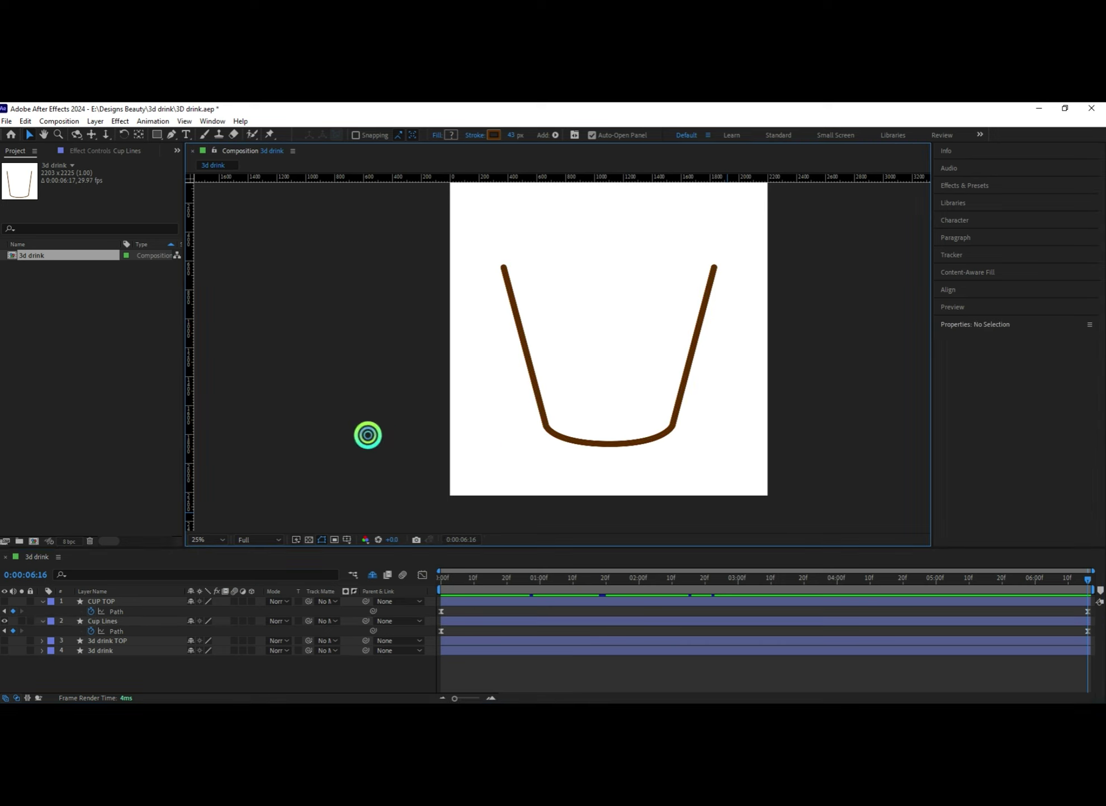
Duplicate the Cup Lines layer at 0:00:00:00 and hide the original Cup Lines layer
left_click_drag(458, 579, 108, 641)
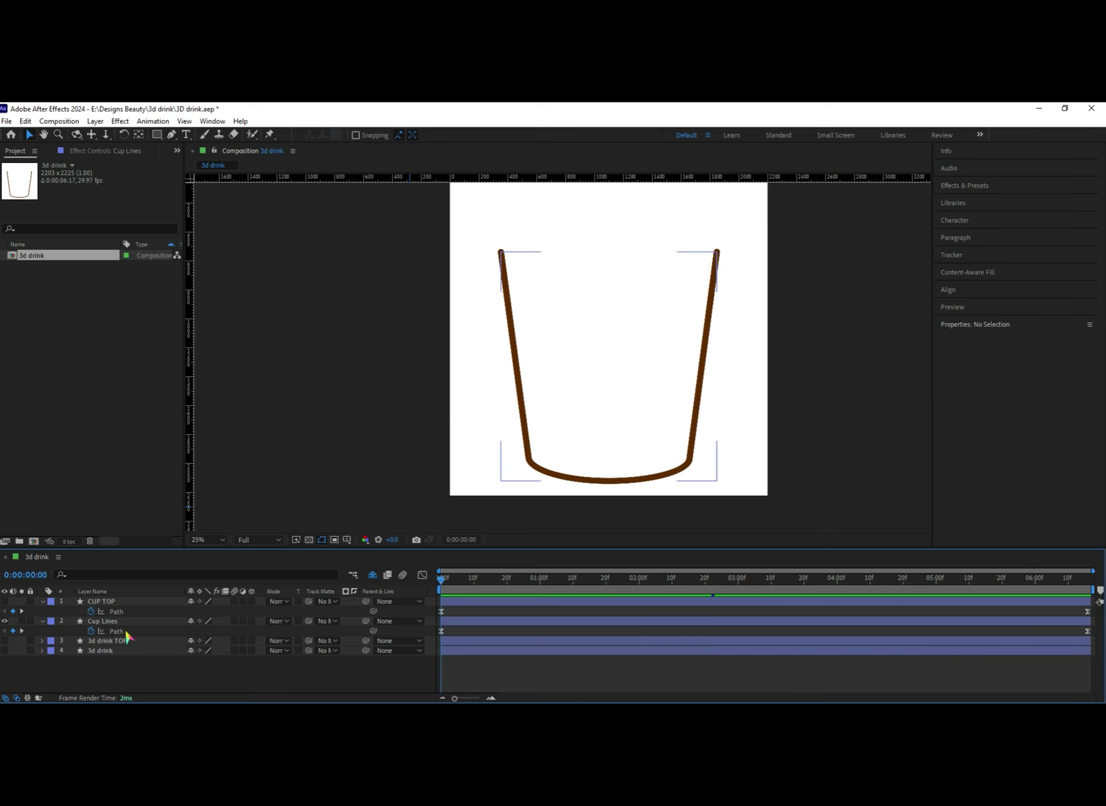
left_click(113, 621)
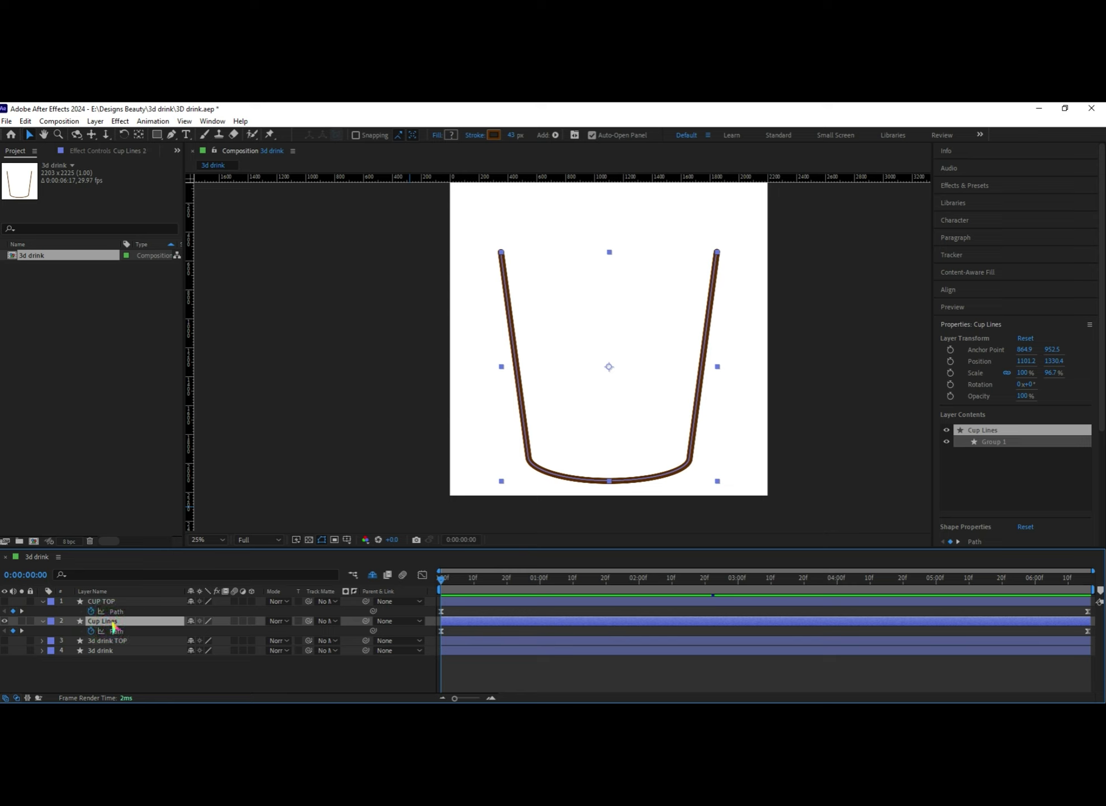
key("ctrl+d")
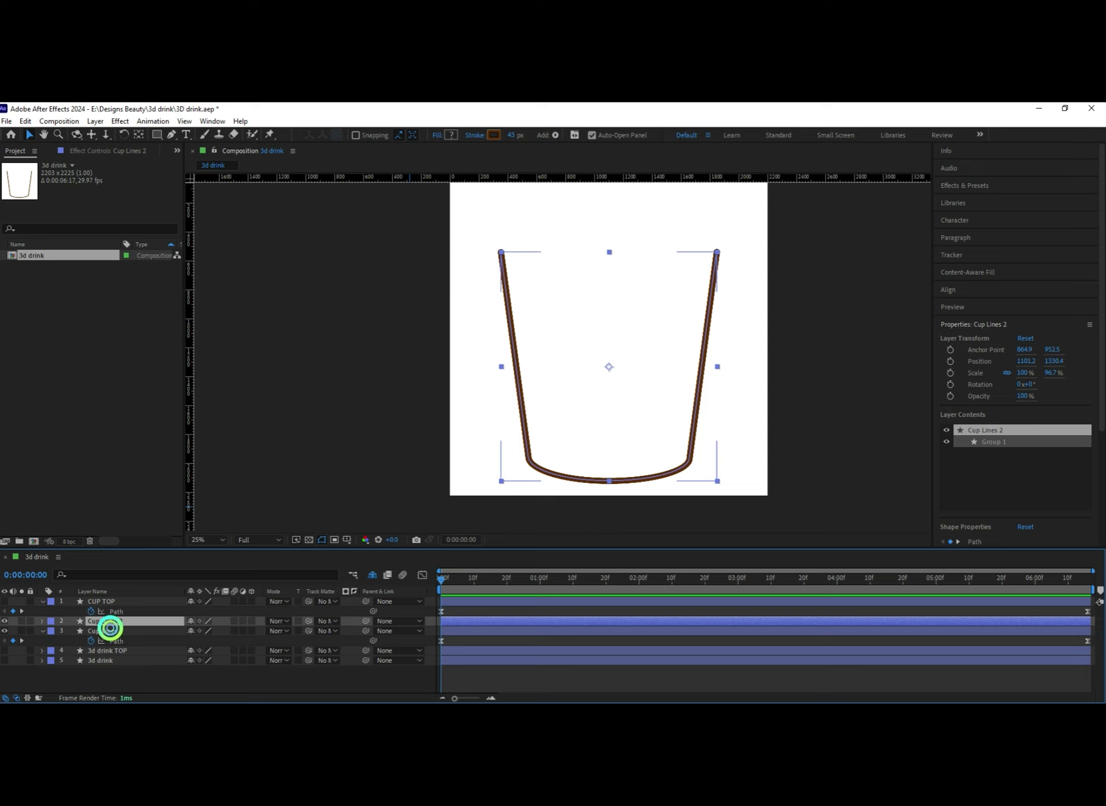
left_click(109, 631)
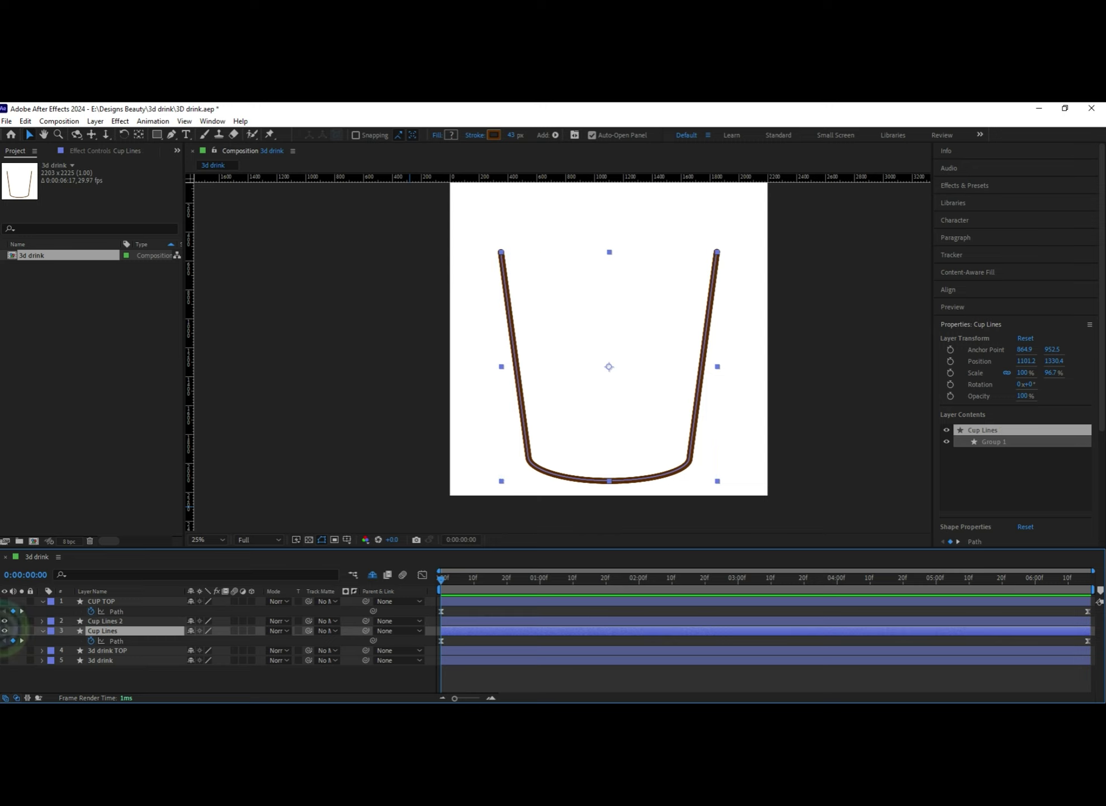
key("F2")
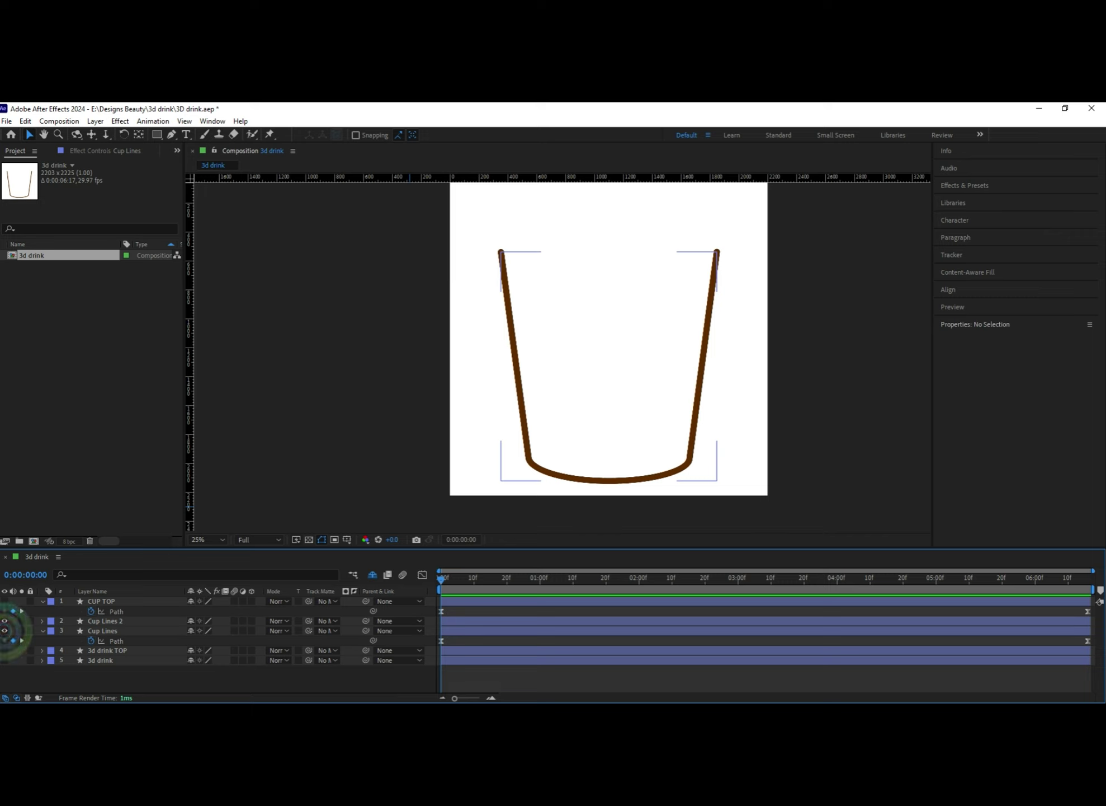
left_click(5, 630)
left_click(5, 630)
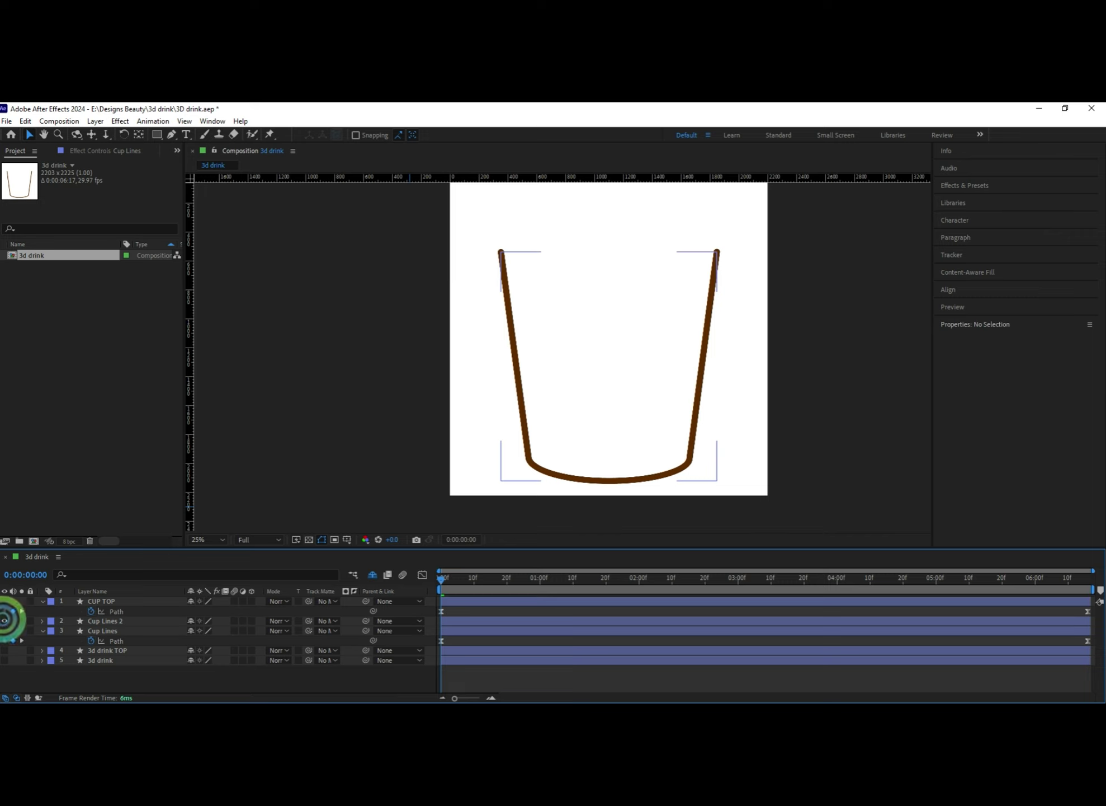
Reveal the keyframed Path property of the Cup Lines 2 layer
left_click(42, 621)
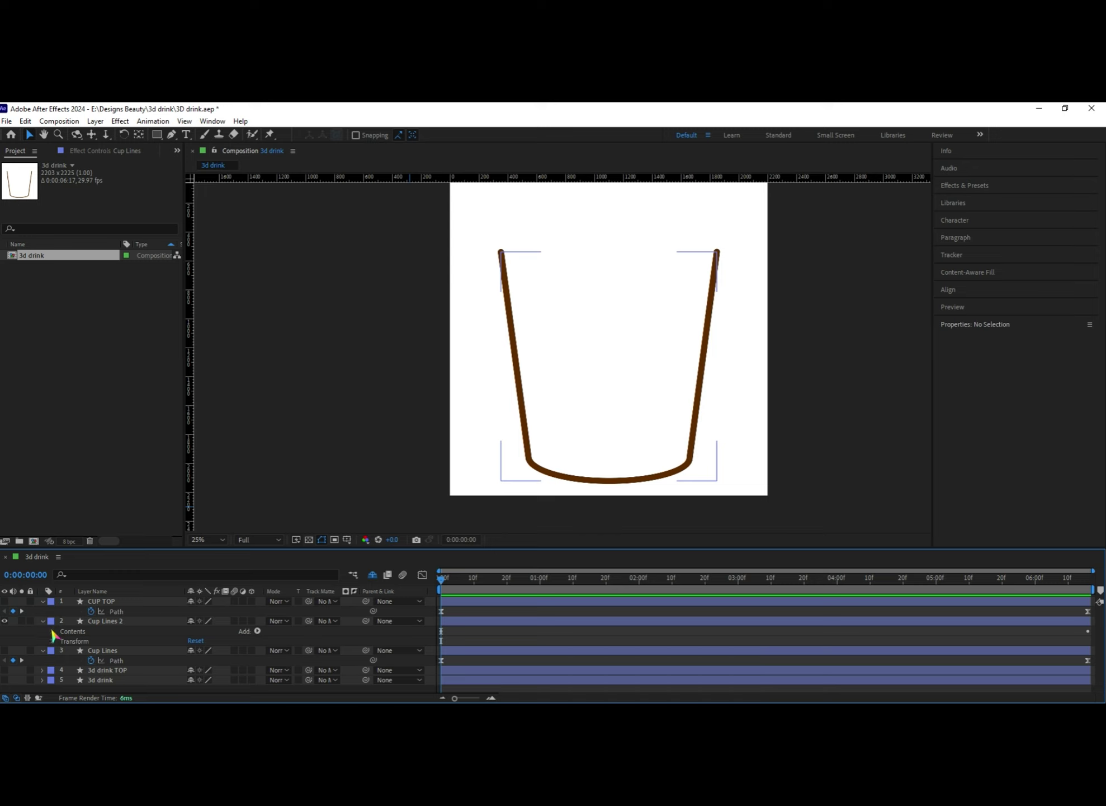
left_click(51, 632)
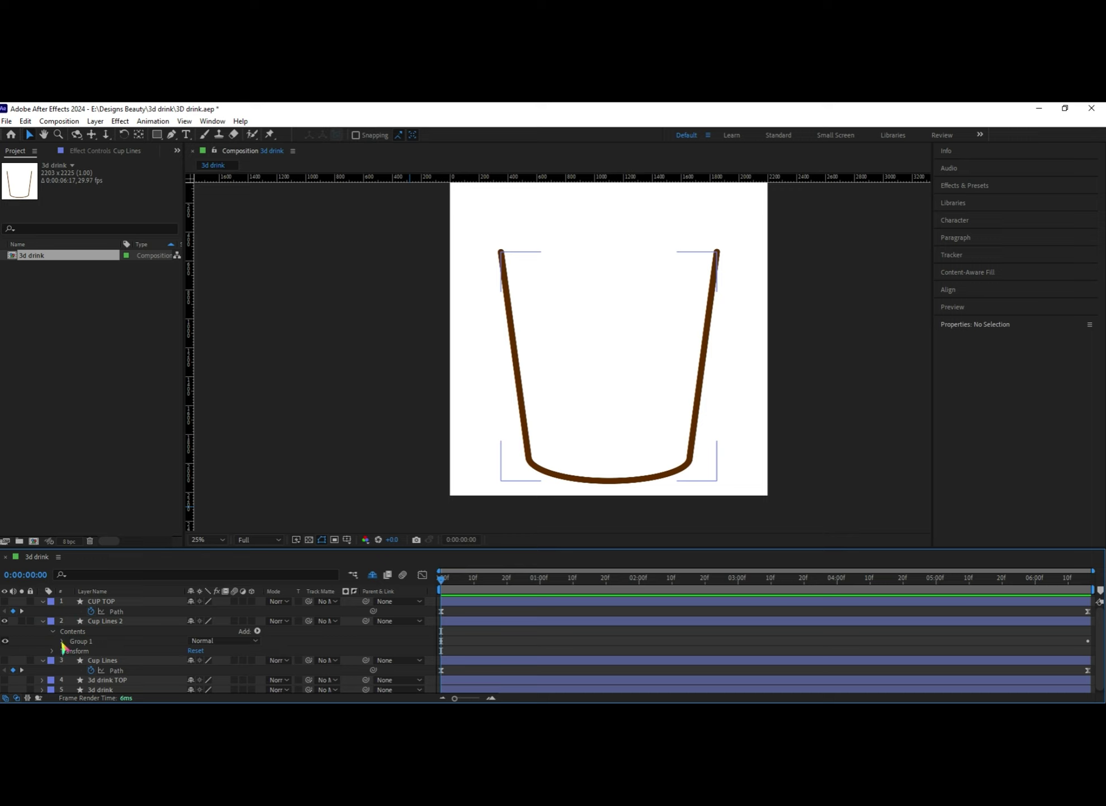
left_click(62, 641)
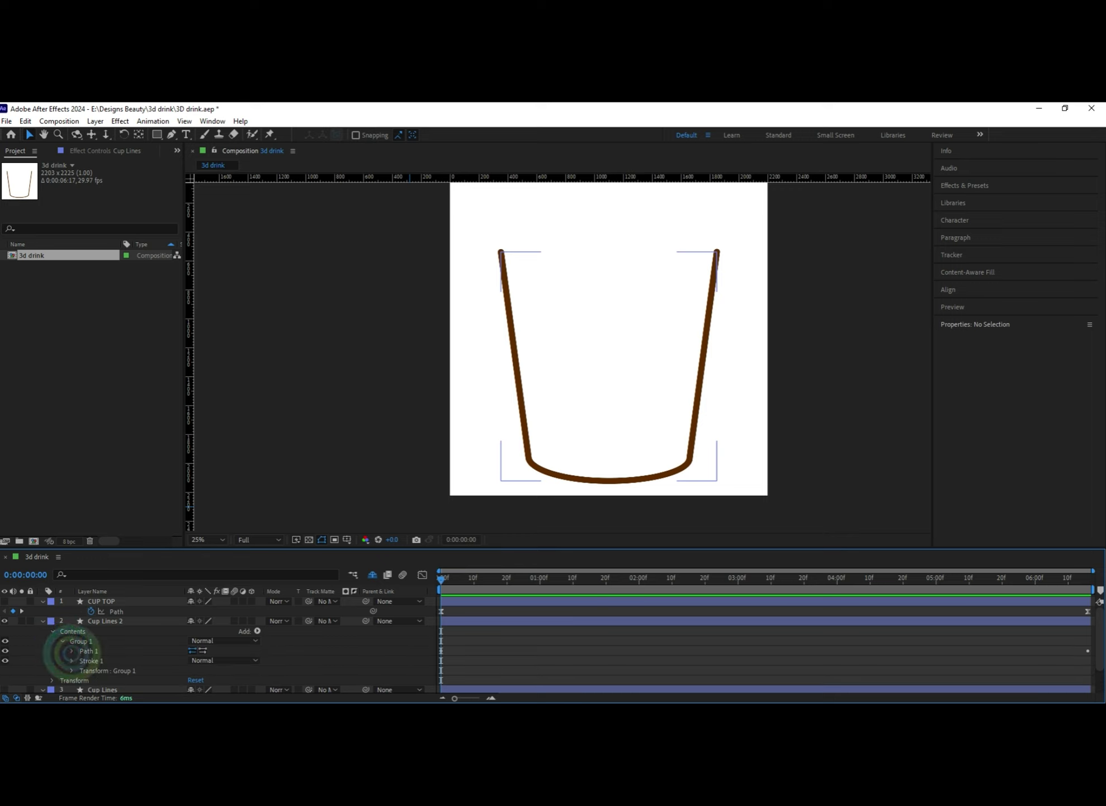
left_click(67, 650)
left_click(70, 650)
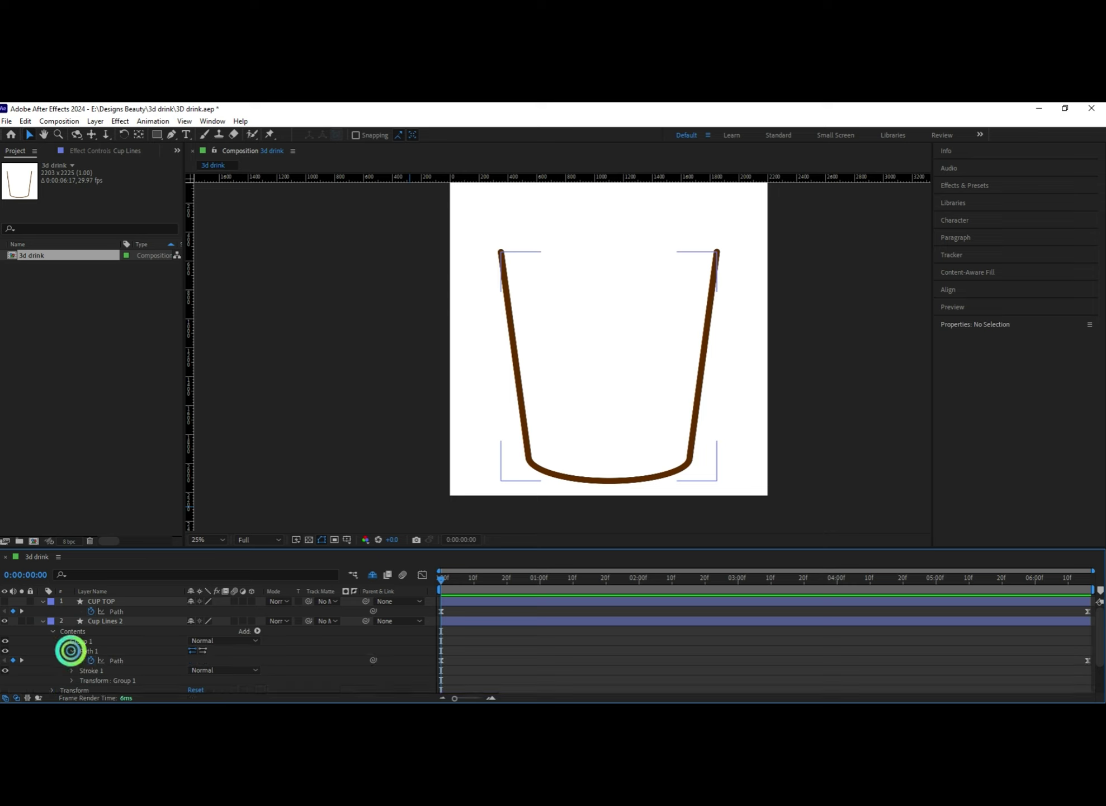
left_click(103, 622)
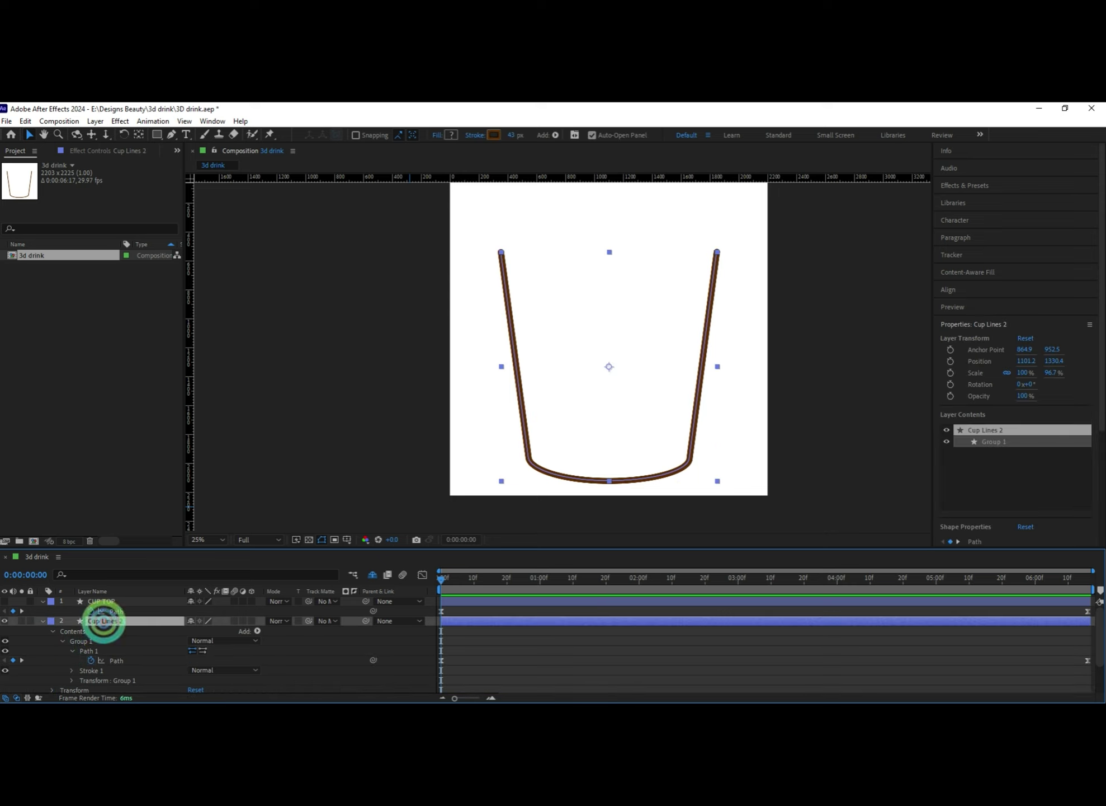
key("u")
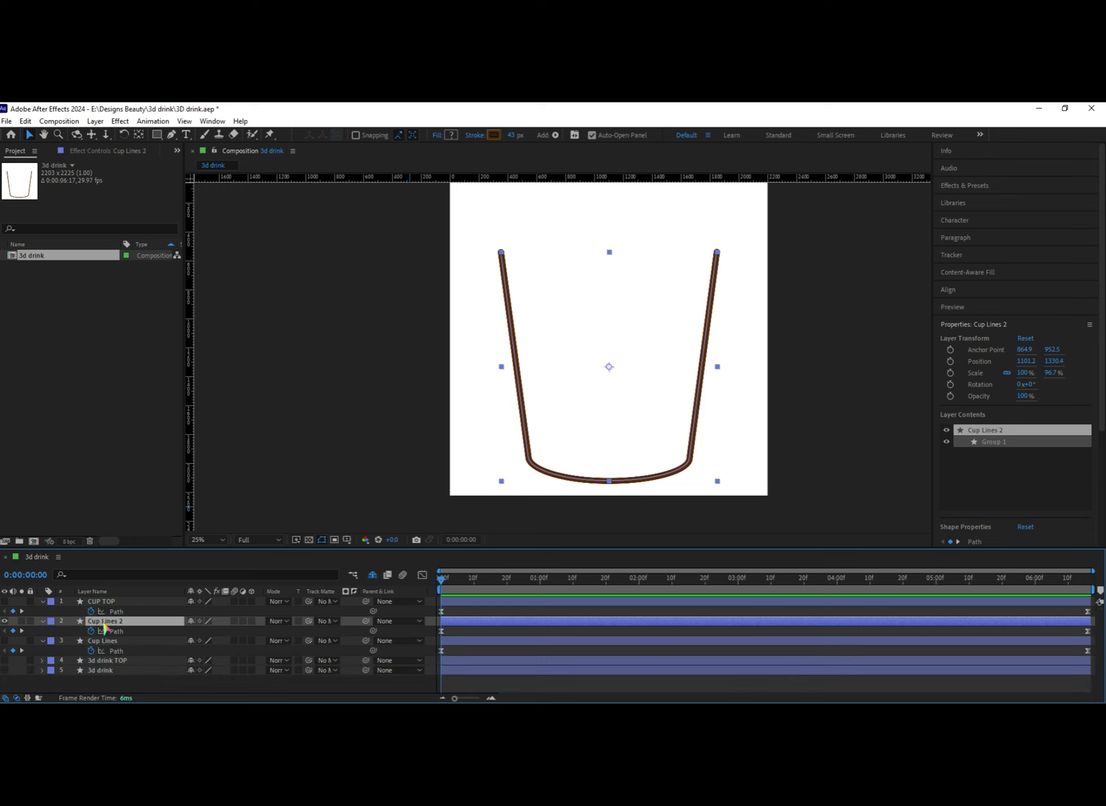
Clear the path animation of Cup Lines 2 and set a fresh path keyframe at 0:00:00:00
left_click(114, 630)
left_click_drag(332, 636, 435, 634)
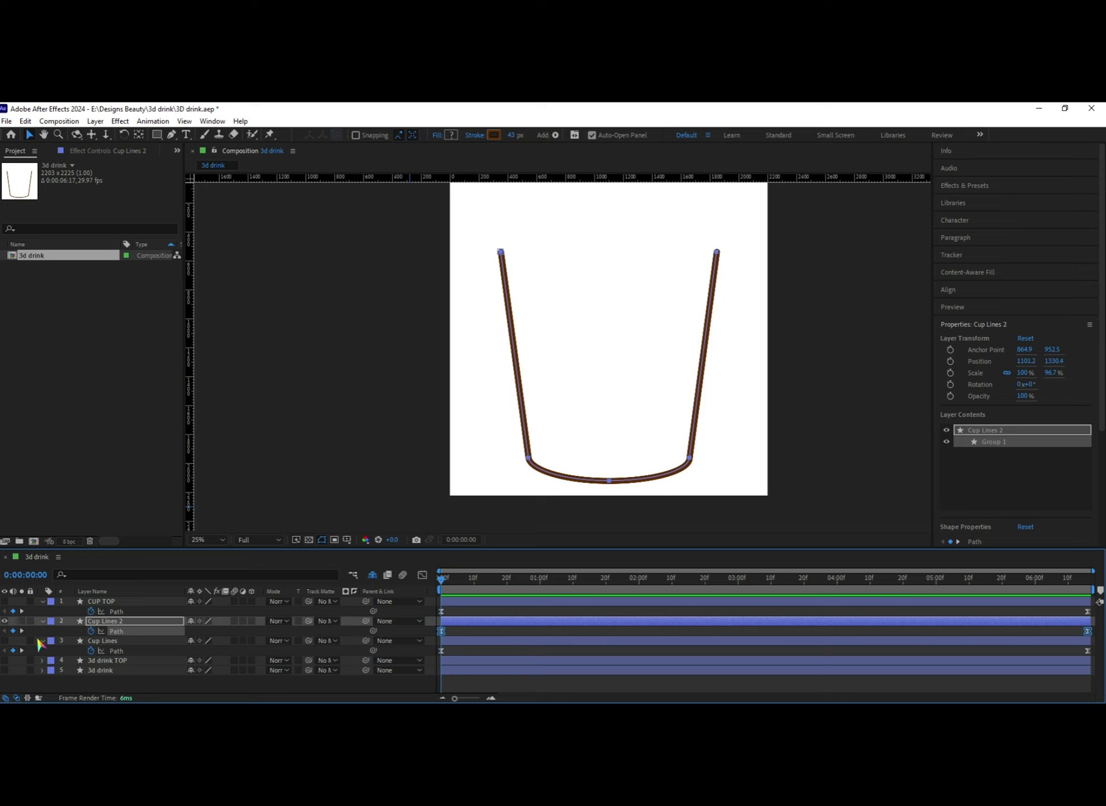
left_click(155, 622)
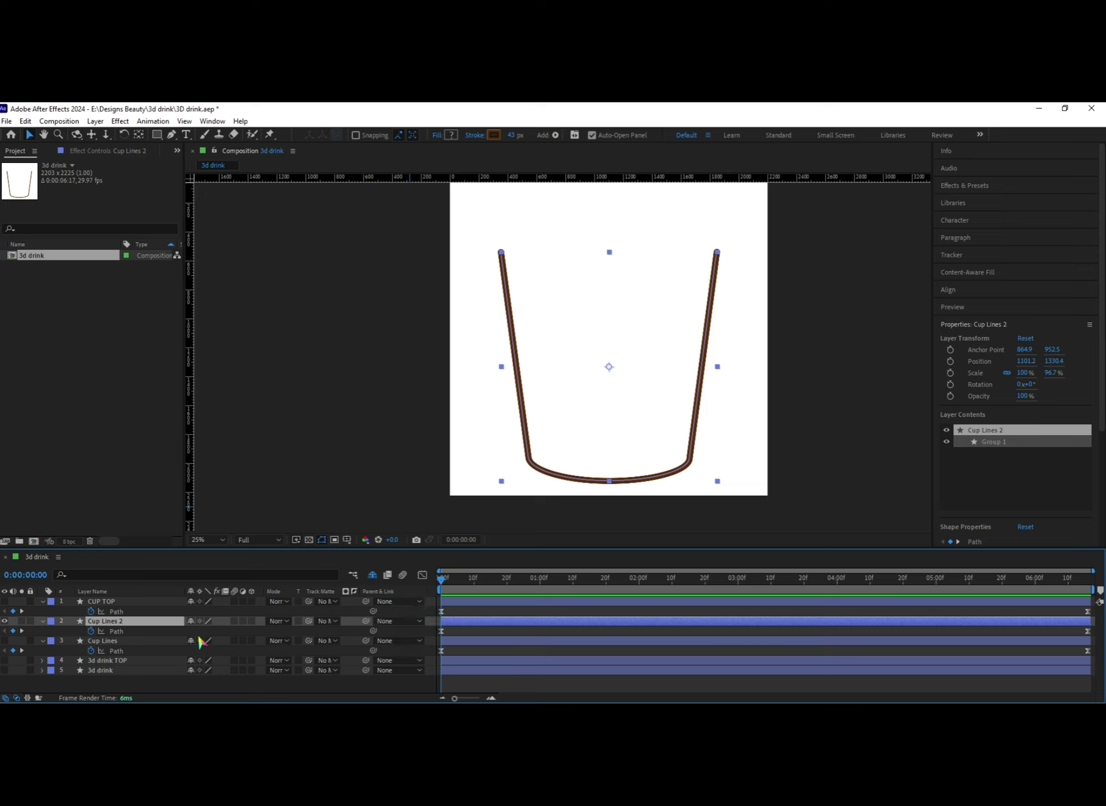
left_click(137, 631)
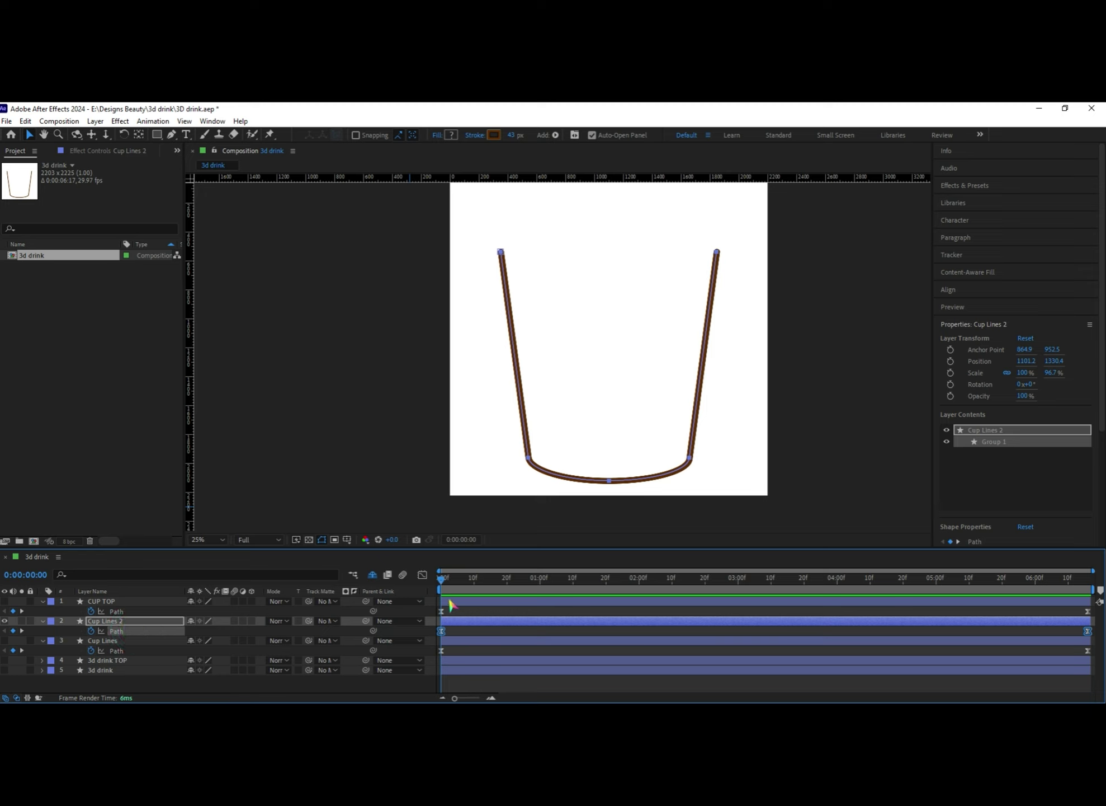
left_click(92, 630)
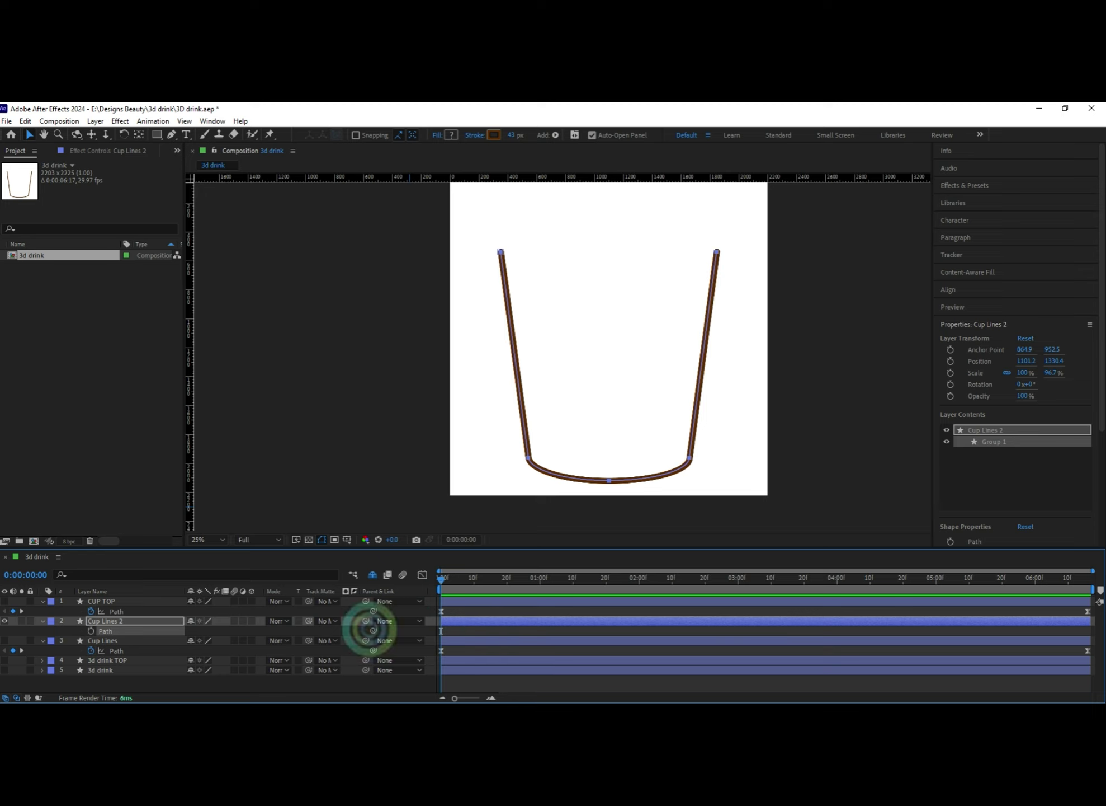
left_click(307, 630)
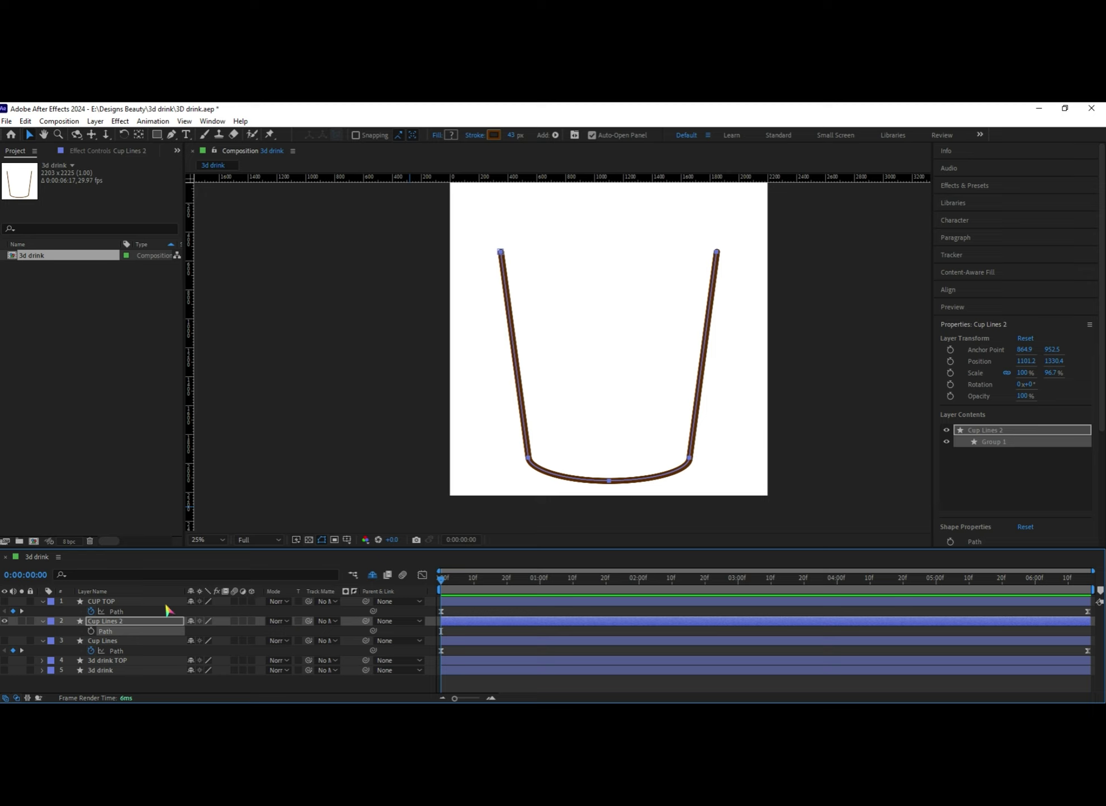
left_click(90, 631)
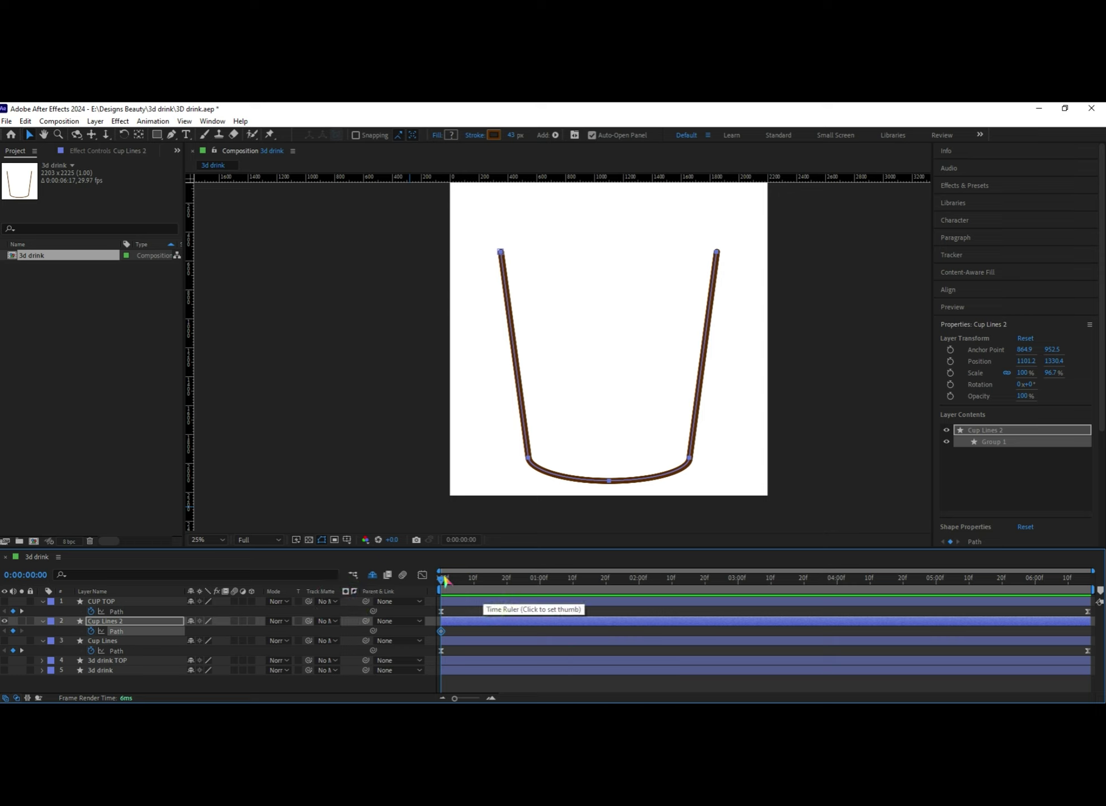
At 0:00:06:16, squash the Cup Lines 2 path vertically around its centre, keeping its width, and deselect it
left_click_drag(453, 580, 1101, 590)
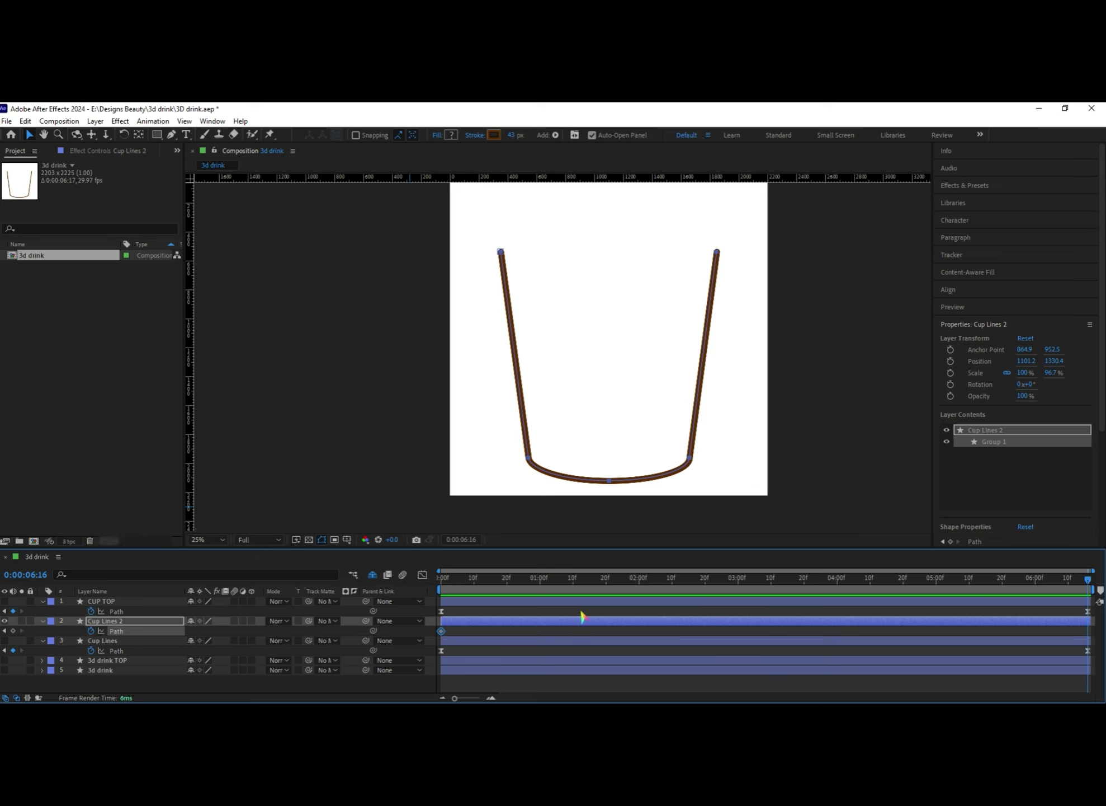
left_click(627, 481)
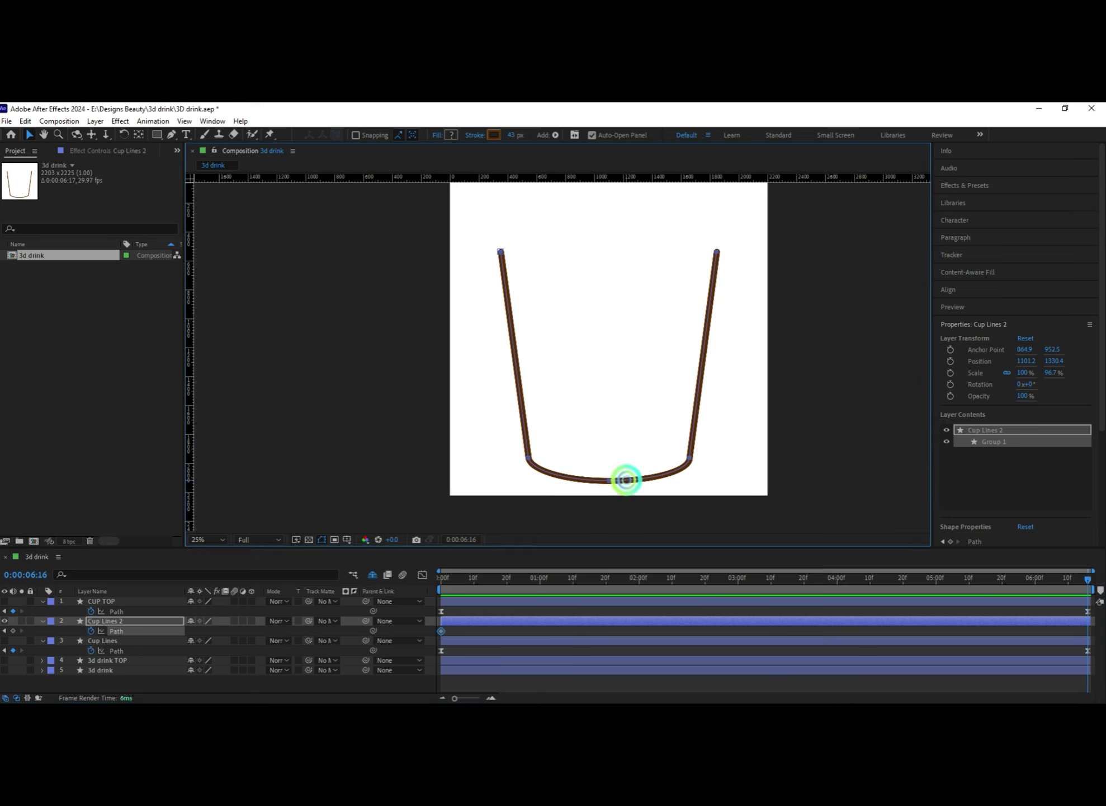
double_click(627, 480)
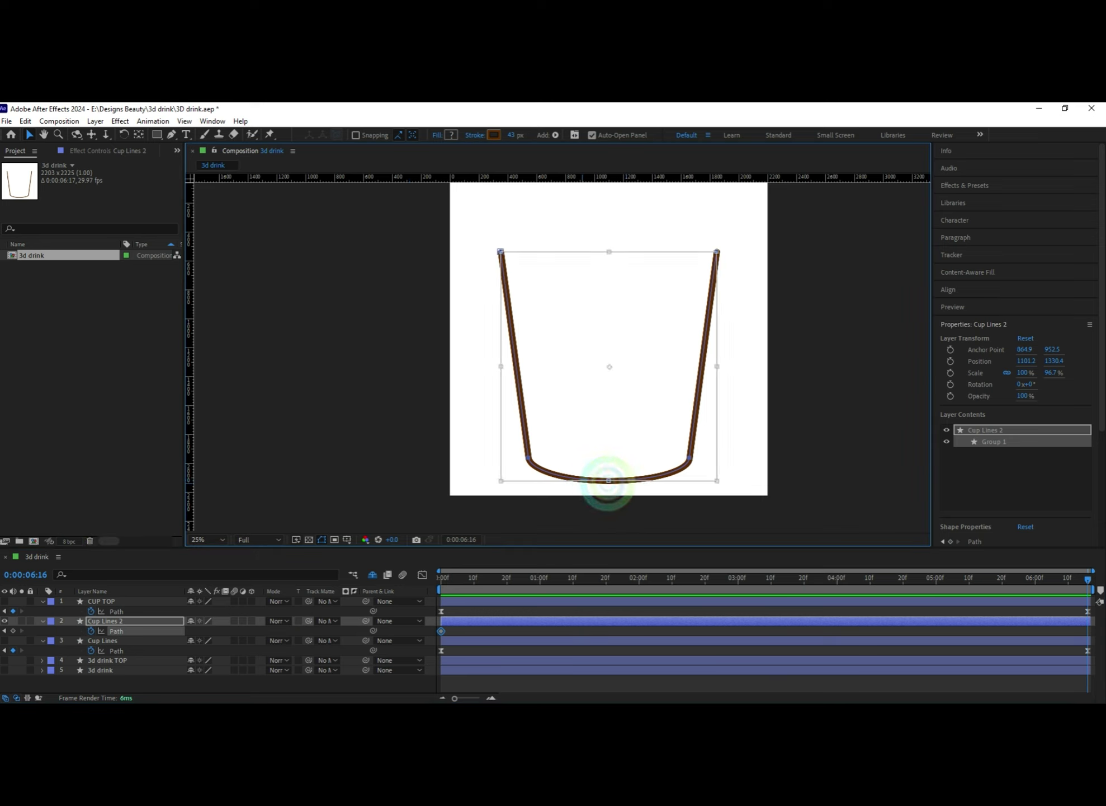
mouse_move(610, 481)
left_mouse_down()
mouse_move(608, 432)
mouse_move(607, 485)
mouse_move(612, 457)
left_mouse_up()
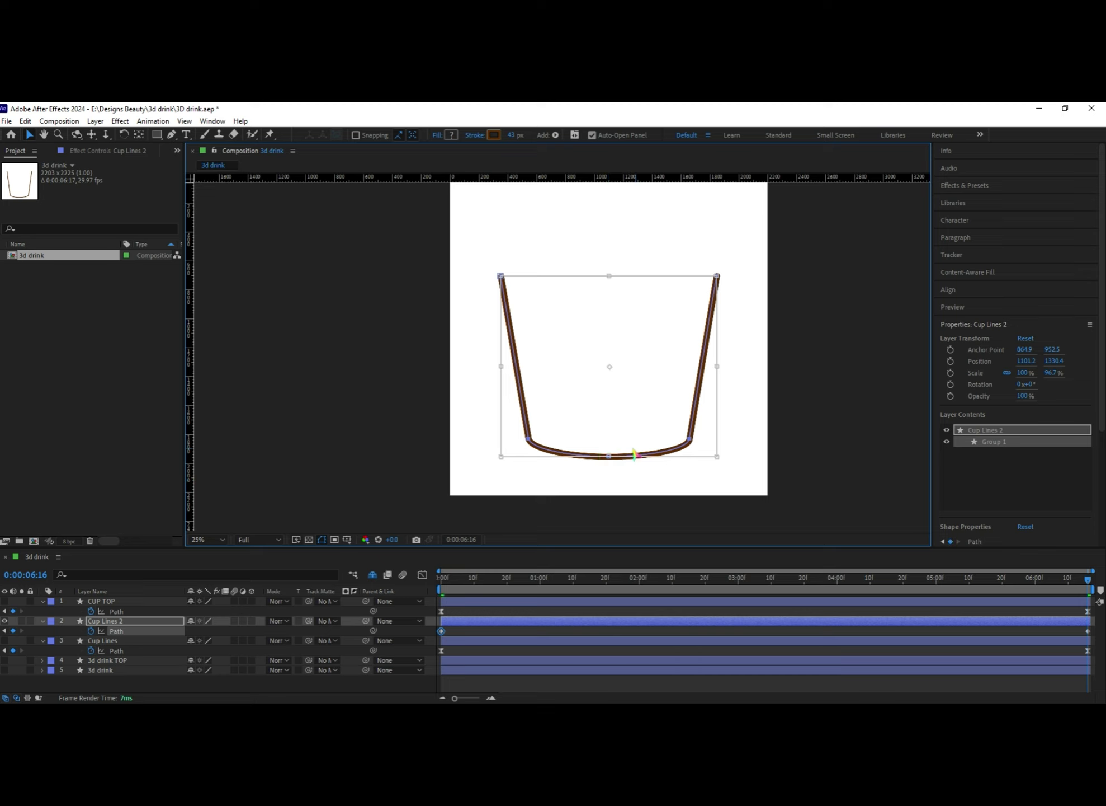
left_click(609, 457)
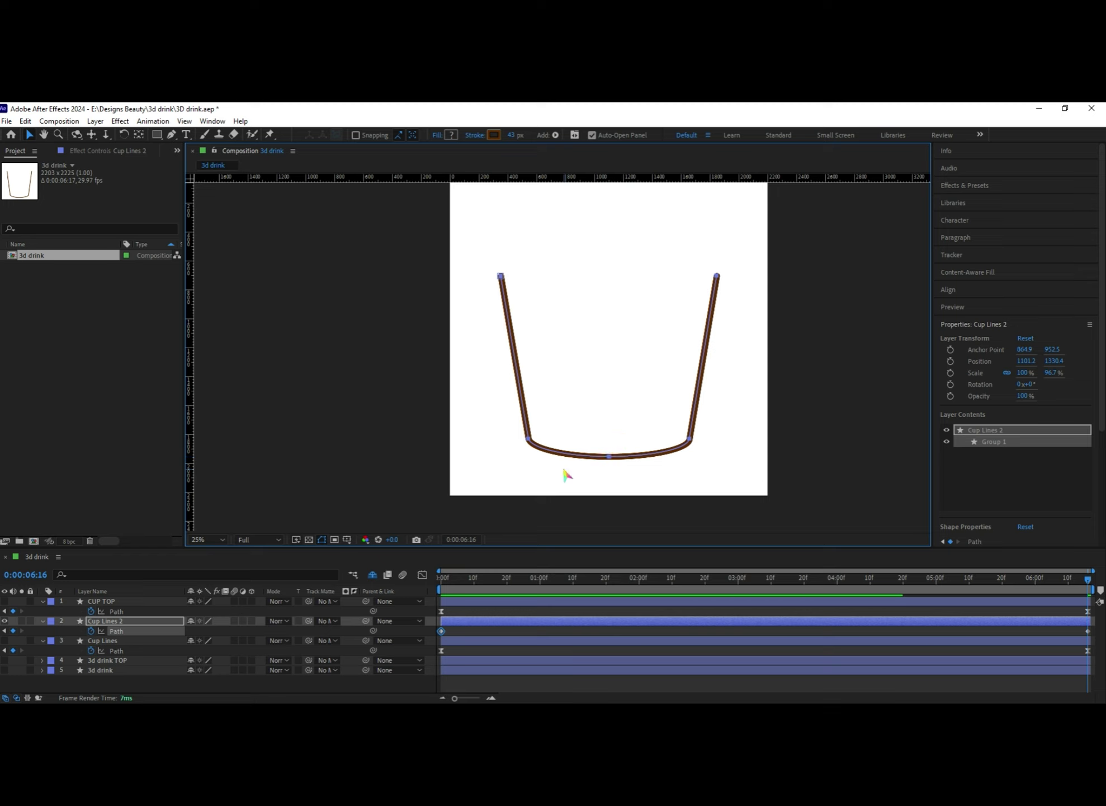
left_click(398, 407)
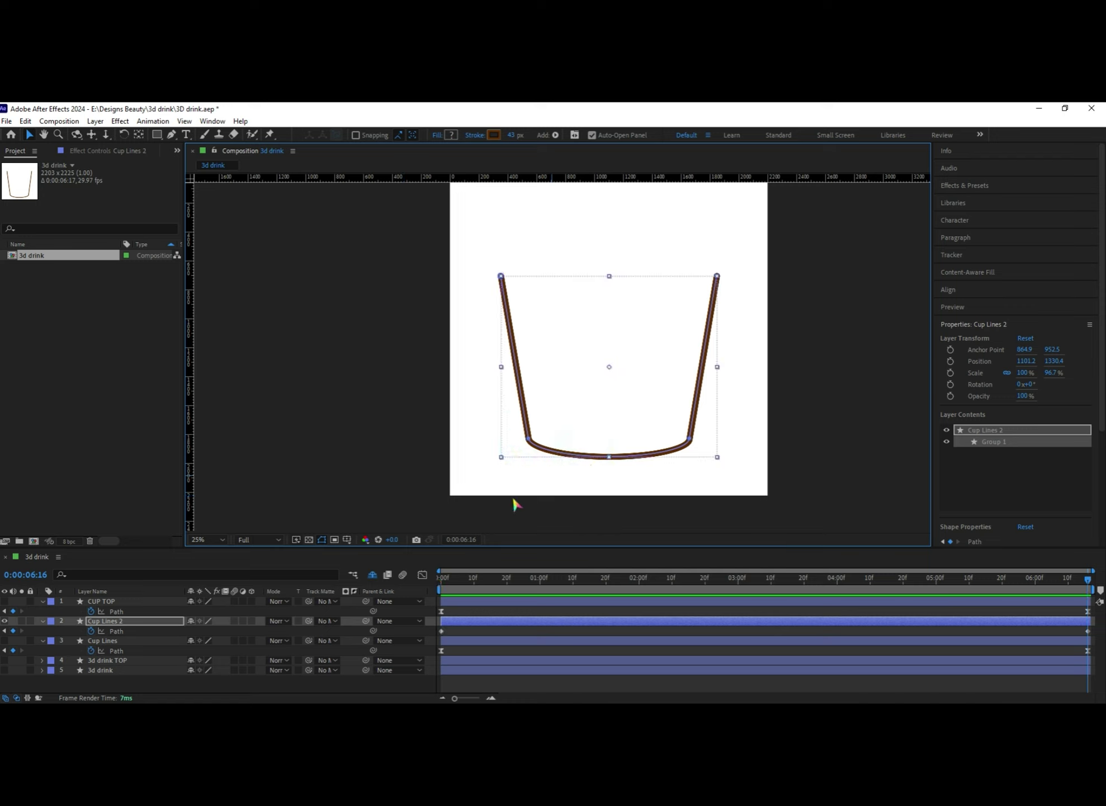
left_click(376, 462)
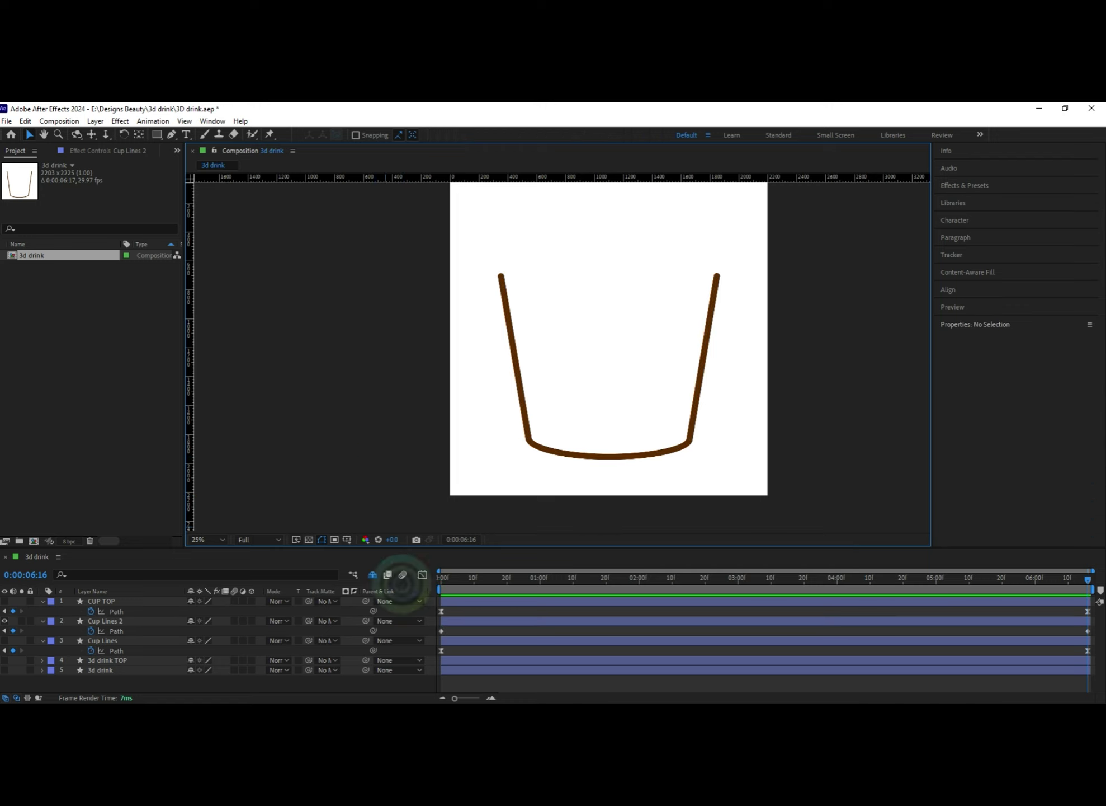
Compare the Cup Lines and Cup Lines 2 animations by showing each alone and scrubbing the timeline to 0:00:06:16
left_click(5, 620)
left_click(5, 640)
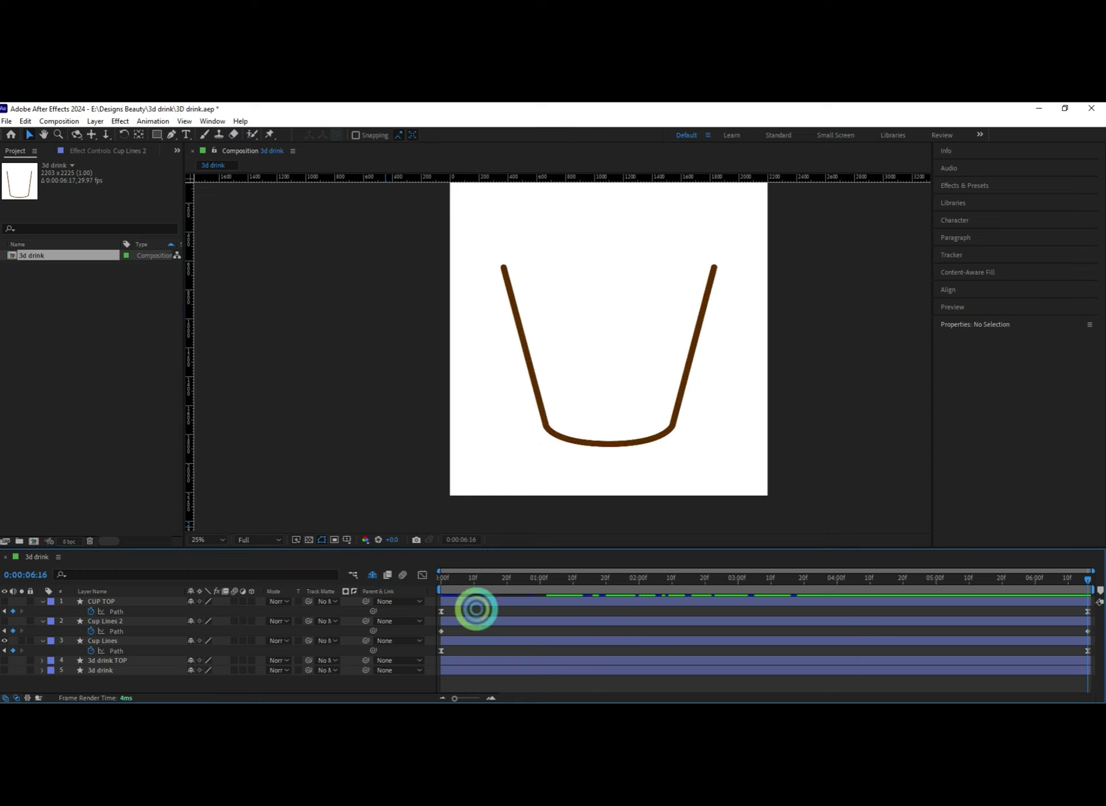
mouse_move(464, 576)
left_mouse_down()
mouse_move(871, 588)
mouse_move(487, 567)
mouse_move(823, 579)
mouse_move(526, 566)
mouse_move(1079, 585)
mouse_move(461, 570)
left_mouse_up()
left_click(5, 640)
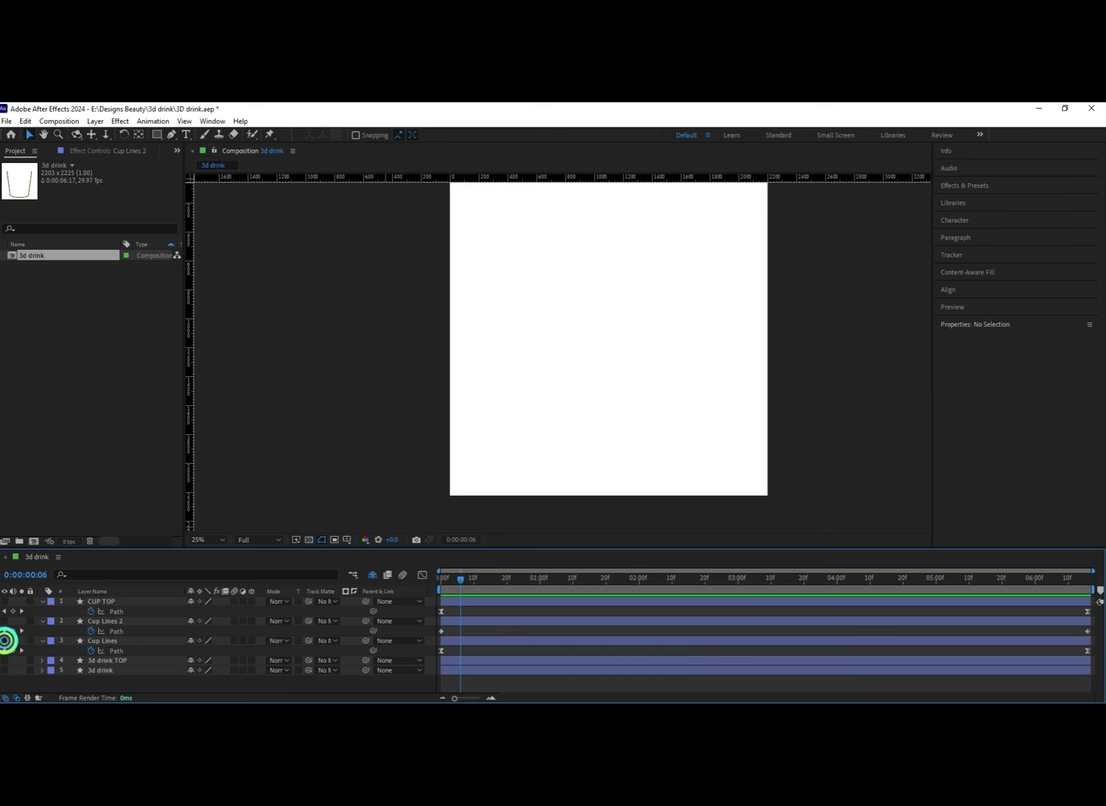
left_click(4, 620)
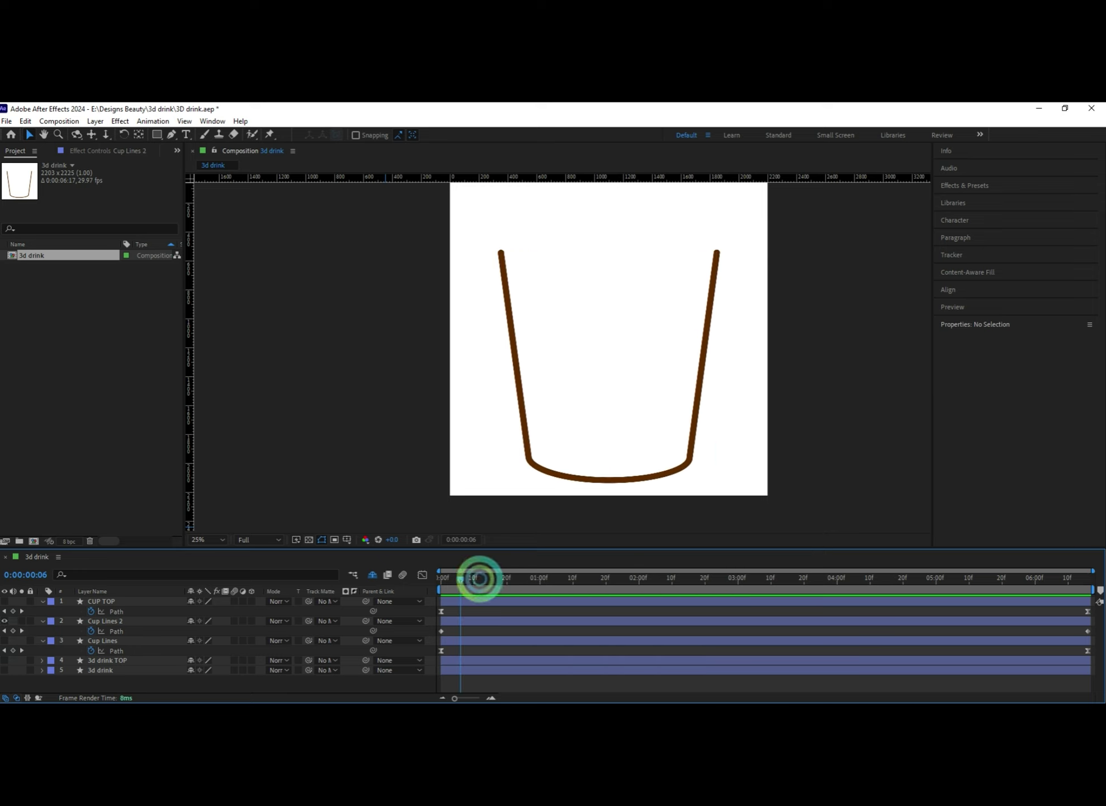
left_click_drag(480, 578, 1099, 589)
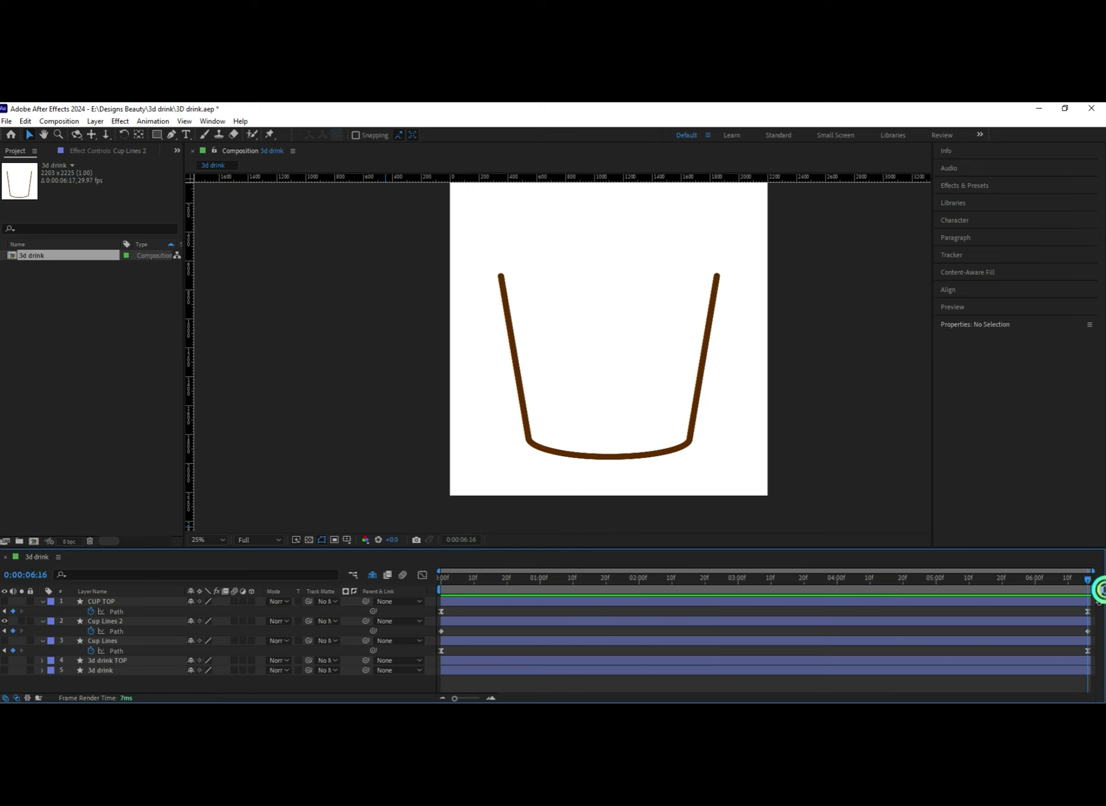
Make the Cup Lines 2 path slightly taller at 0:00:06:16 and select Path 1 inside Group 1
double_click(523, 396)
left_click(118, 662)
left_click(123, 661)
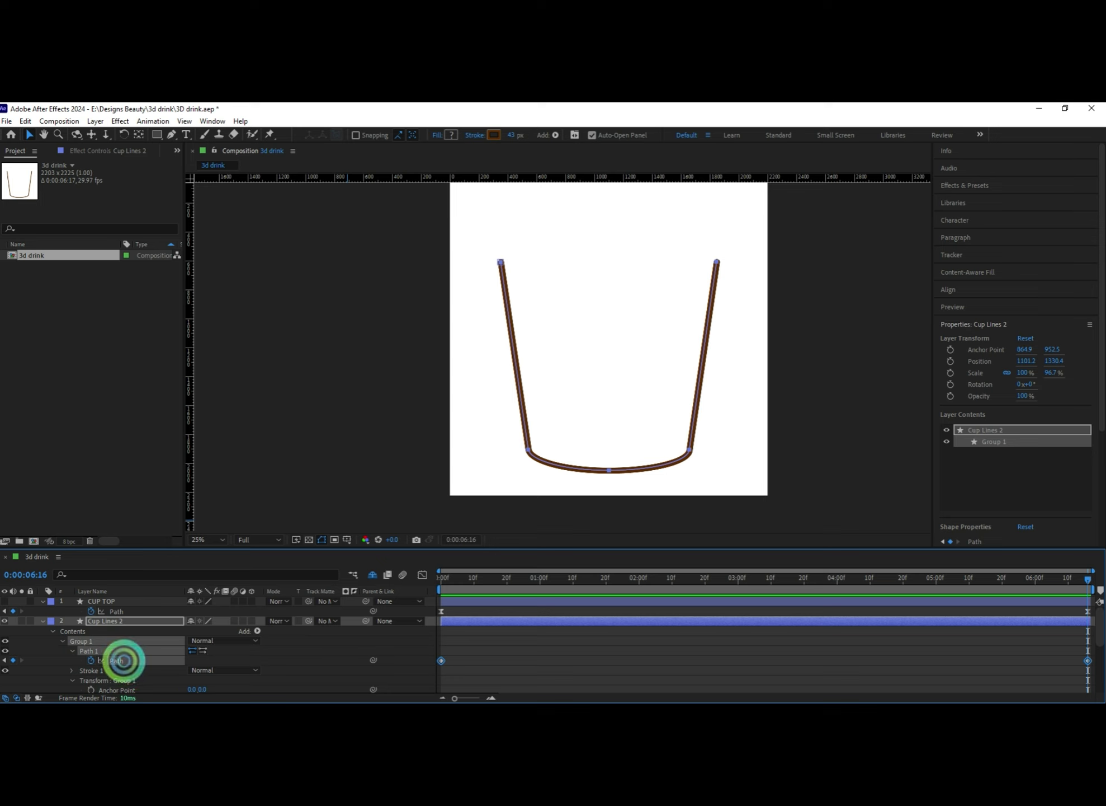
left_click(554, 456)
left_click(173, 499)
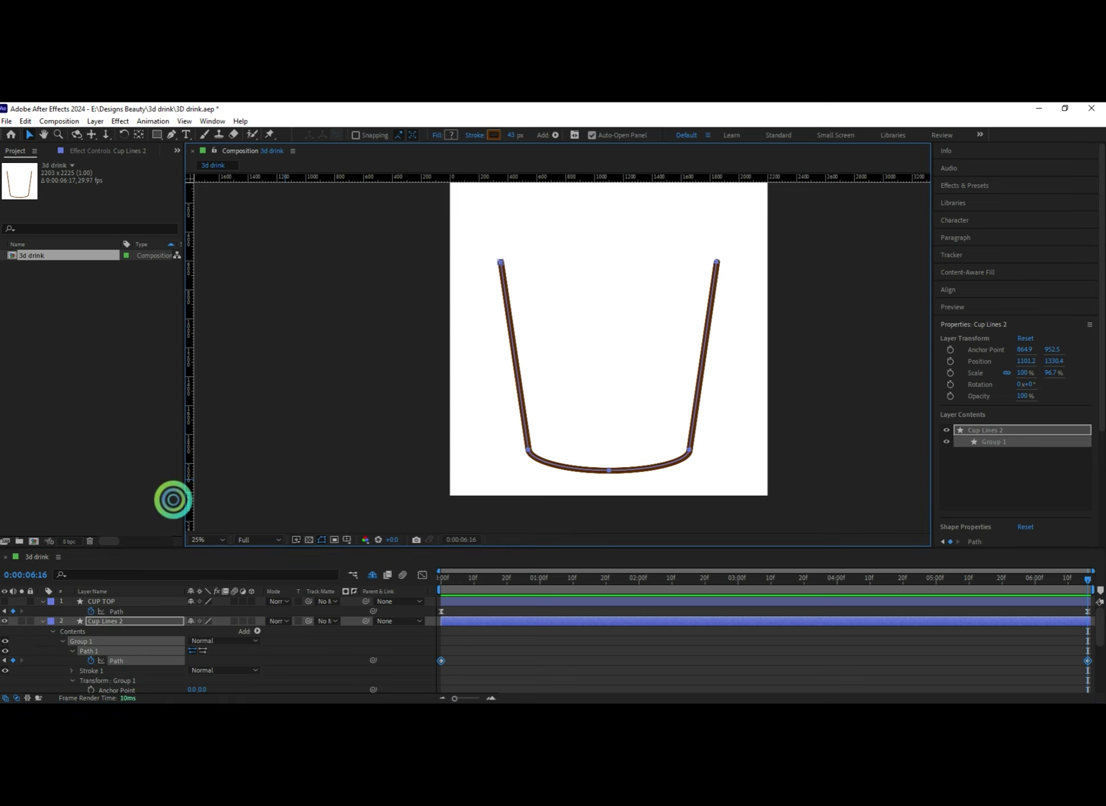
left_click(87, 659)
left_click(94, 648)
left_click(95, 646)
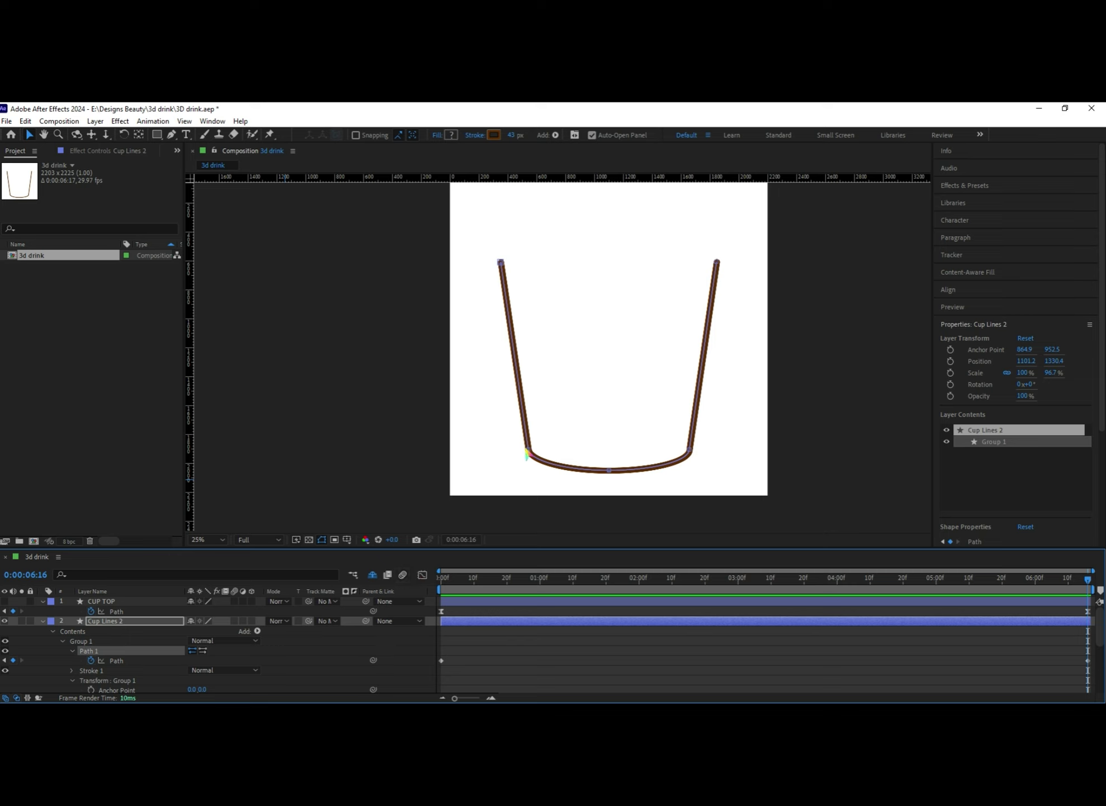
Try to move the lower-left corner point of the Cup Lines 2 path inward at 0:00:06:16
left_click(527, 452)
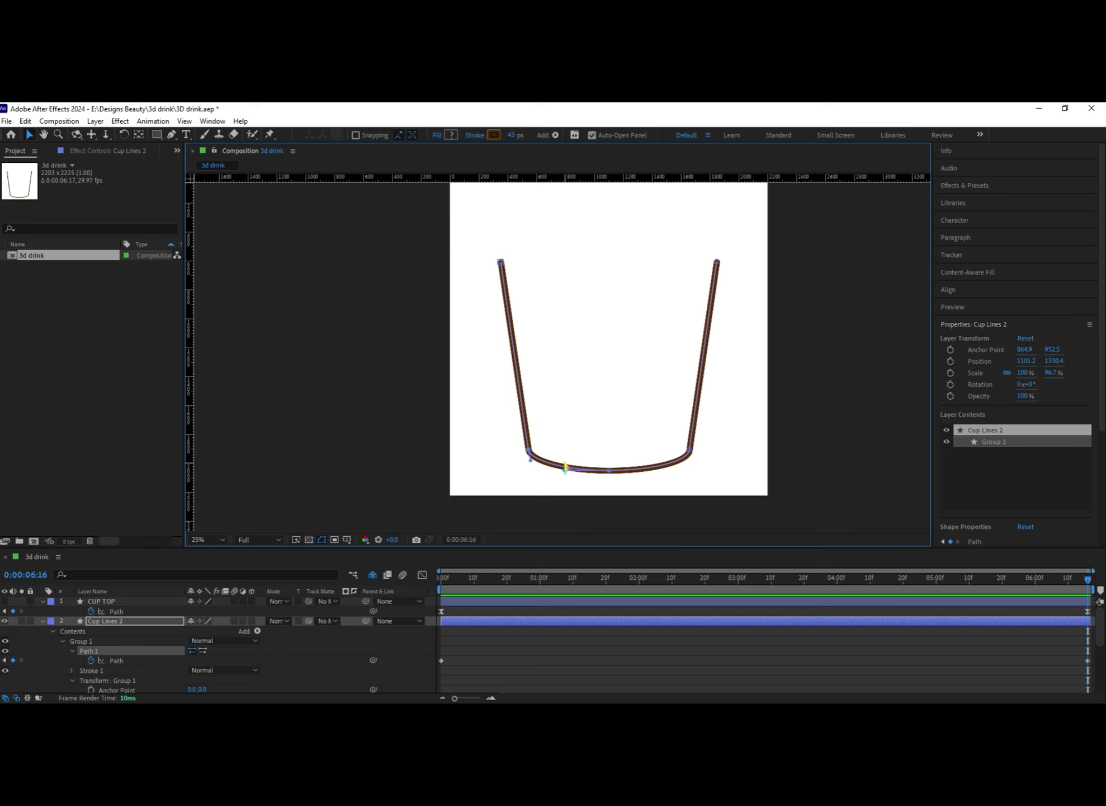
scroll(565, 467, "up", 2)
scroll(519, 475, "down", 1)
scroll(543, 470, "up", 3)
scroll(662, 464, "down", 2)
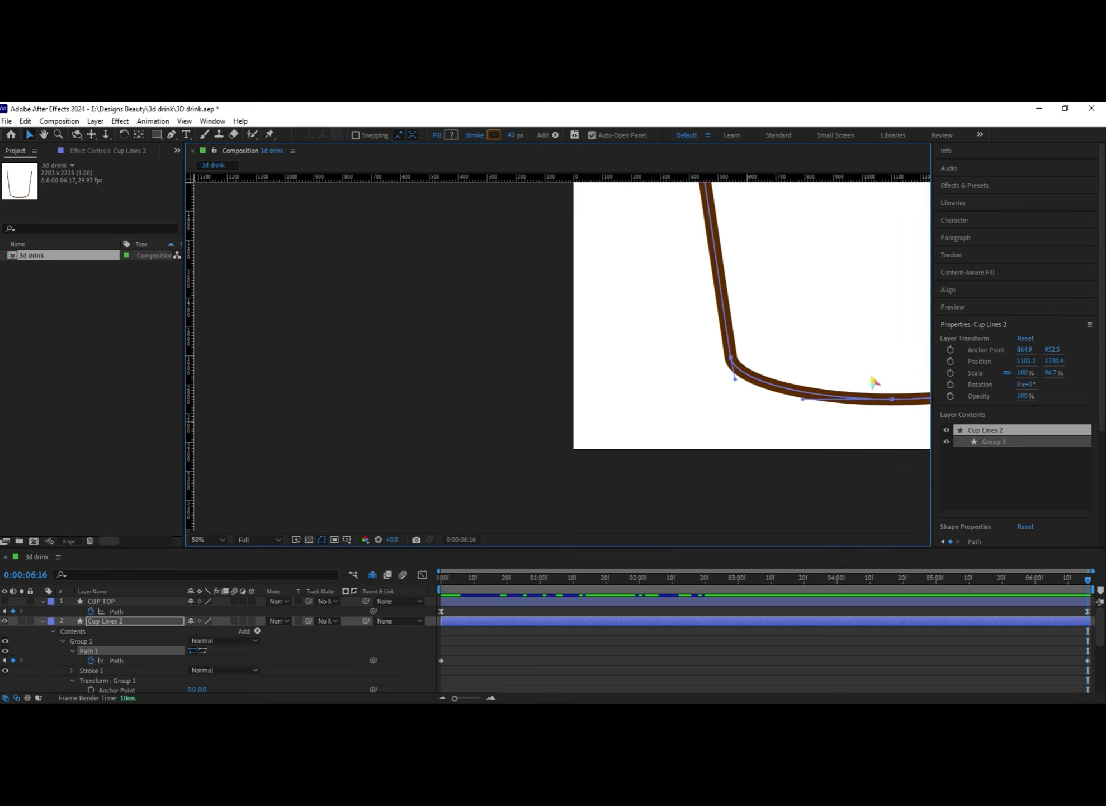
scroll(656, 412, "down", 2)
scroll(521, 430, "up", 4)
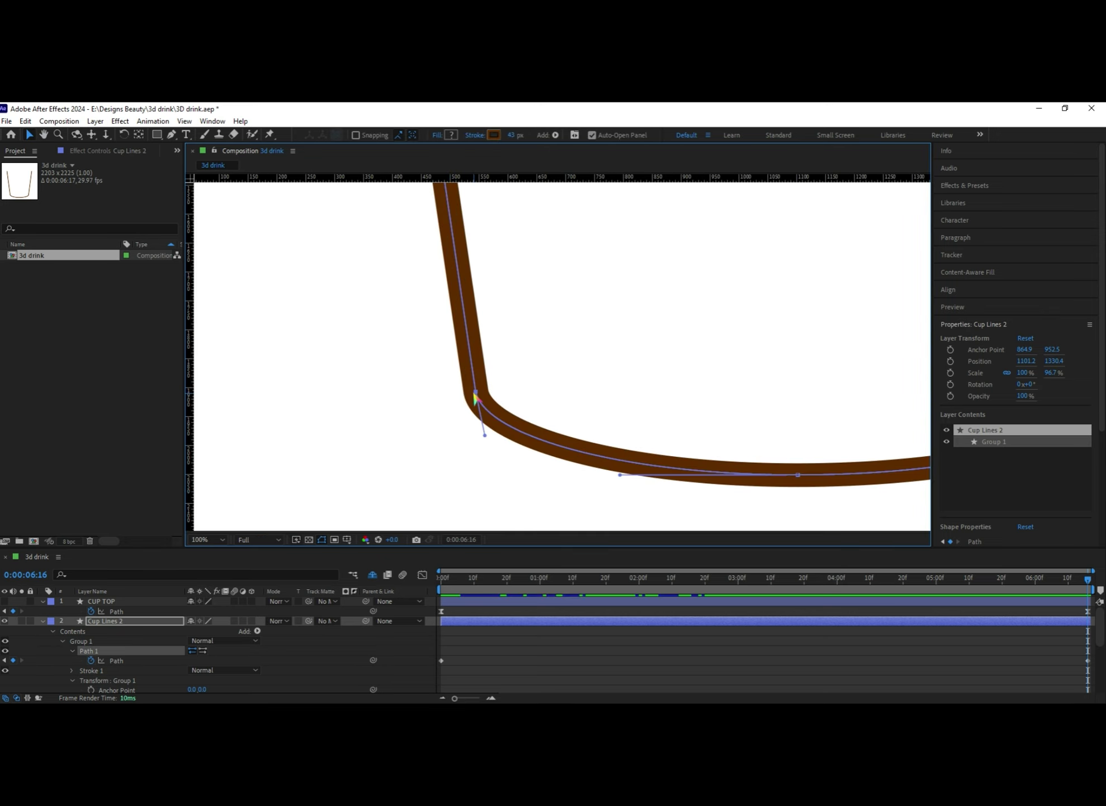
left_click_drag(476, 397, 561, 385)
scroll(474, 430, "down", 6)
scroll(473, 429, "up", 2)
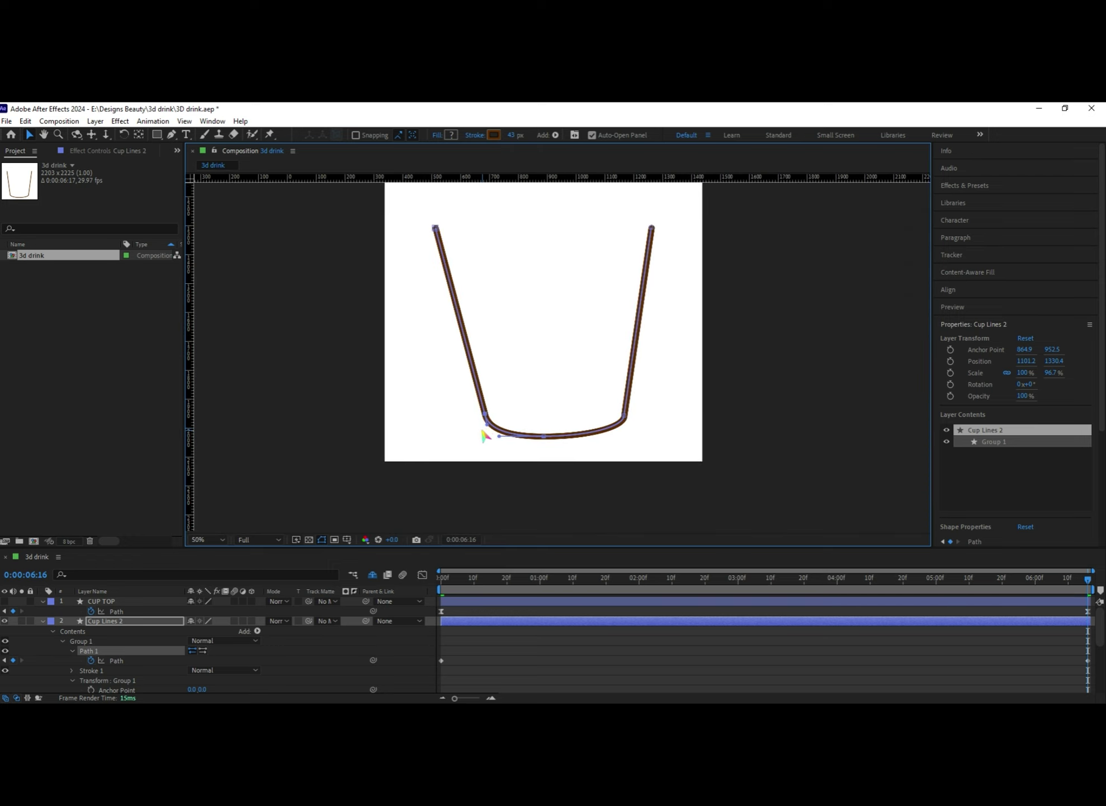
scroll(487, 434, "up", 4)
scroll(420, 498, "down", 6)
scroll(403, 506, "up", 2)
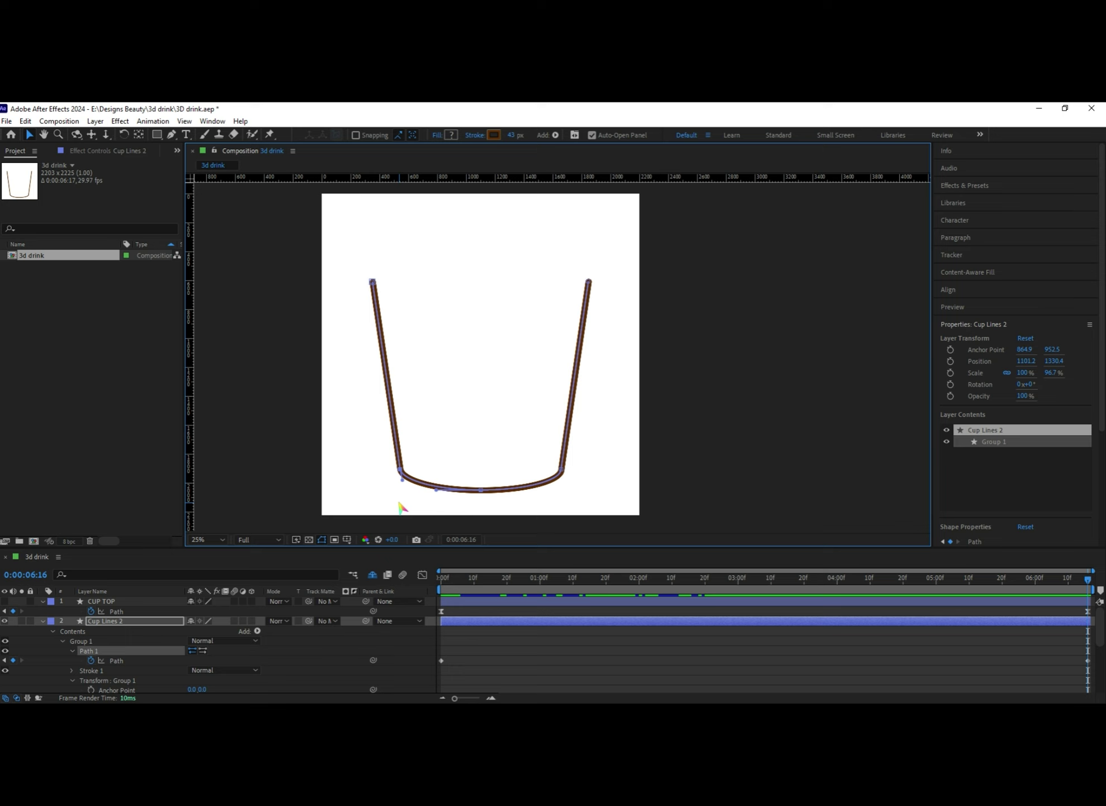
Reselect Path 1 of Cup Lines 2 and nudge its lower-left corner point inward to narrow the cup's base
left_click(294, 472)
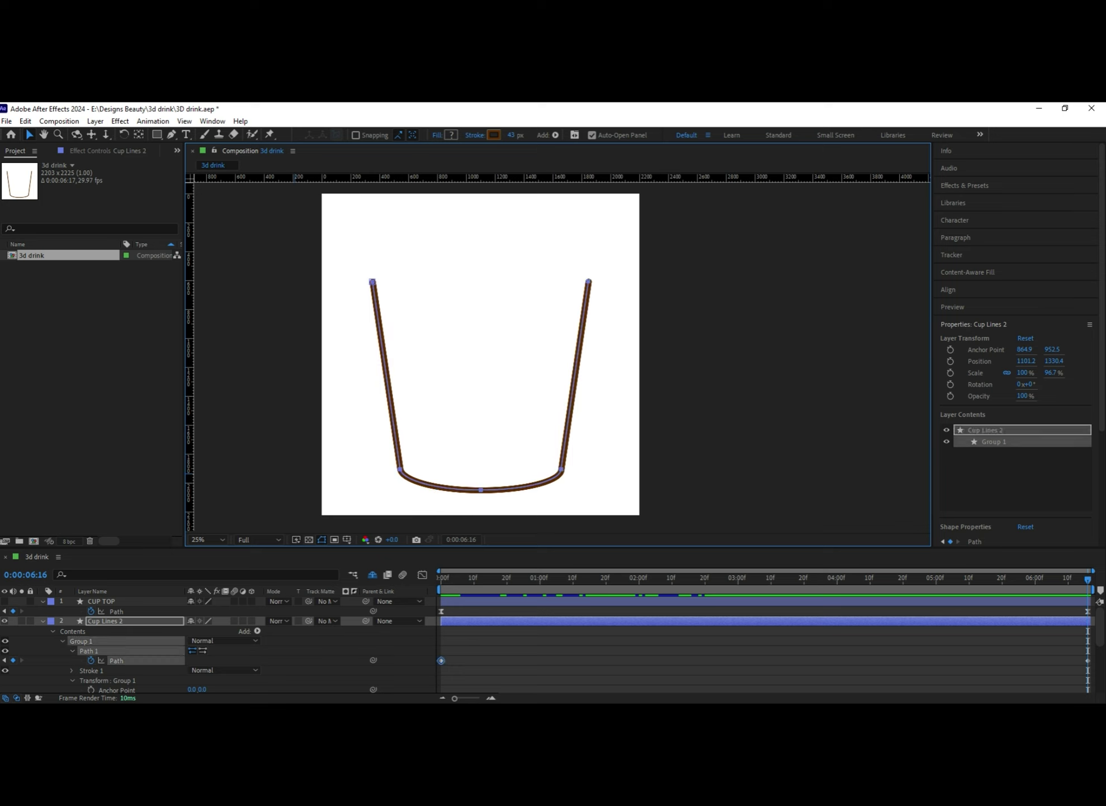
left_click(71, 669)
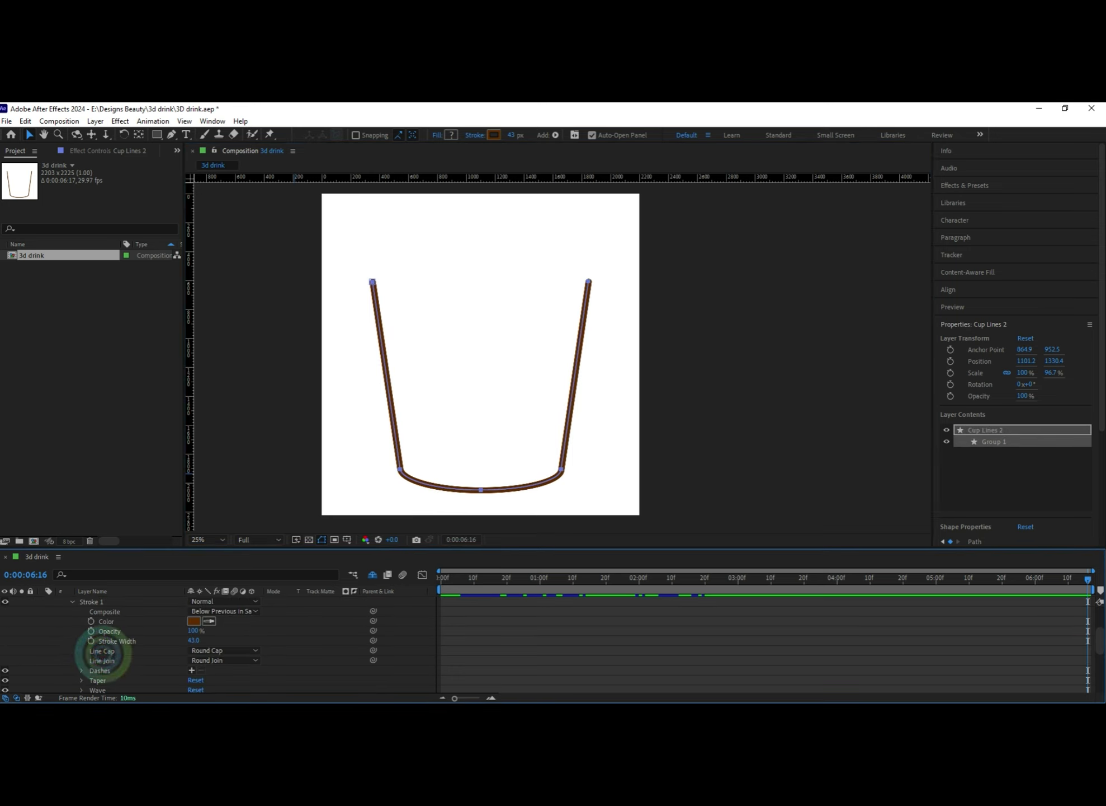
left_click(167, 675)
left_click(111, 650)
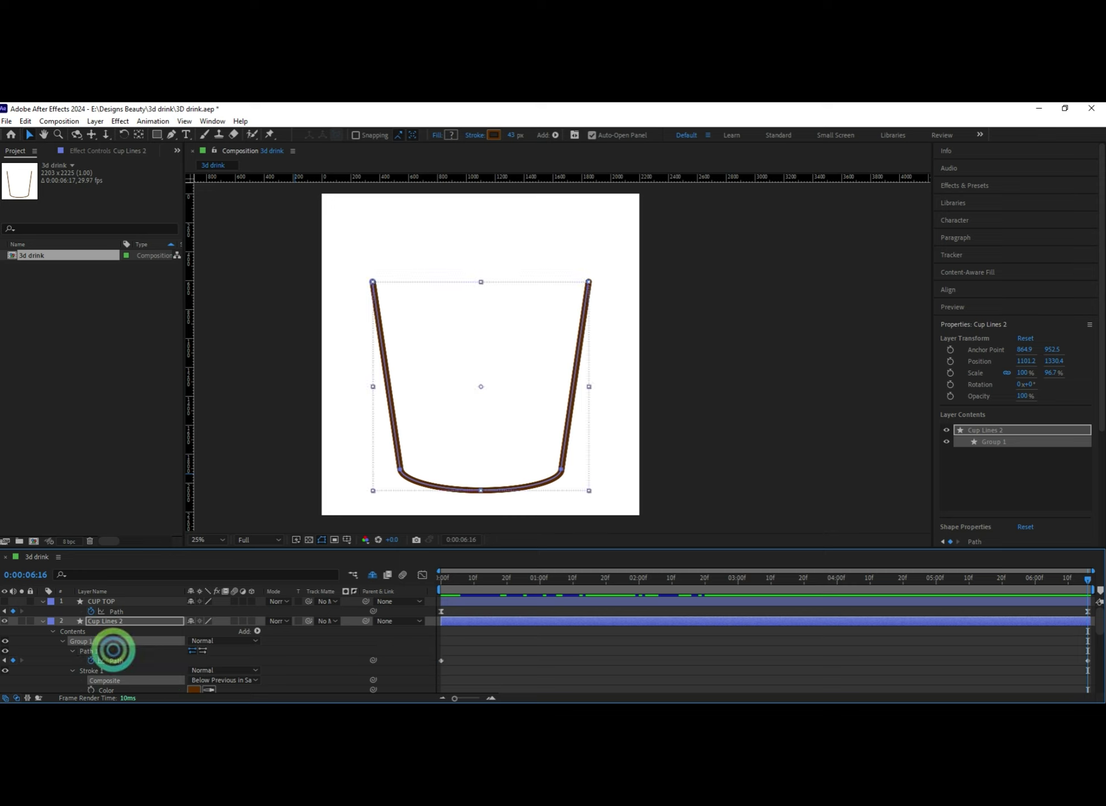
left_click(307, 512)
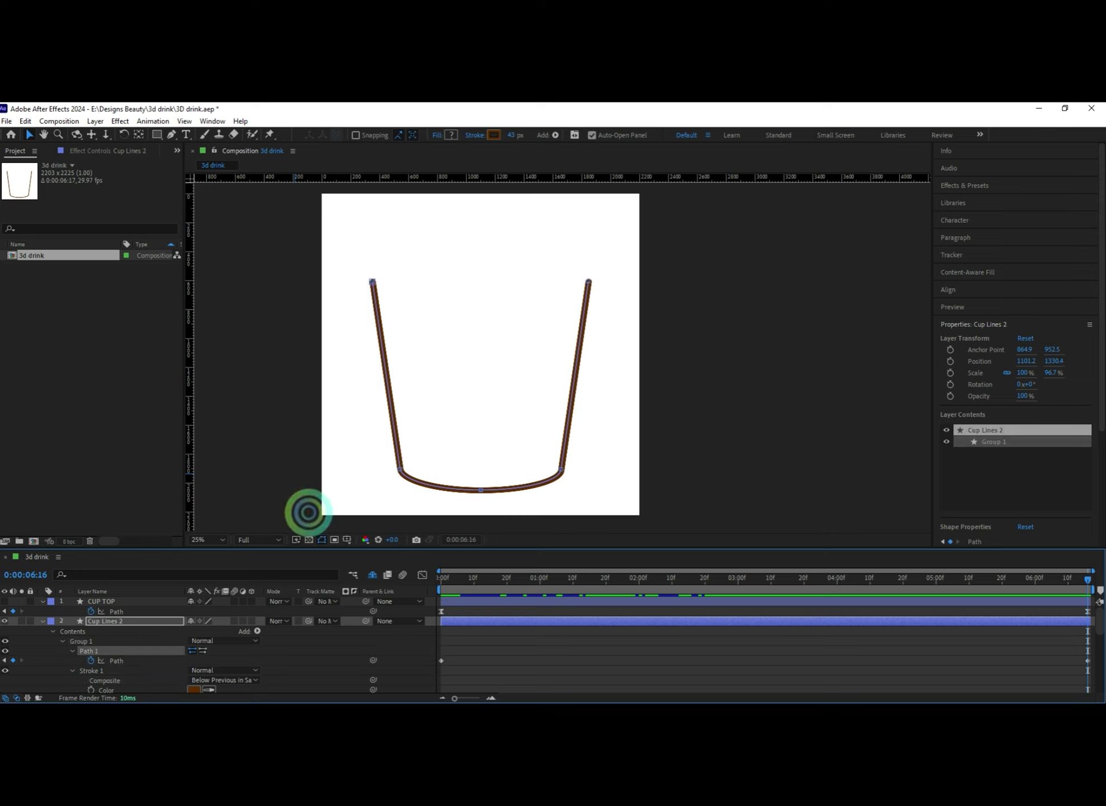
left_click(399, 468)
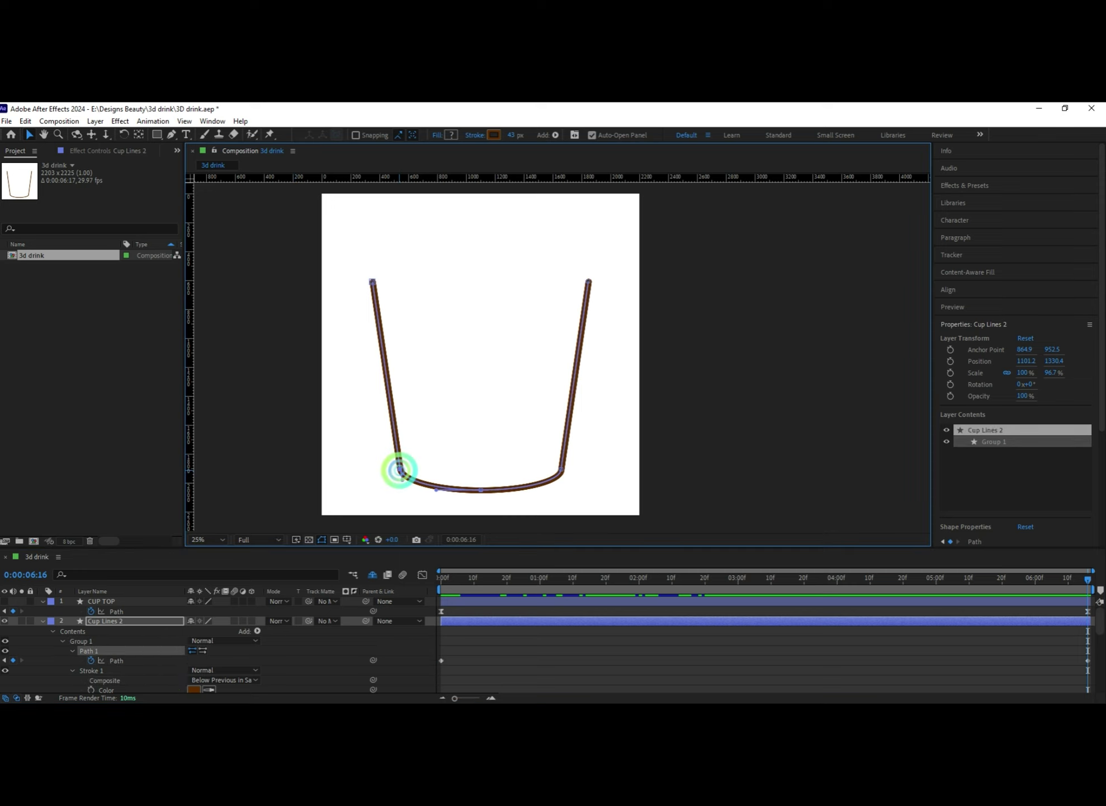
key("ctrl+z")
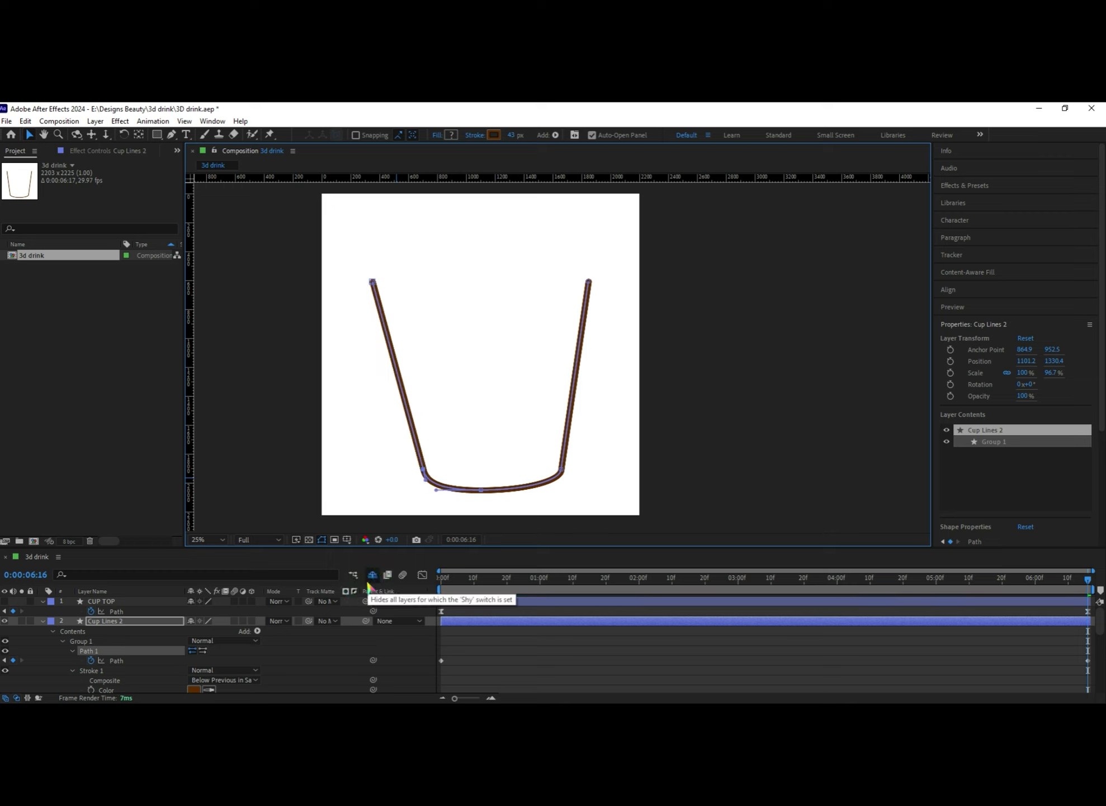
key("Left")
key("Left")
key("Left")
key("Left")
key("Left")
key("Left")
key("Left")
key("Left")
key("Left")
key("Left")
key("Left")
key("Left")
key("Left")
key("Left")
key("Left")
key("Left")
key("Left")
key("Left")
key("Left")
key("Left")
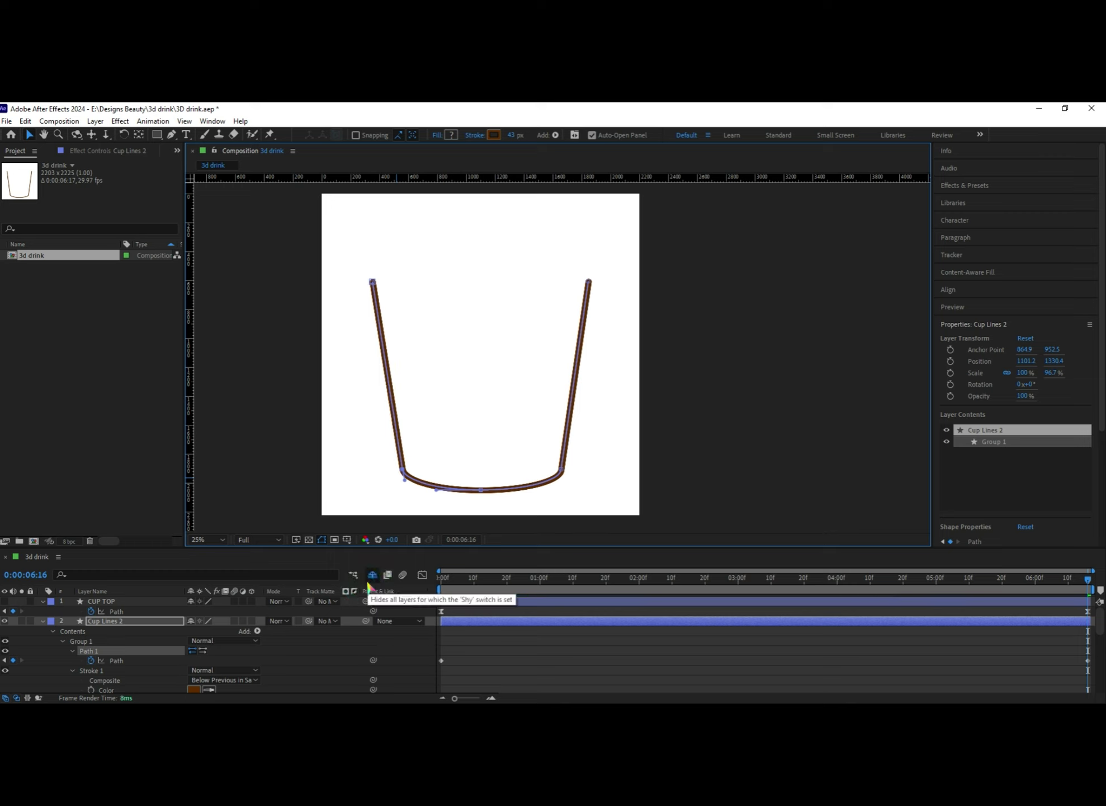
key("Right")
key("Right")
key("Right")
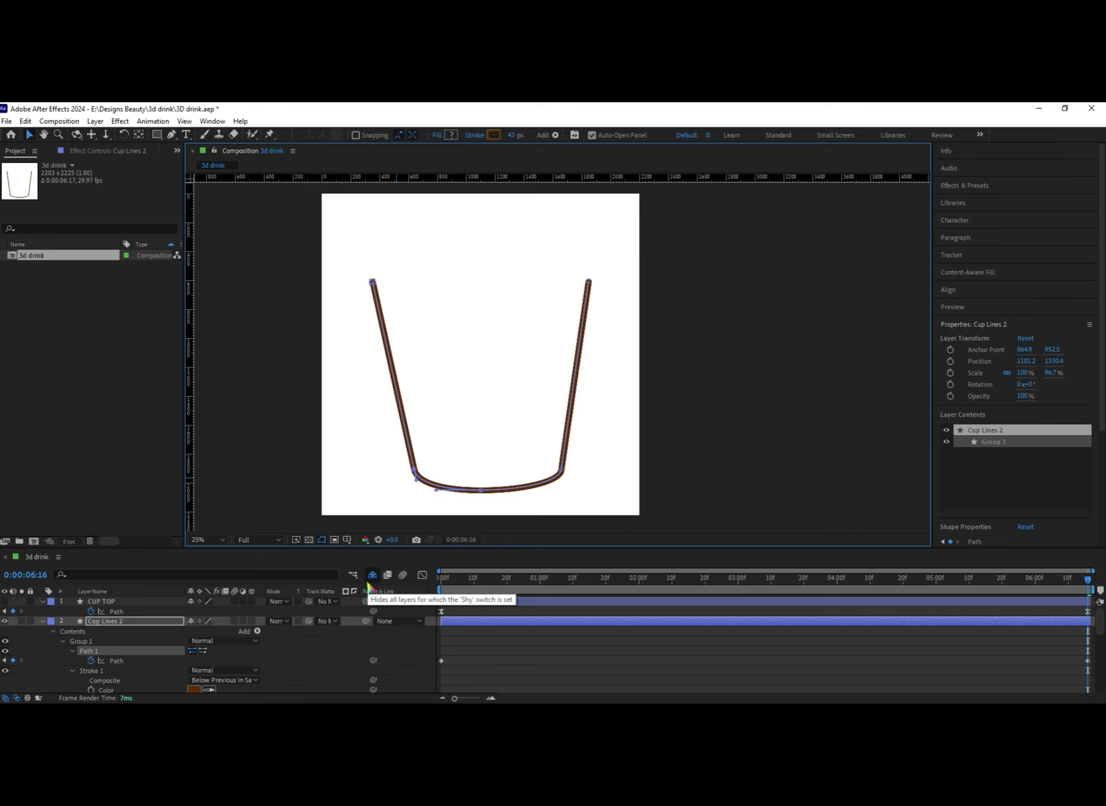
Nudge the lower-right corner point of the Cup Lines 2 path inward to mirror the opposite corner, then leave point editing
left_click(562, 470)
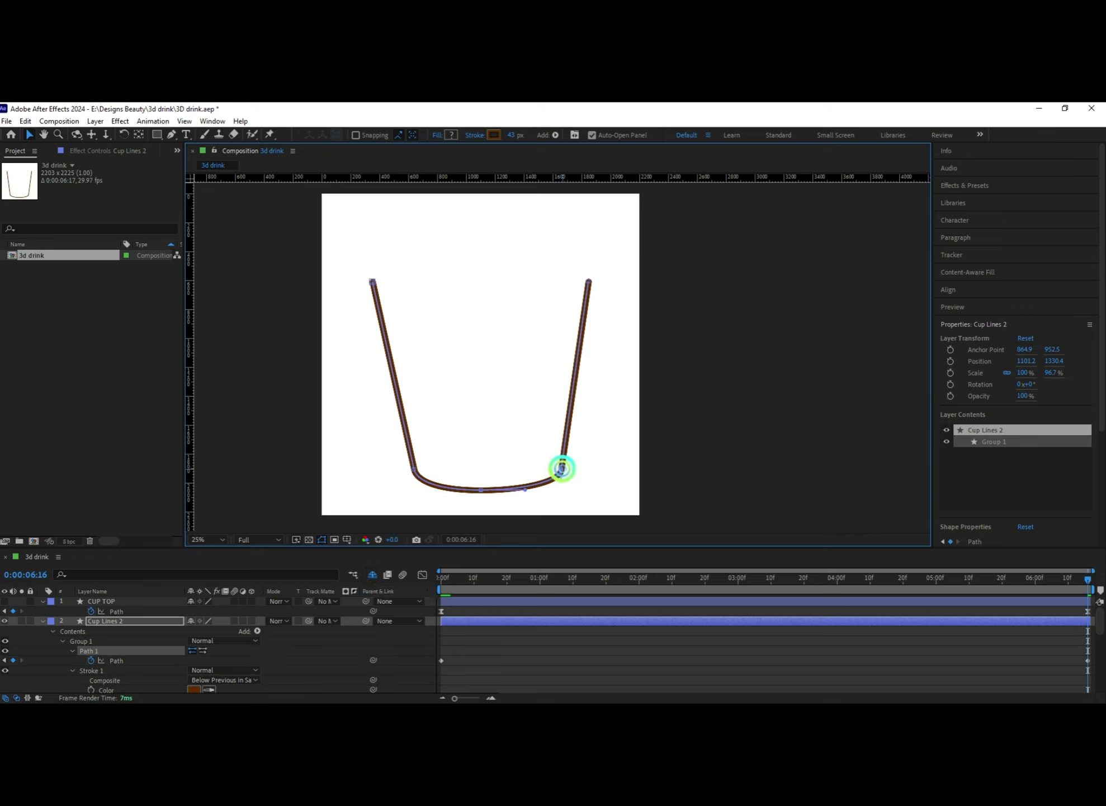
key("Left")
key("Left")
key("Left")
key("Left")
key("Left")
key("Left")
key("Left")
key("Left")
key("Left")
key("Left")
key("Left")
key("Left")
key("Left")
key("Left")
key("Left")
key("Left")
key("Left")
key("Left")
key("Left")
key("Left")
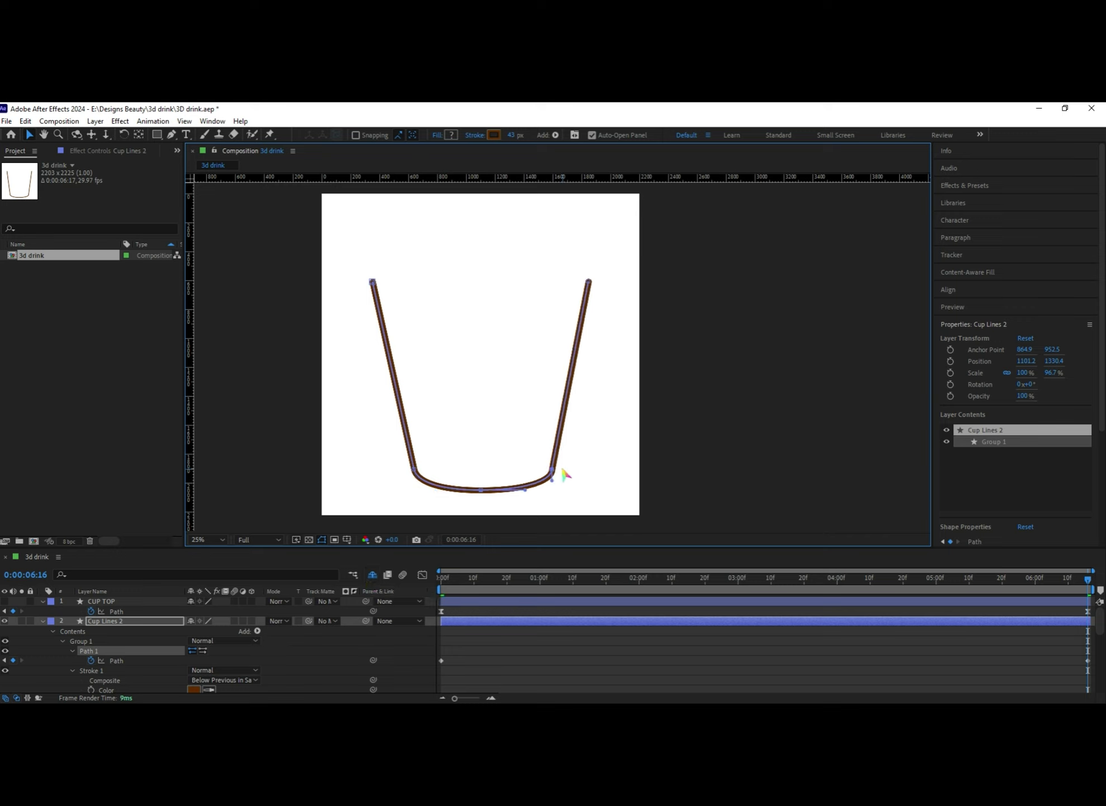
key("Left")
key("Left")
key("Left")
key("Left")
key("Left")
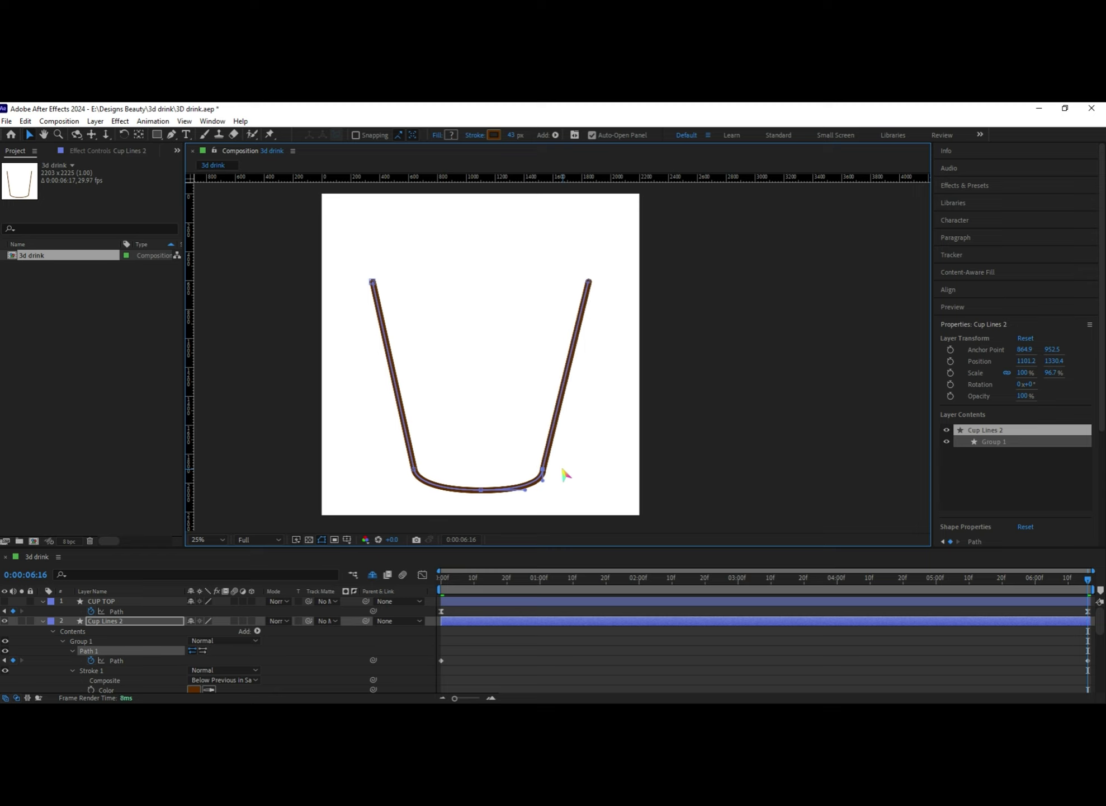
key("Right")
key("Right")
key("Right")
key("Right")
key("Right")
key("Right")
key("Right")
key("Right")
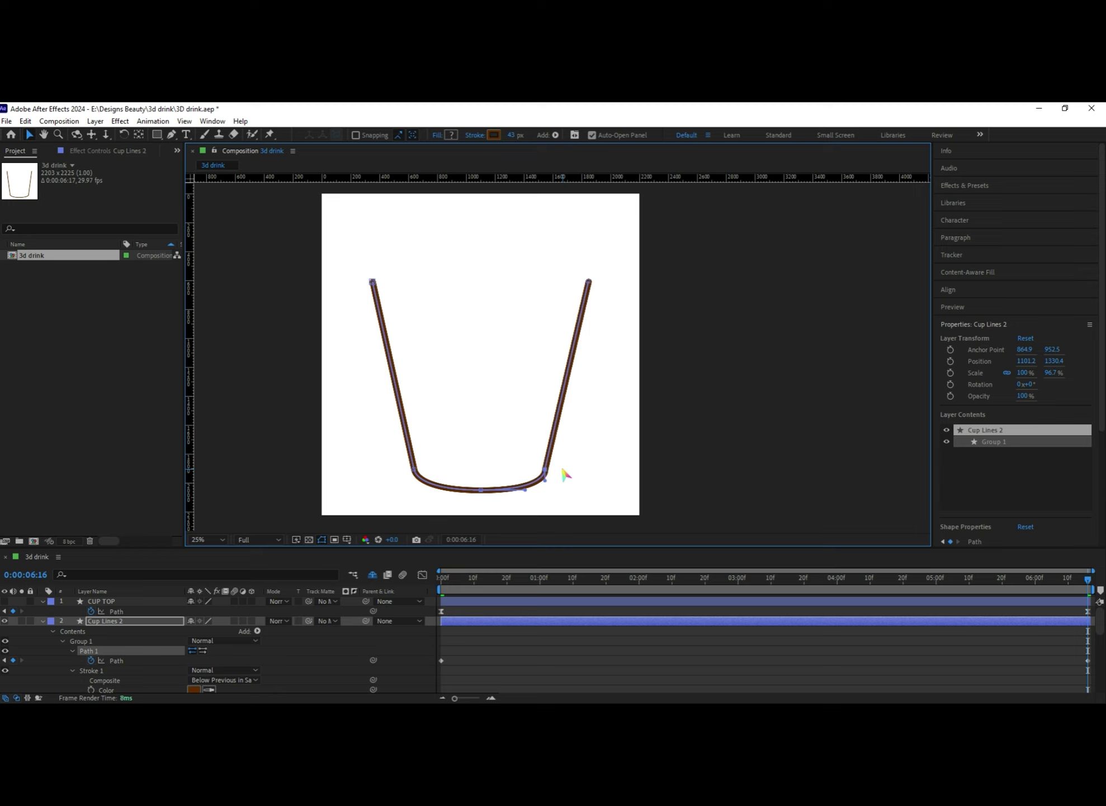
key("Left")
key("Left")
key("Left")
key("Left")
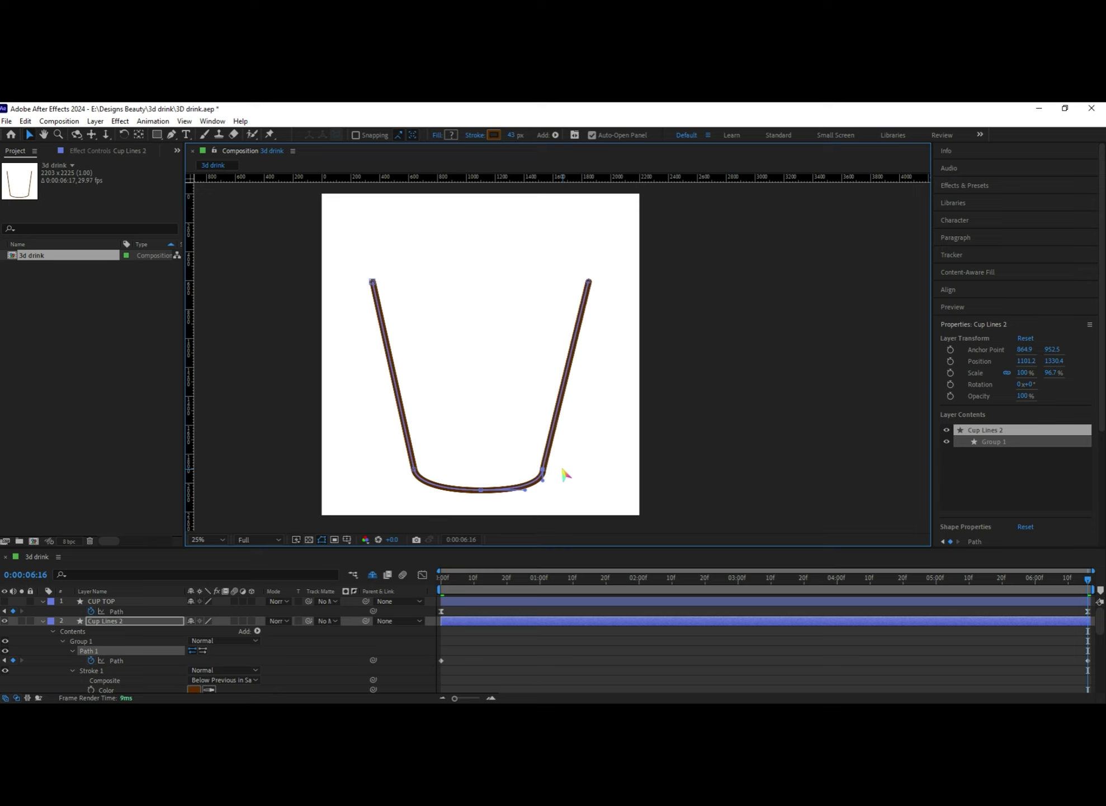
left_click(607, 497)
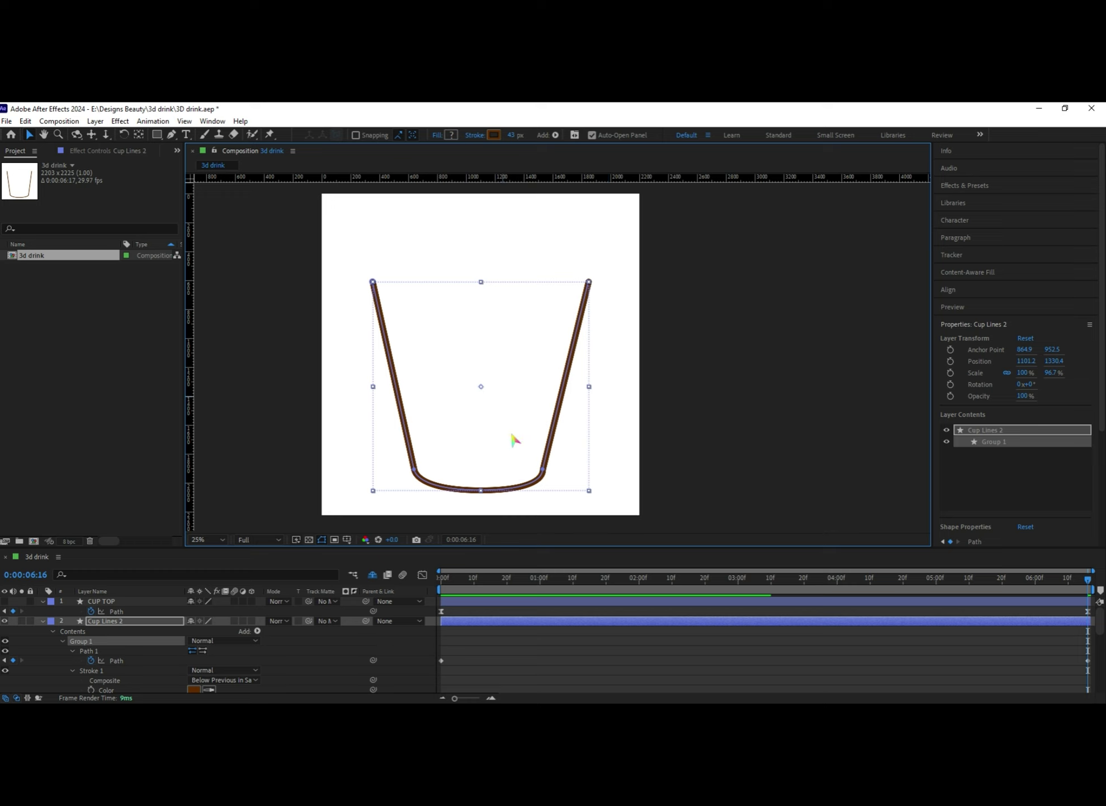
Compare the Cup Lines 2 outline with Cup Lines at 0:00:06:16 by toggling the Cup Lines layer's visibility
left_click(564, 506)
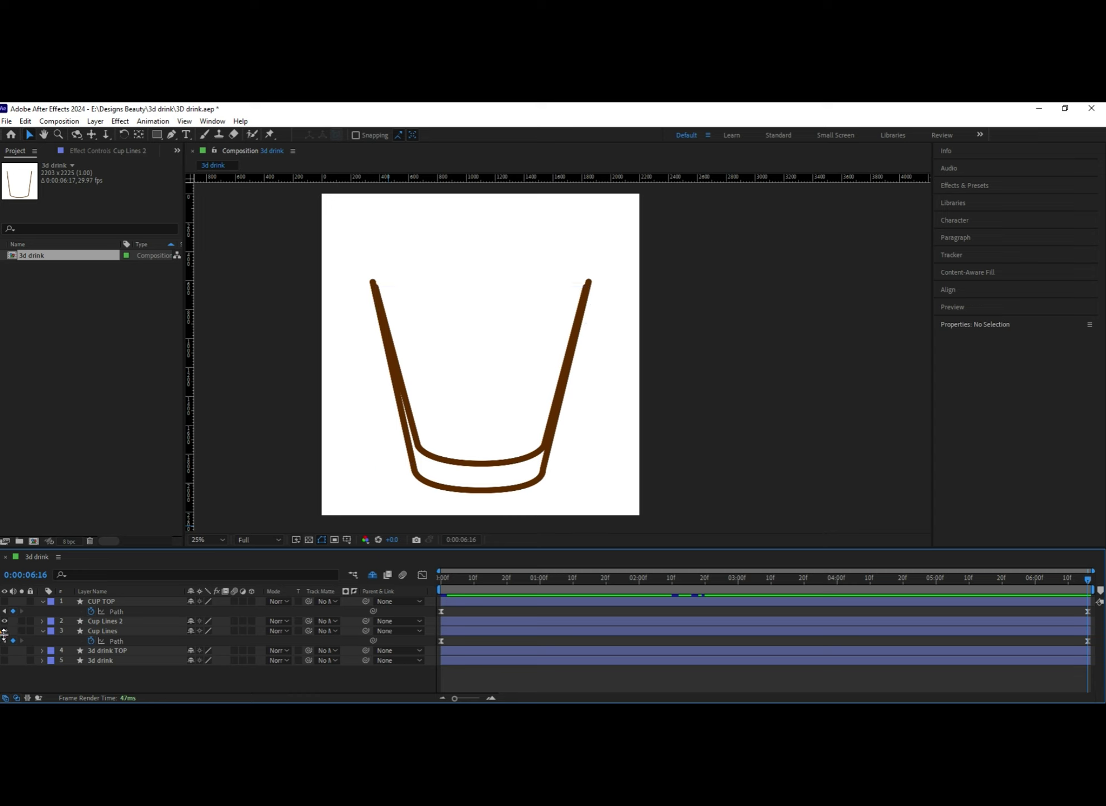
left_click(5, 631)
left_click(4, 631)
left_click(338, 461)
left_click(506, 461)
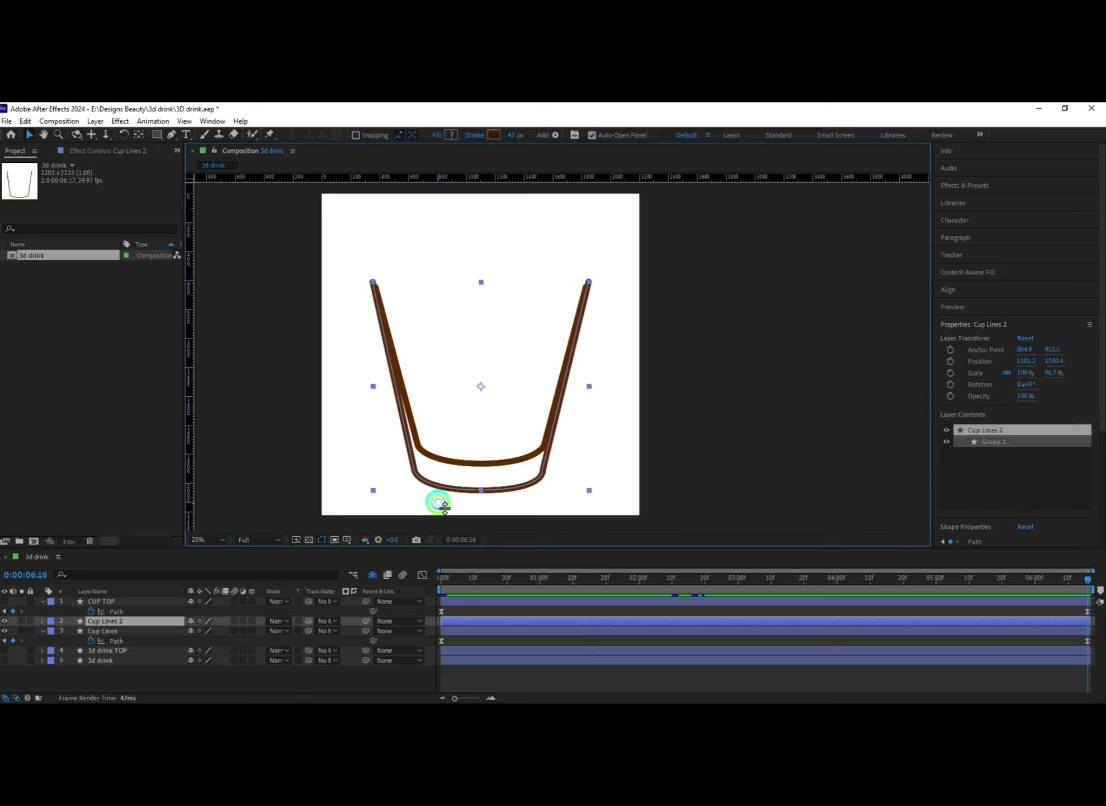
left_click(444, 507)
left_click(449, 459)
left_click(112, 621)
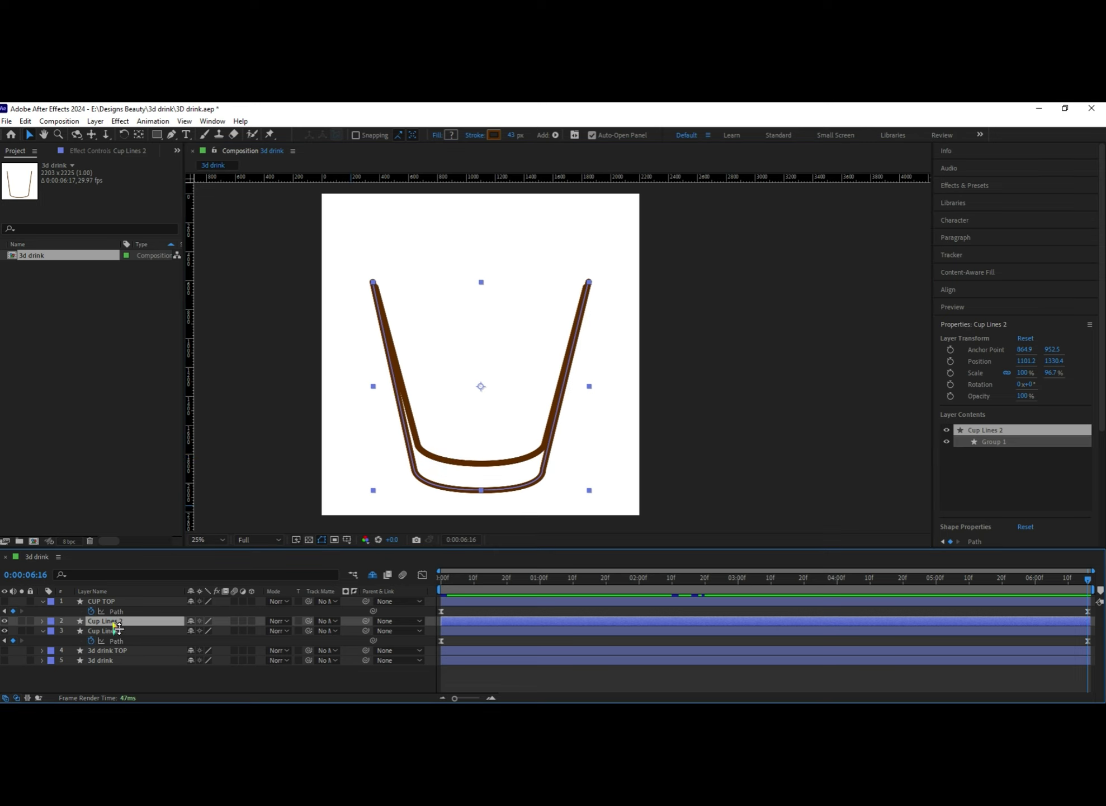
left_click(474, 446)
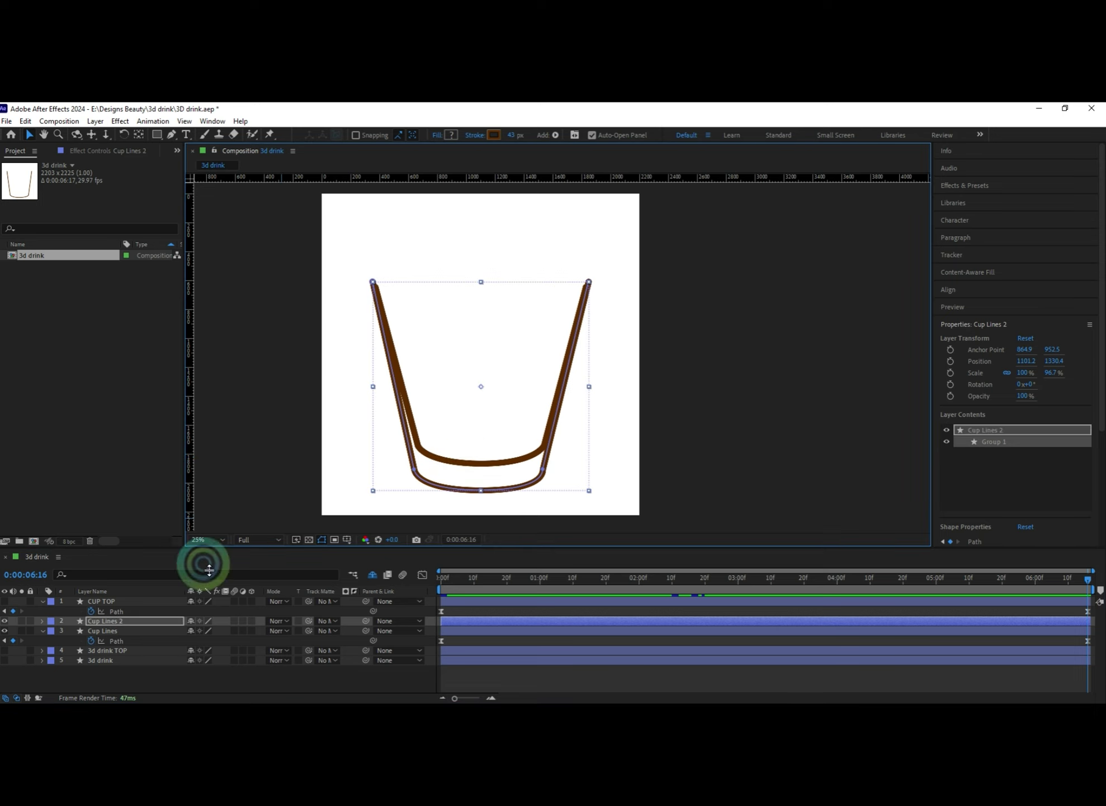
left_click(264, 423)
left_click(5, 630)
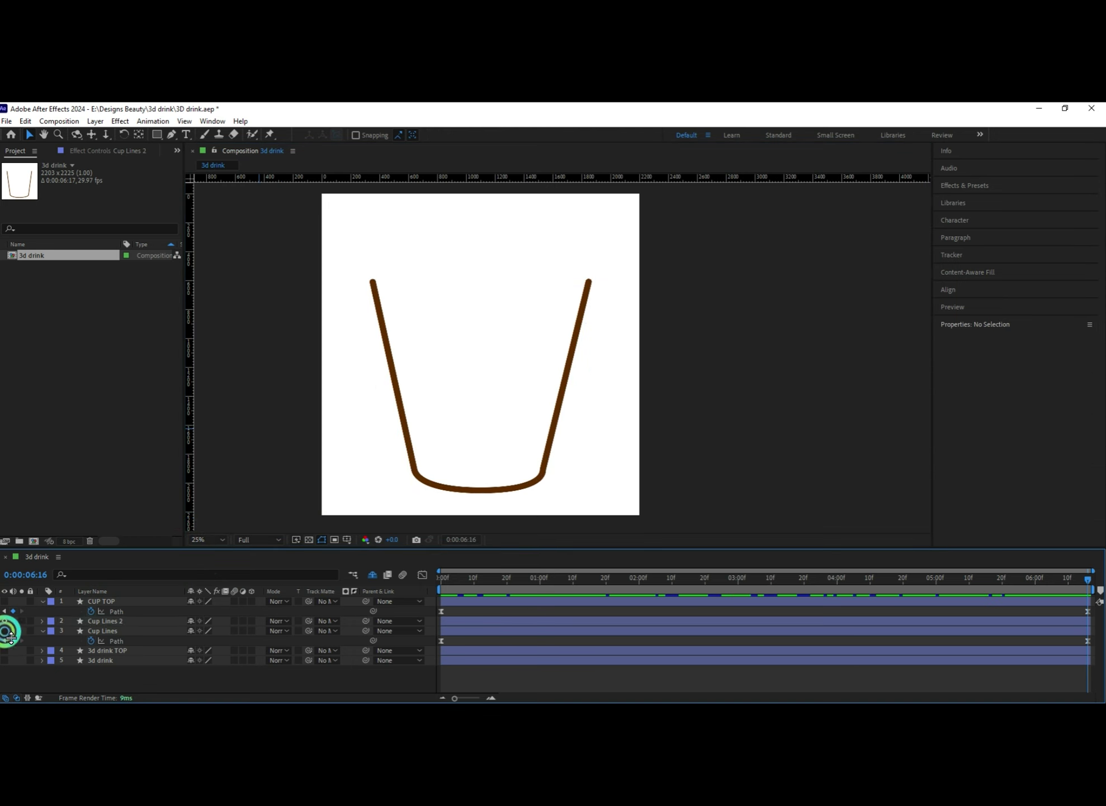
With Cup Lines shown as a guide, shorten the Cup Lines 2 path to its base and pull the left side slightly inward
left_click(113, 621)
left_click(423, 434)
left_click(408, 447)
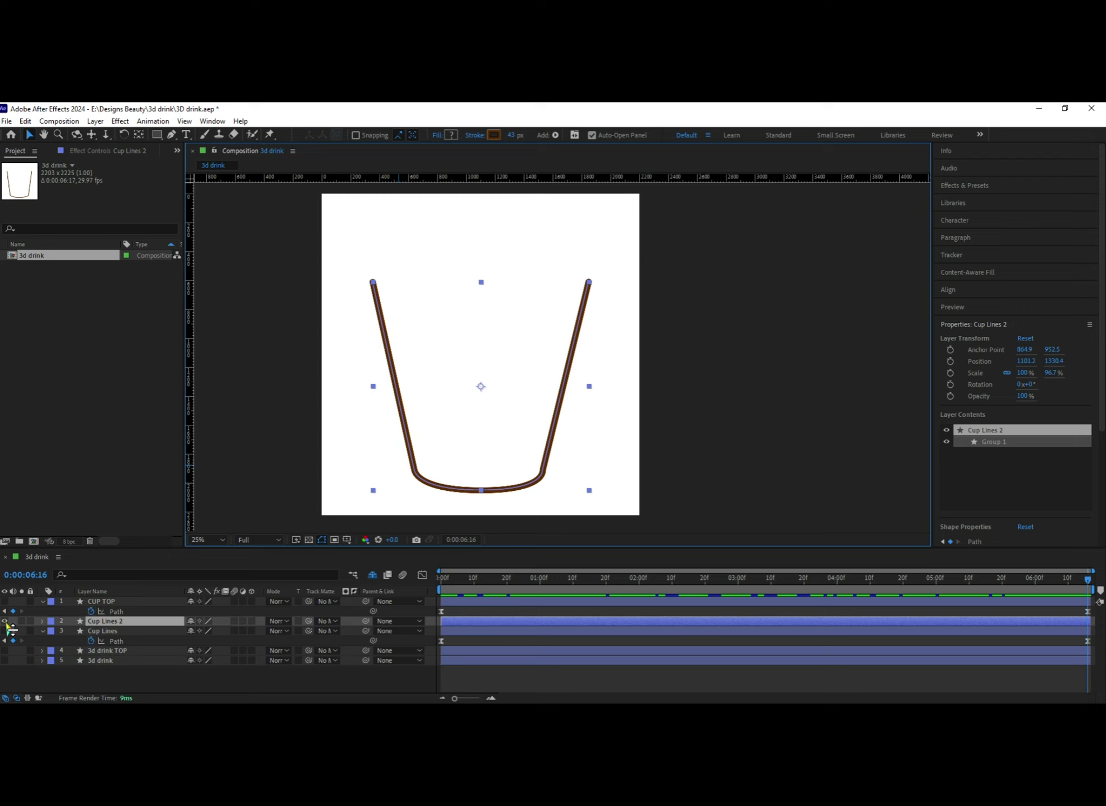
left_click(5, 631)
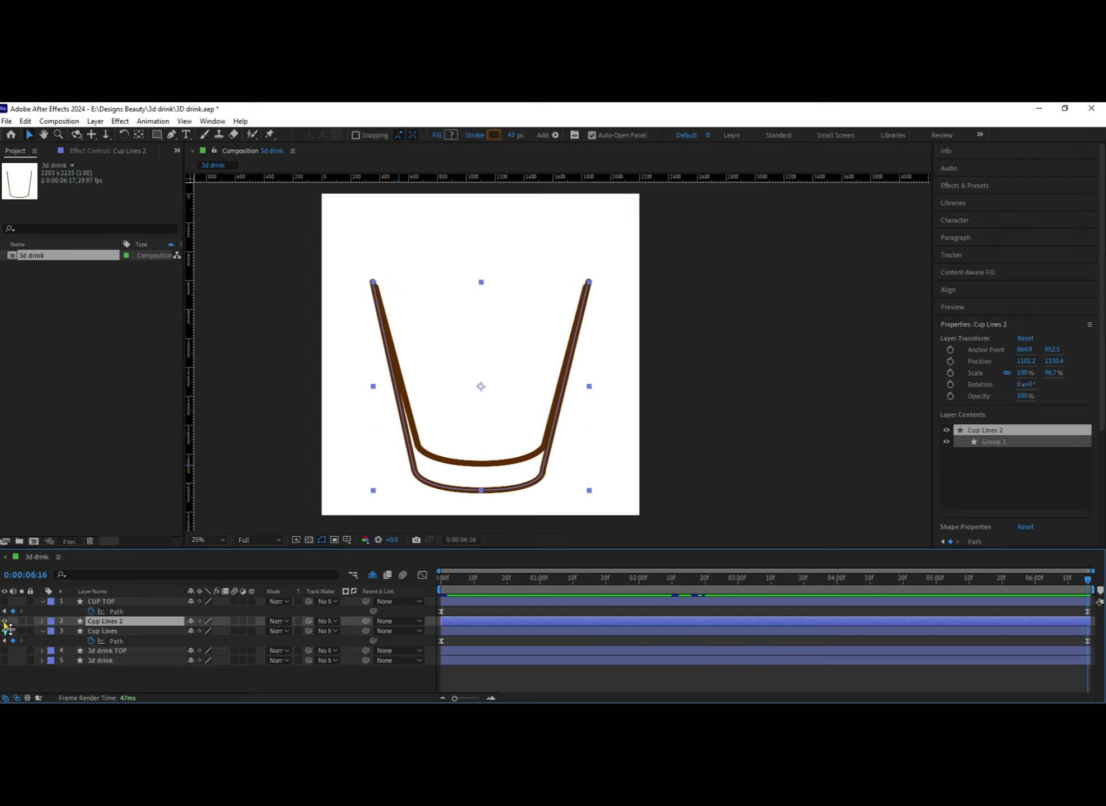
left_click(447, 486)
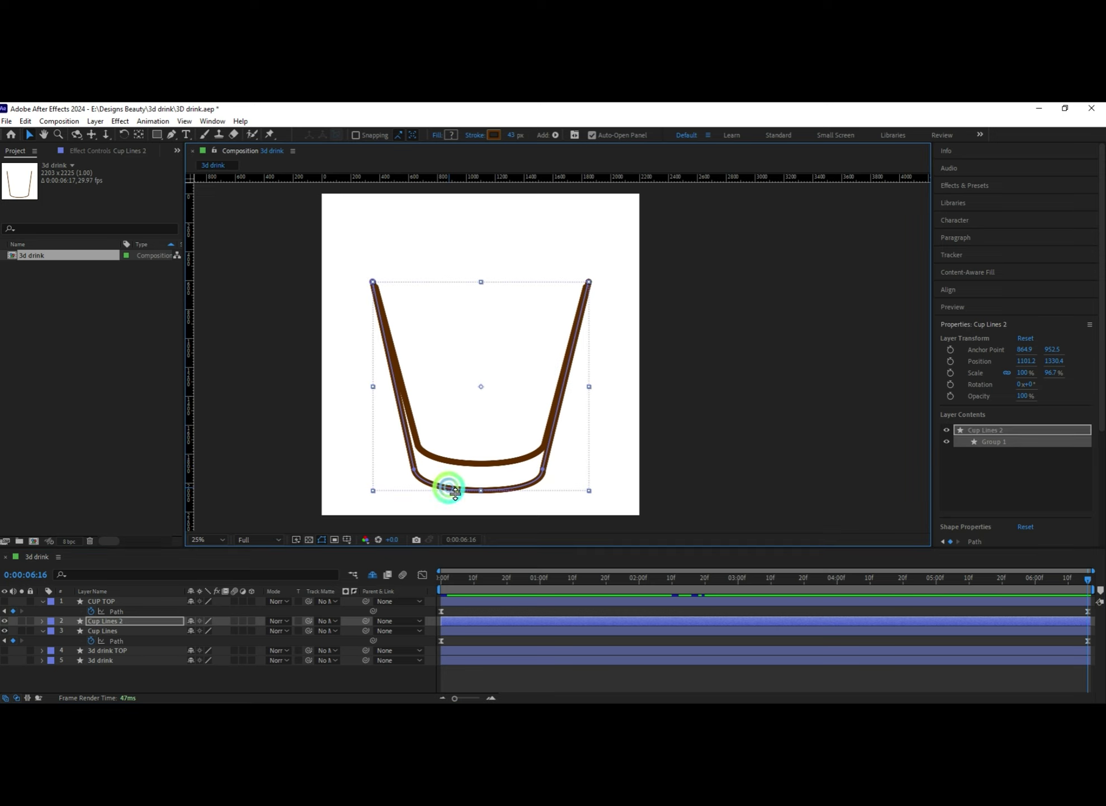
left_click(449, 487)
left_click_drag(481, 486, 481, 463)
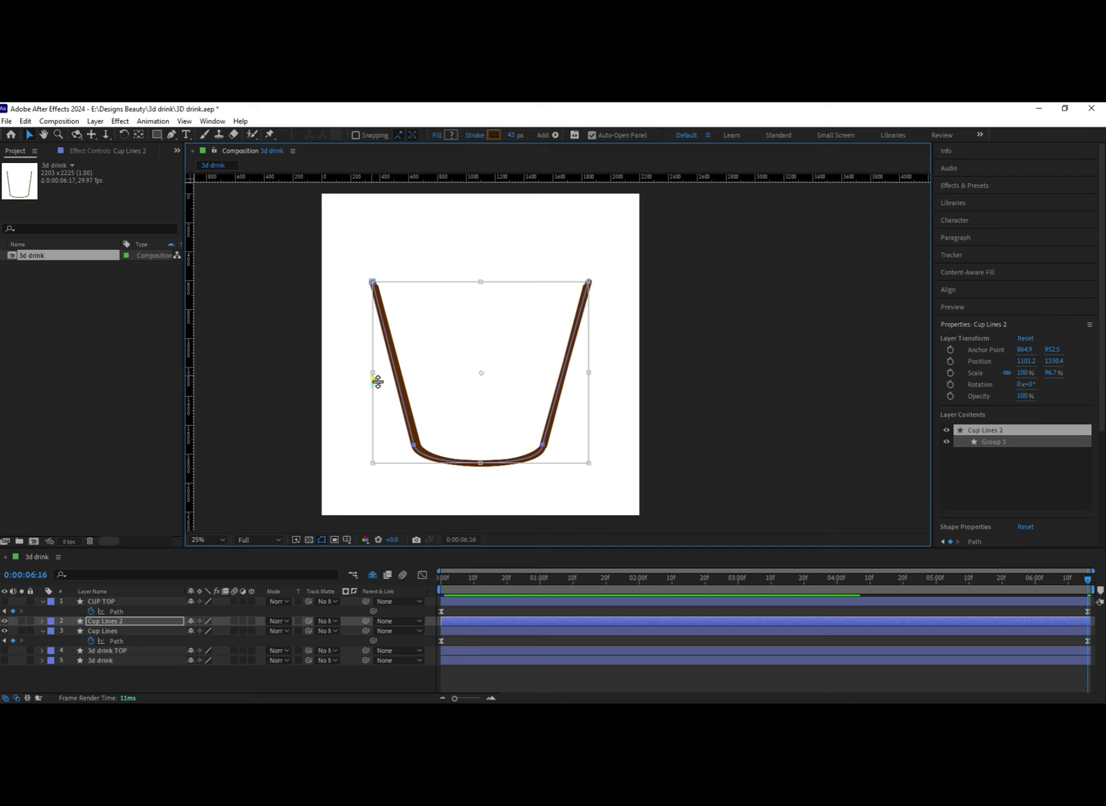
left_click_drag(378, 378, 375, 373)
left_click(333, 464)
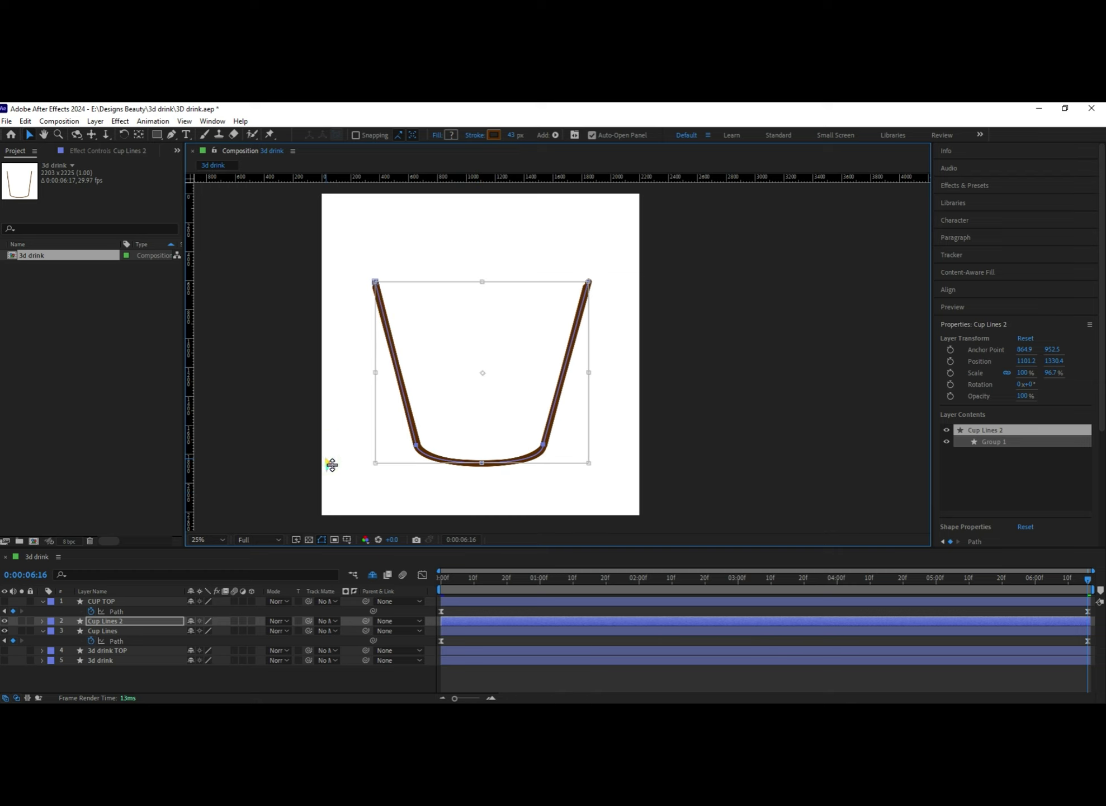
left_click(333, 463)
left_click(333, 464)
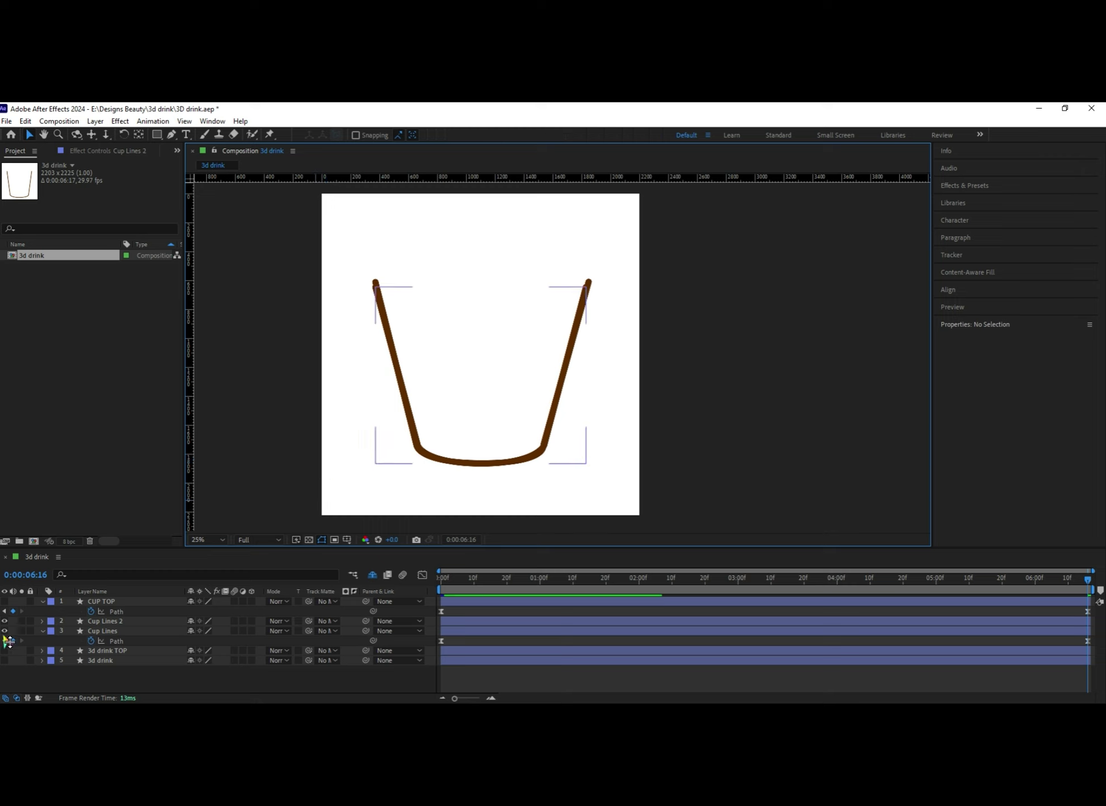
Delete the Cup Lines 2 layer
left_click(11, 622)
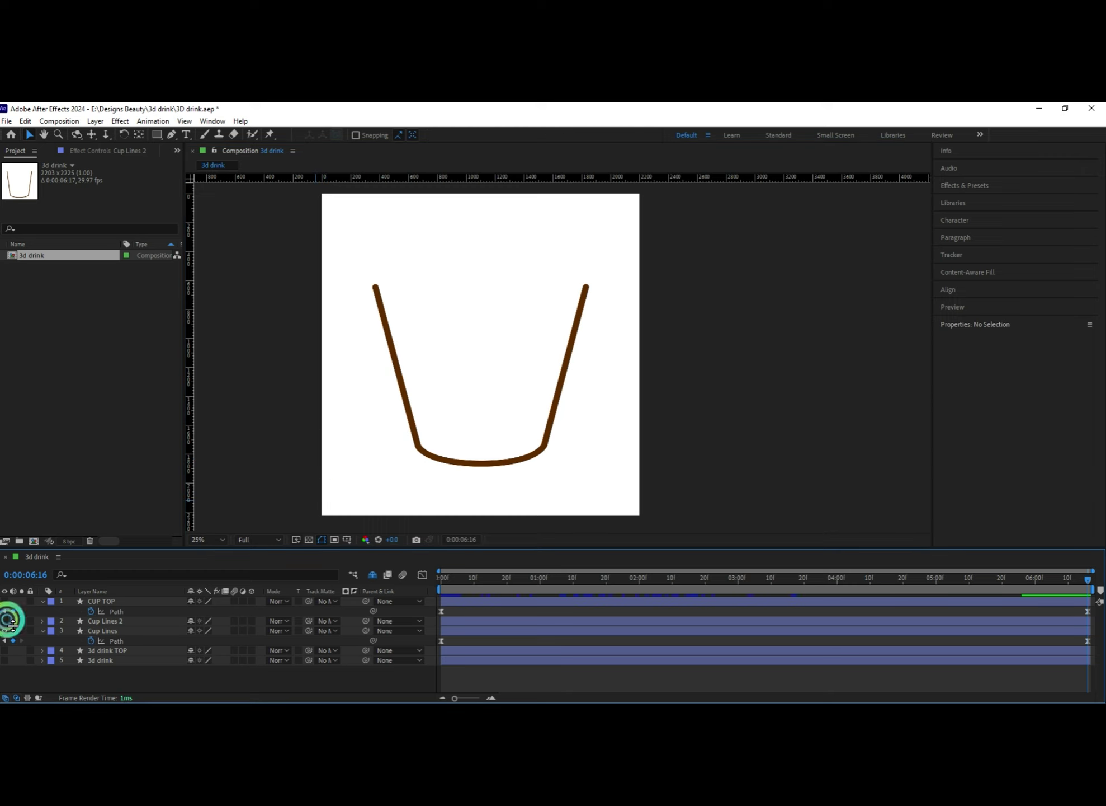
left_click(119, 620)
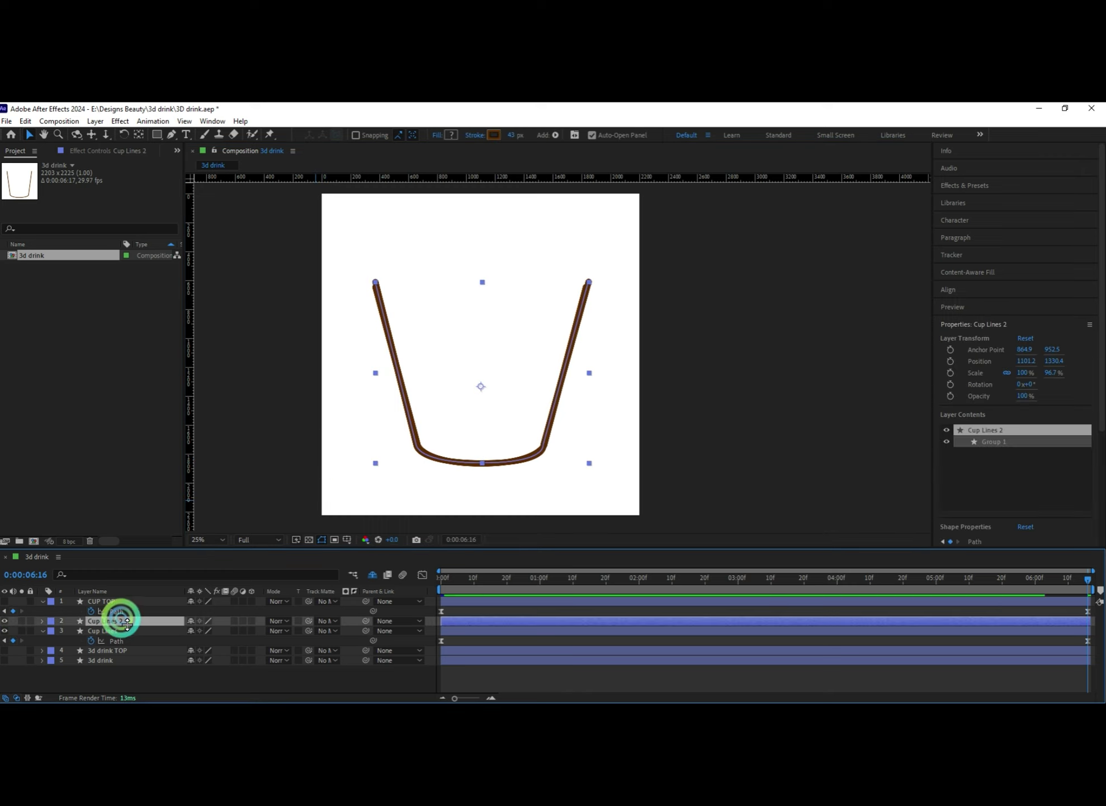
key("Delete")
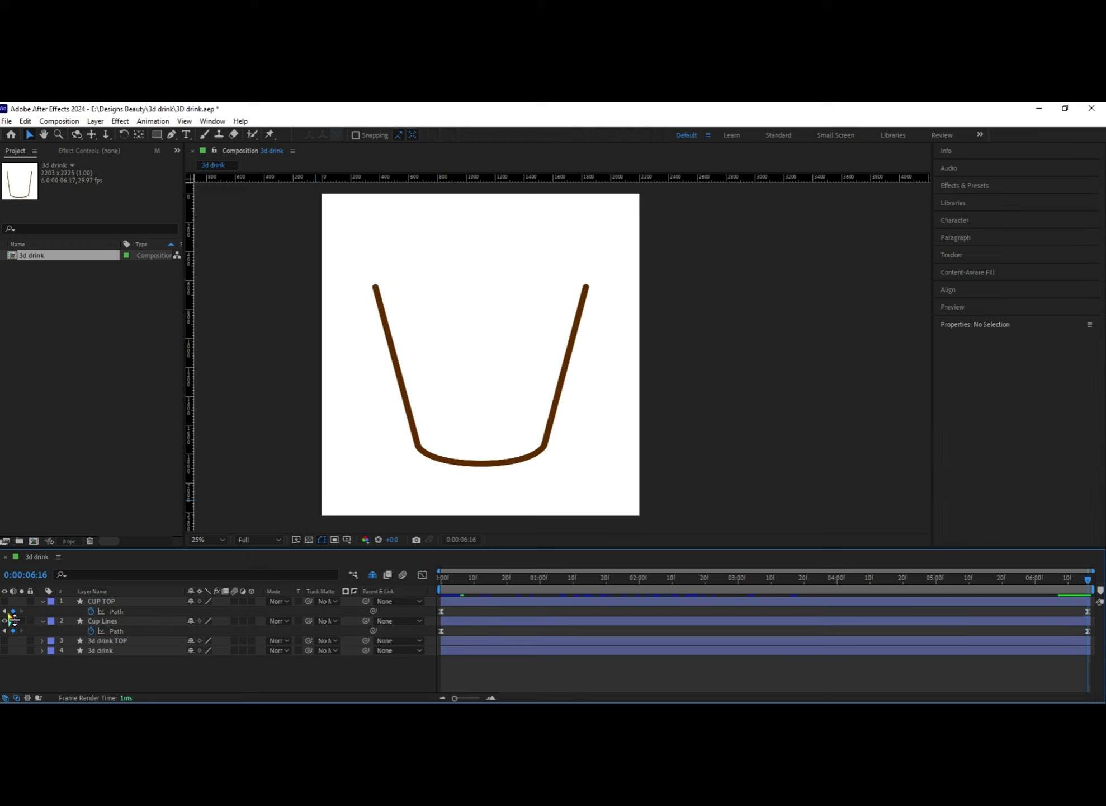
Hide the Cup Lines layer, then show and select the yellow 3d drink shape layer
left_click(5, 620)
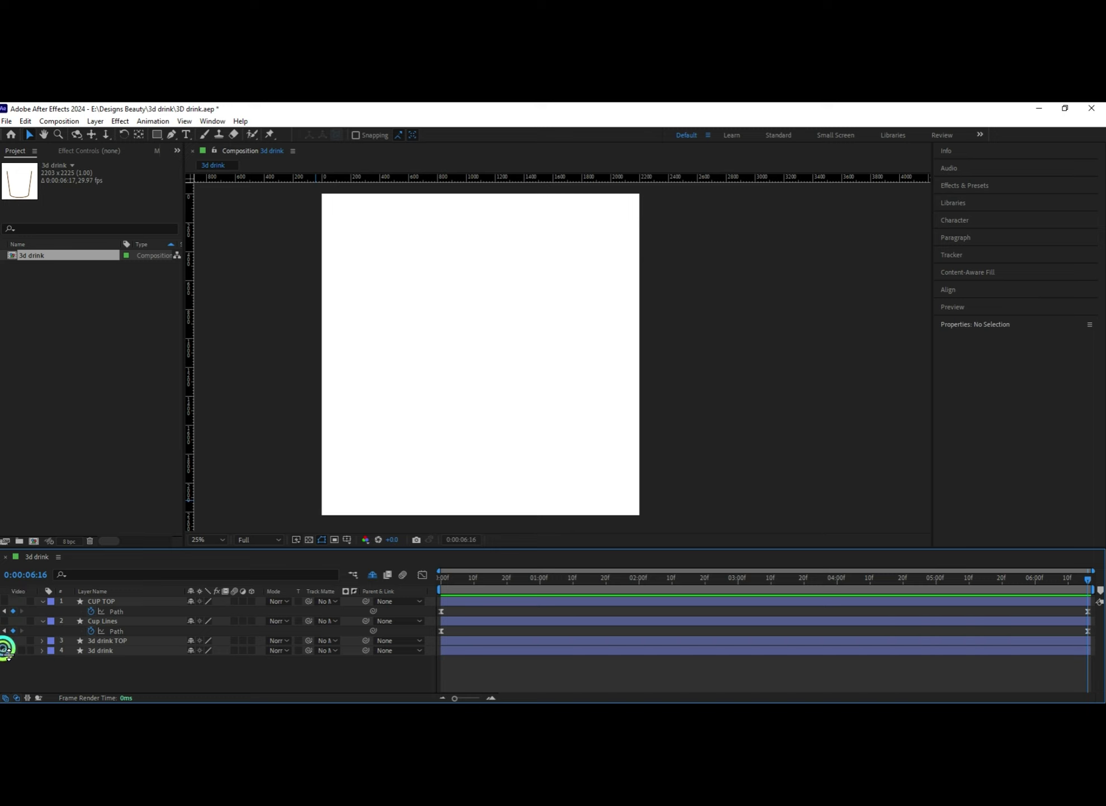
left_click(5, 650)
left_click(115, 651)
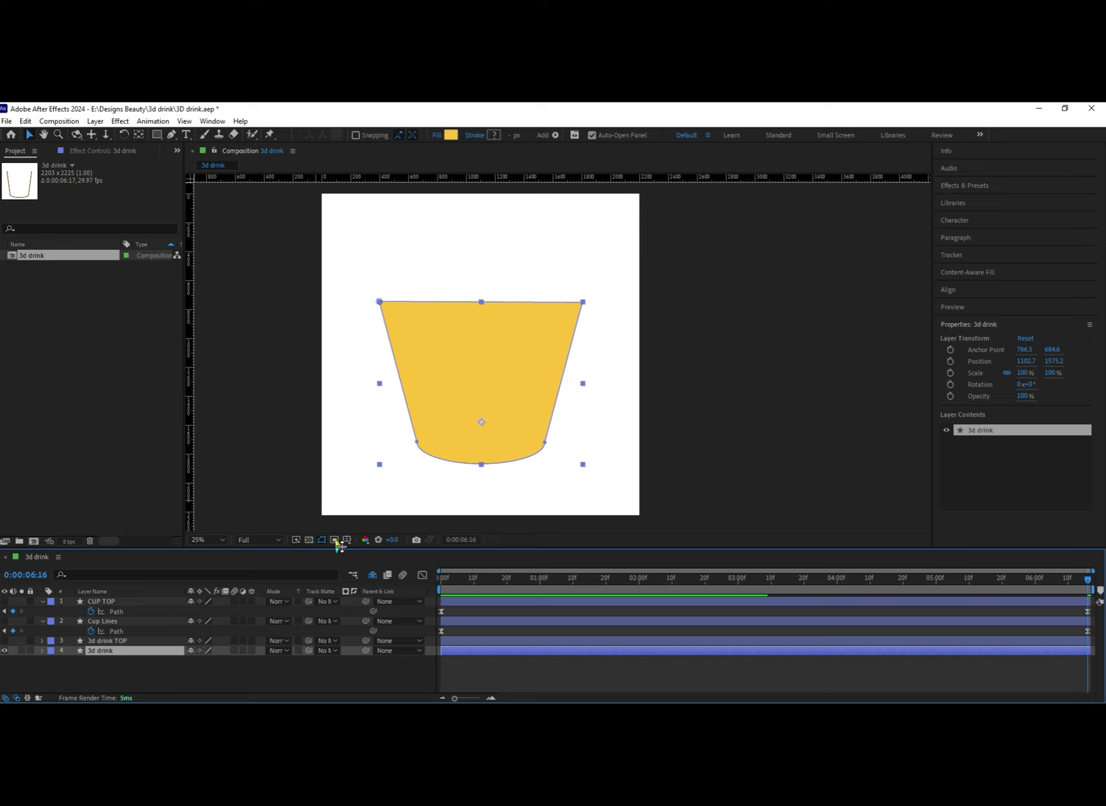
Reveal the 3d drink layer's Path keyframes and examine how the shape changes between 0:00:00:00 and 0:00:06:16
left_click_drag(435, 579, 26, 647)
left_click(96, 650)
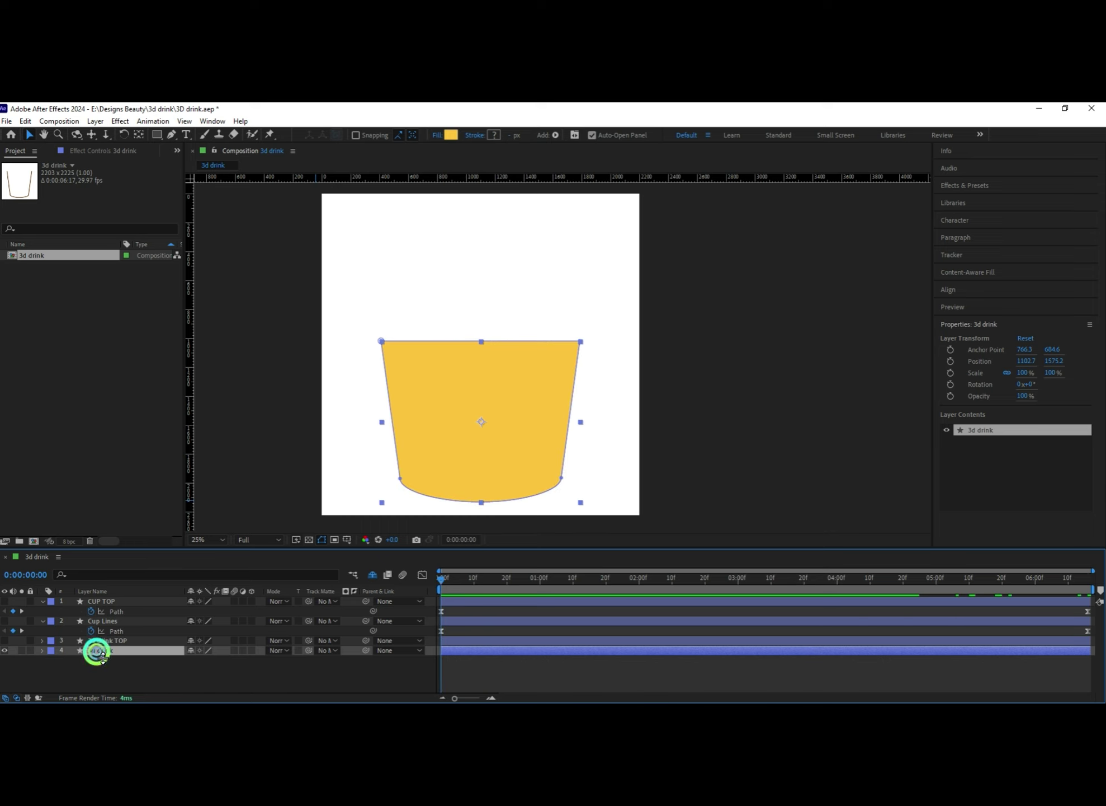
key("u")
left_click(97, 661)
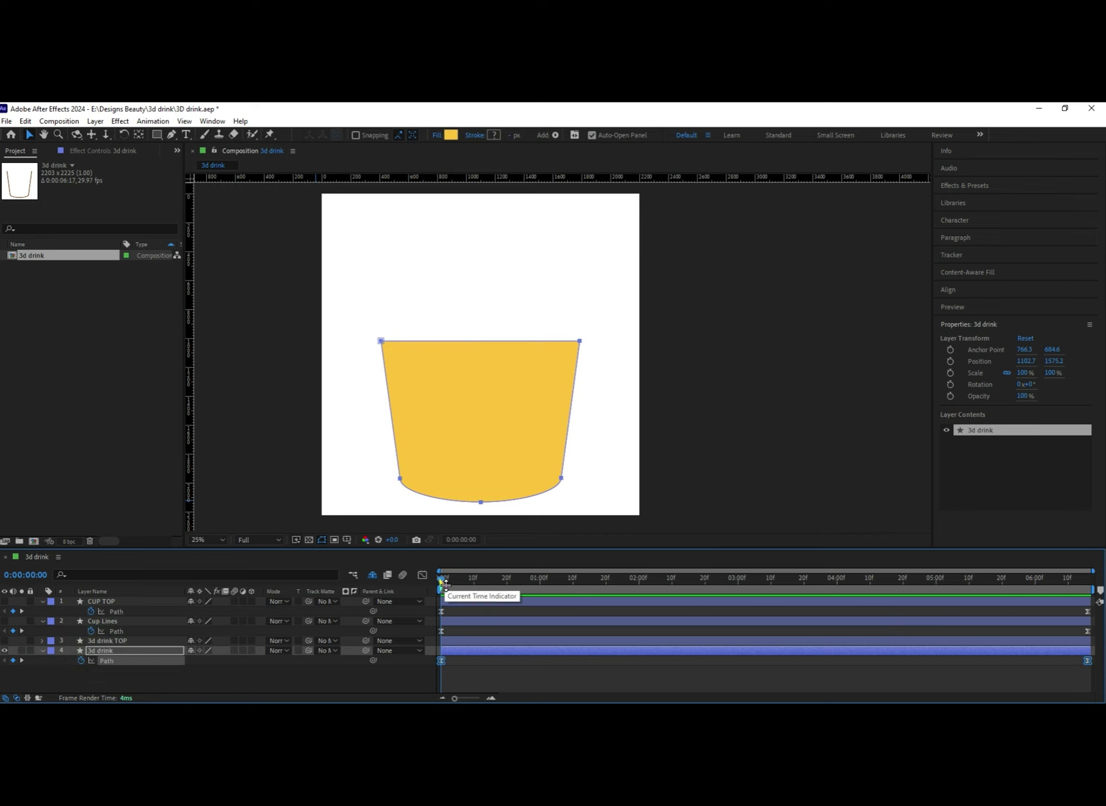
mouse_move(453, 579)
left_mouse_down()
mouse_move(1100, 606)
mouse_move(441, 576)
left_mouse_up()
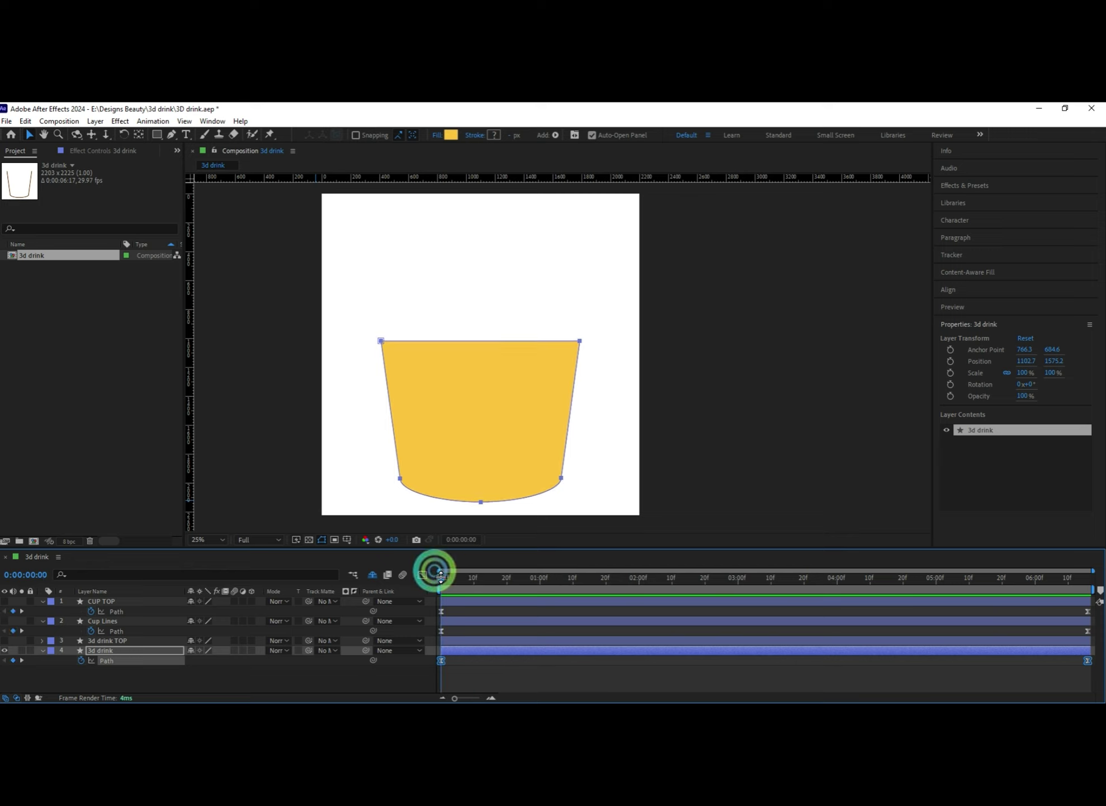
left_click_drag(444, 583, 1100, 601)
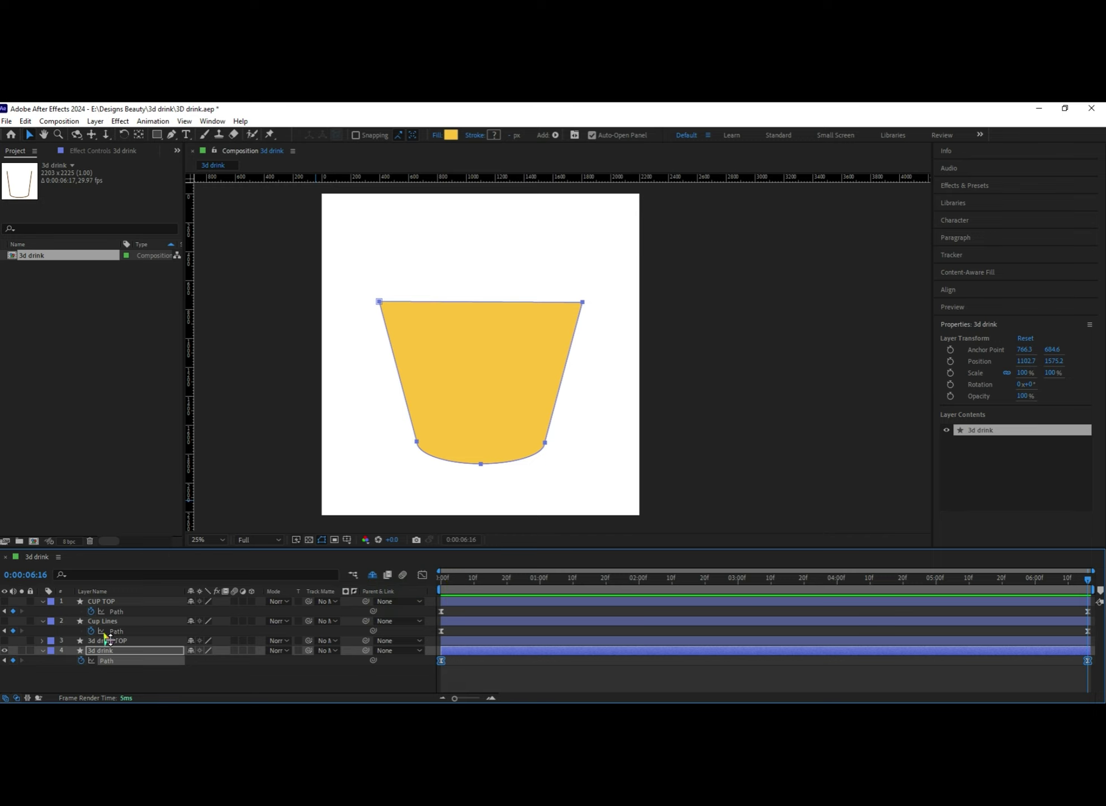
Show the Cup Lines layer over the drink and return to 0:00:00:00 with nothing selected
left_click(6, 621)
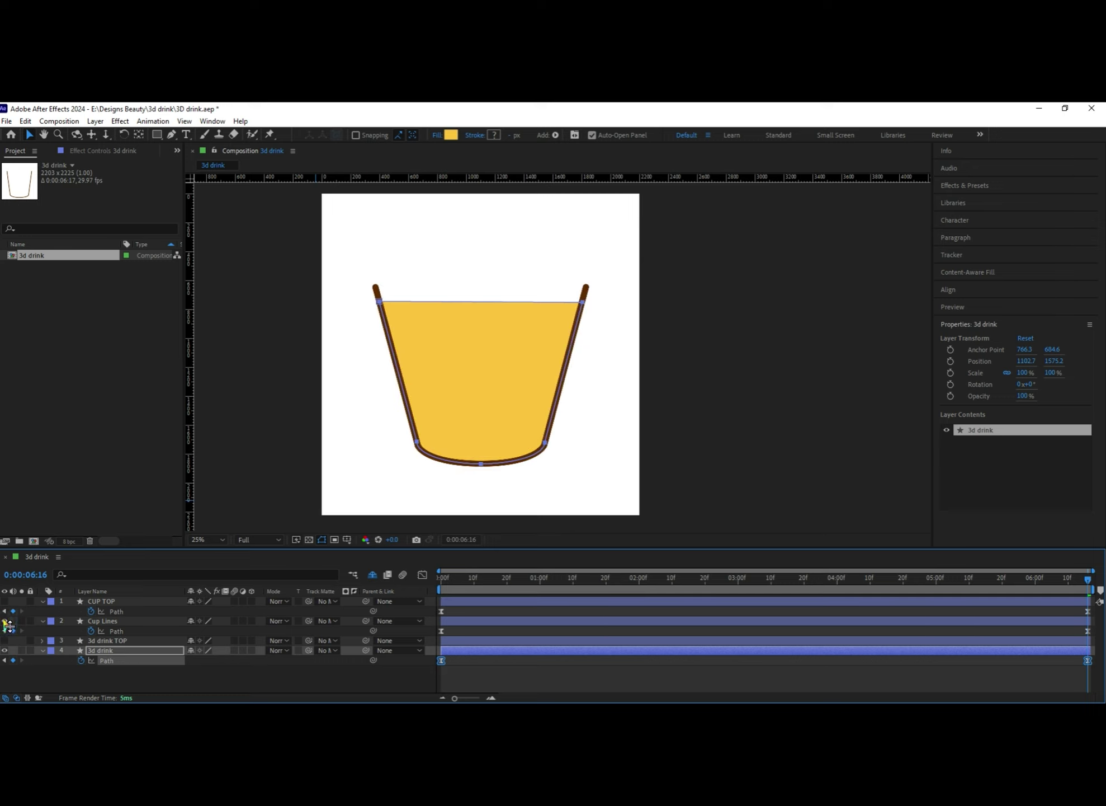
left_click_drag(442, 584, 359, 571)
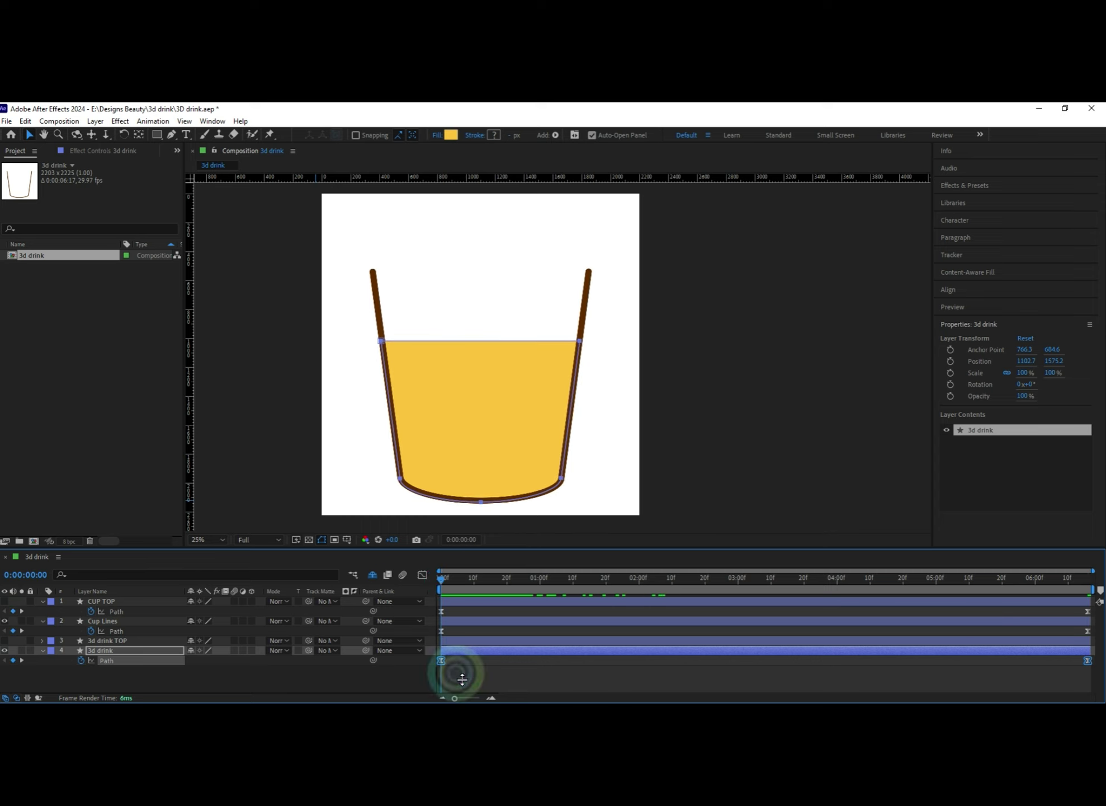
left_click(482, 679)
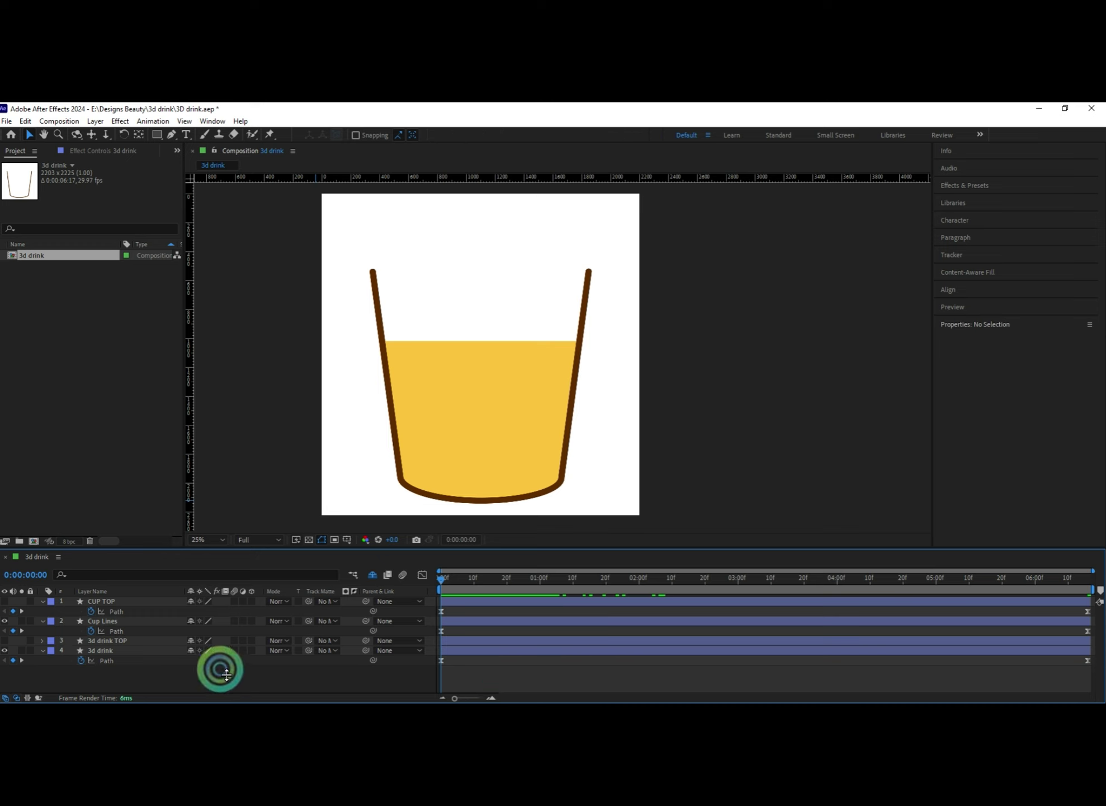
Duplicate the 3d drink layer, hide the original and select the 3d drink 2 copy
left_click(114, 650)
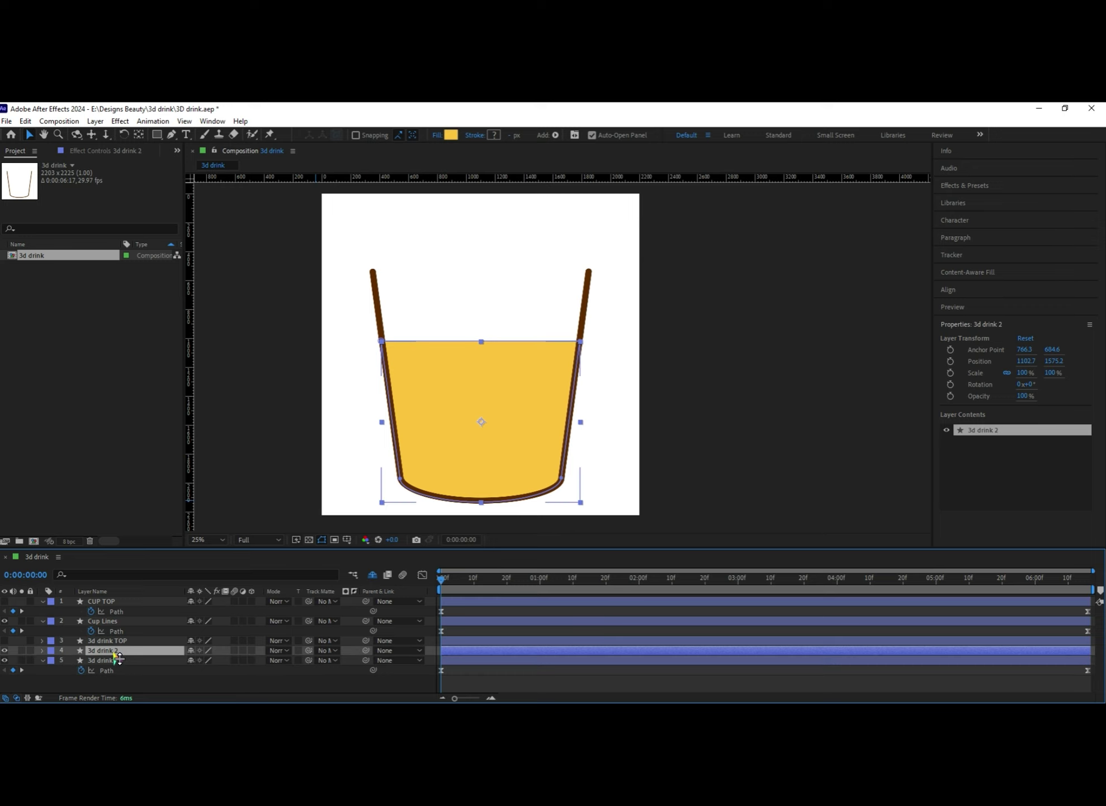
left_click(4, 660)
left_click(100, 652)
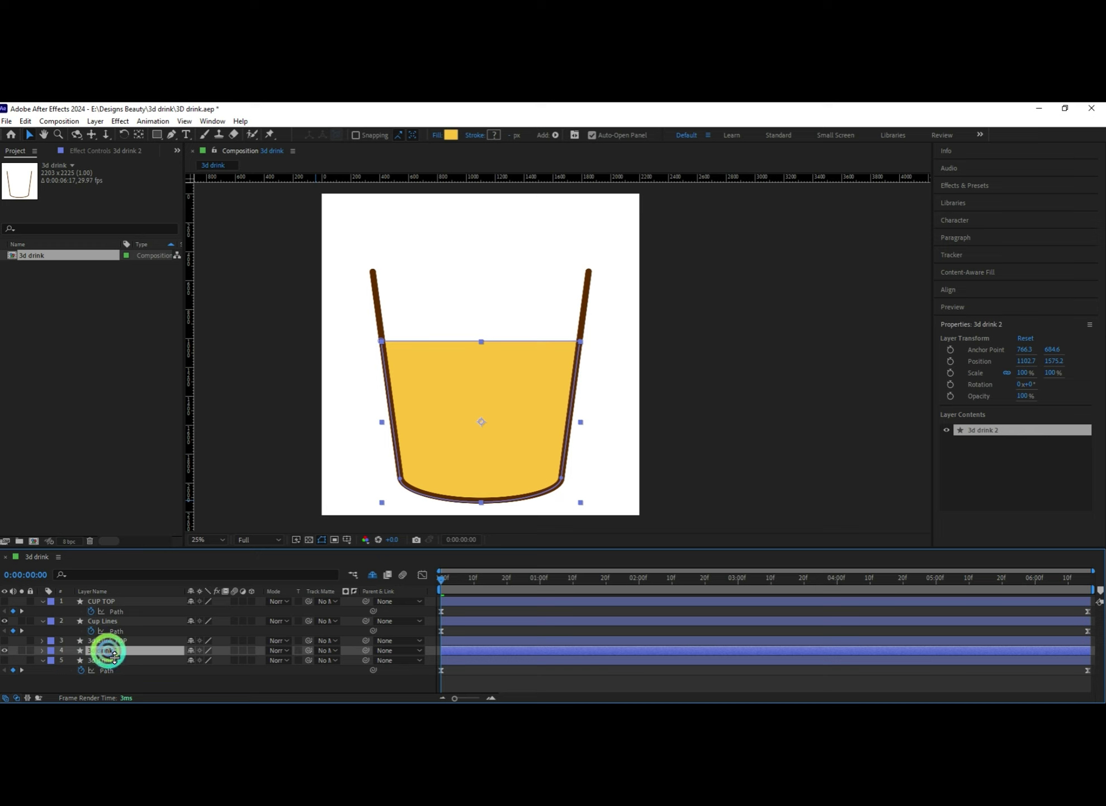
Reveal the Path property of 3d drink 2 and remove all its keyframes at 0:00:00:00
key("u")
left_click(116, 660)
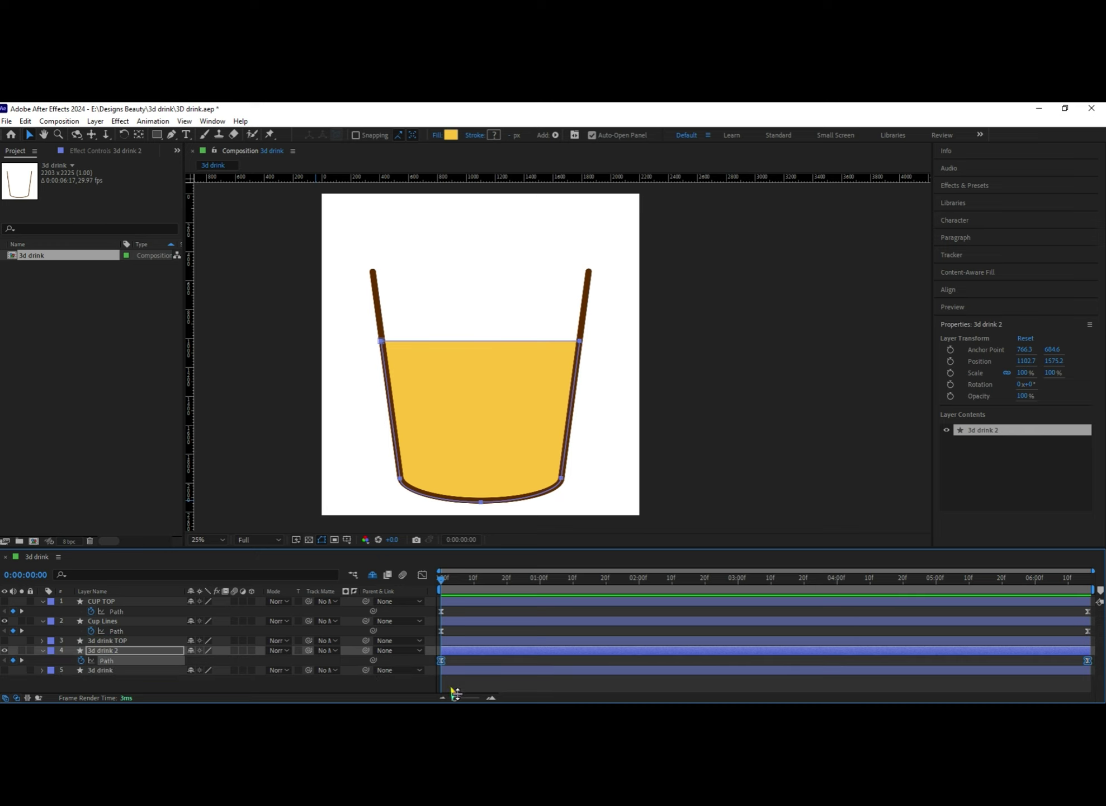
left_click(122, 675)
left_click(127, 660)
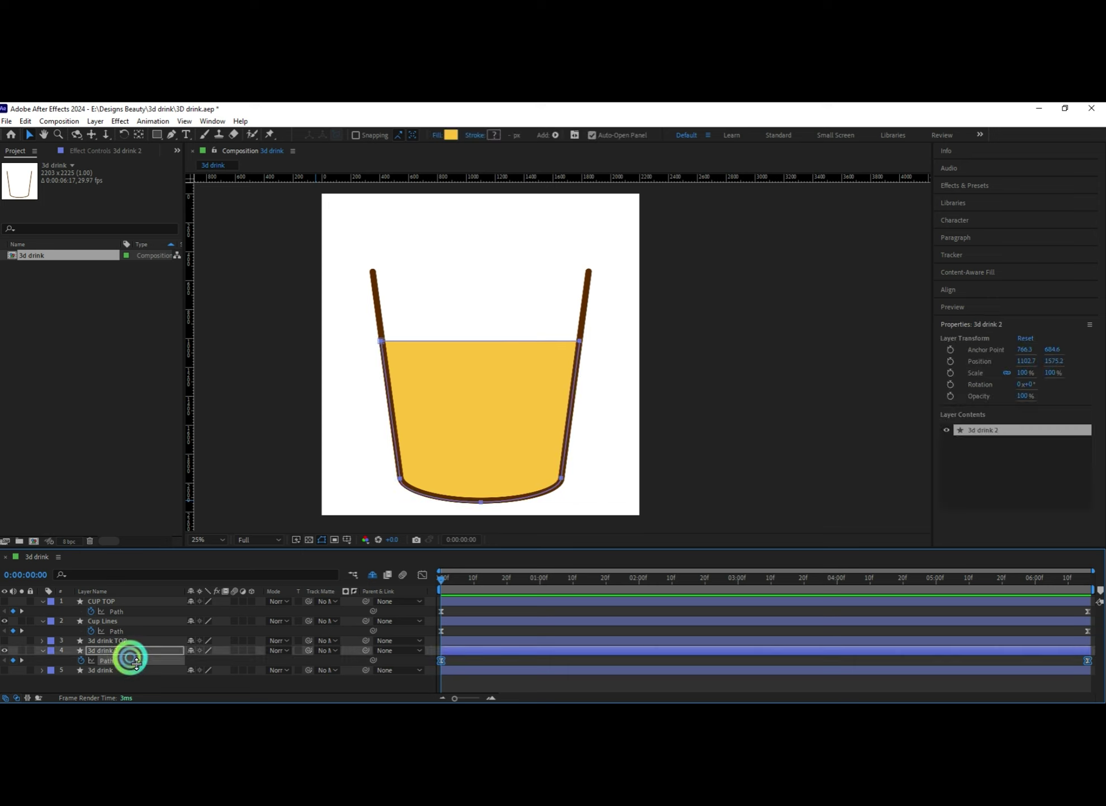
left_click(82, 661)
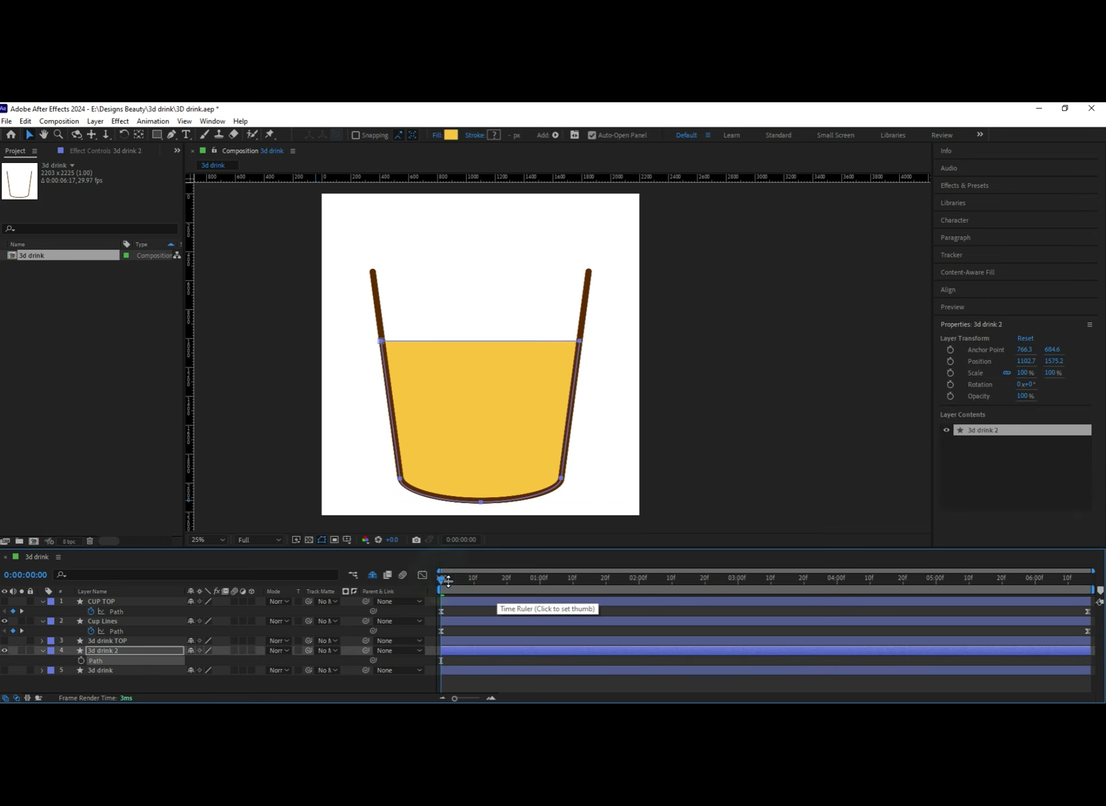
Check 3d drink 2 against the cup outline at 0:00:06:16, and set its Path keyframe at 0:00:00:00
key("End")
left_click(318, 433)
left_click(356, 480)
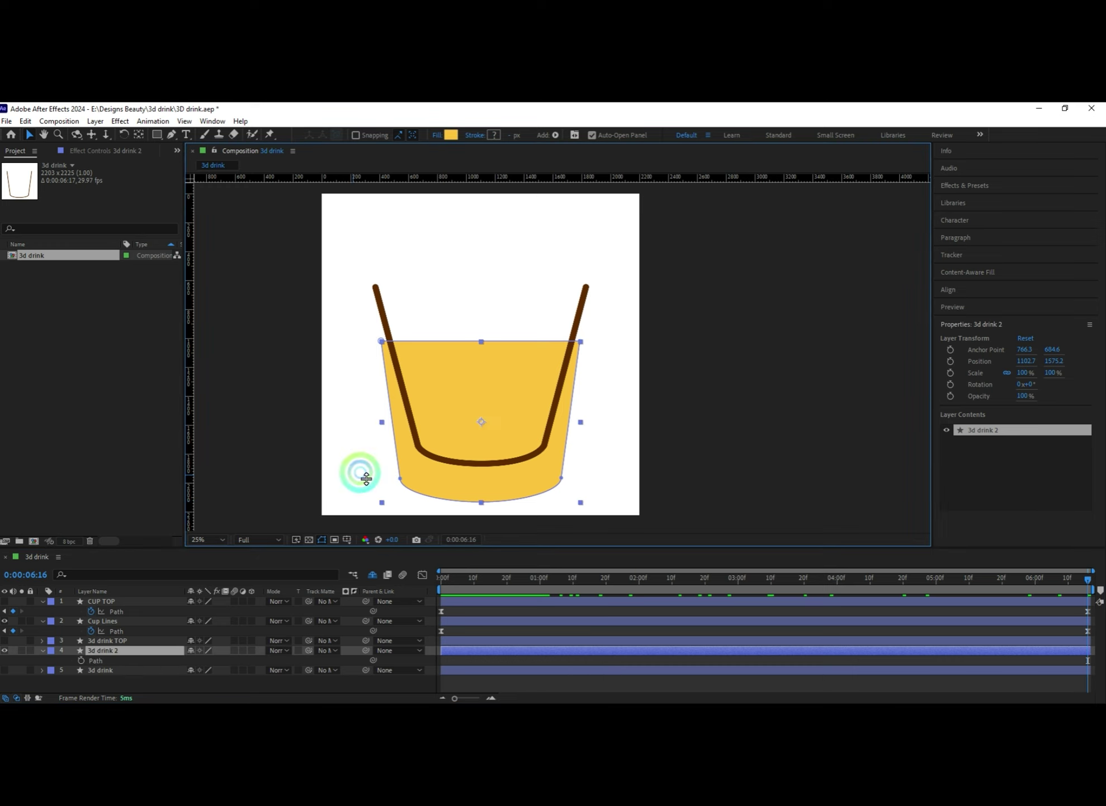
left_click(407, 477)
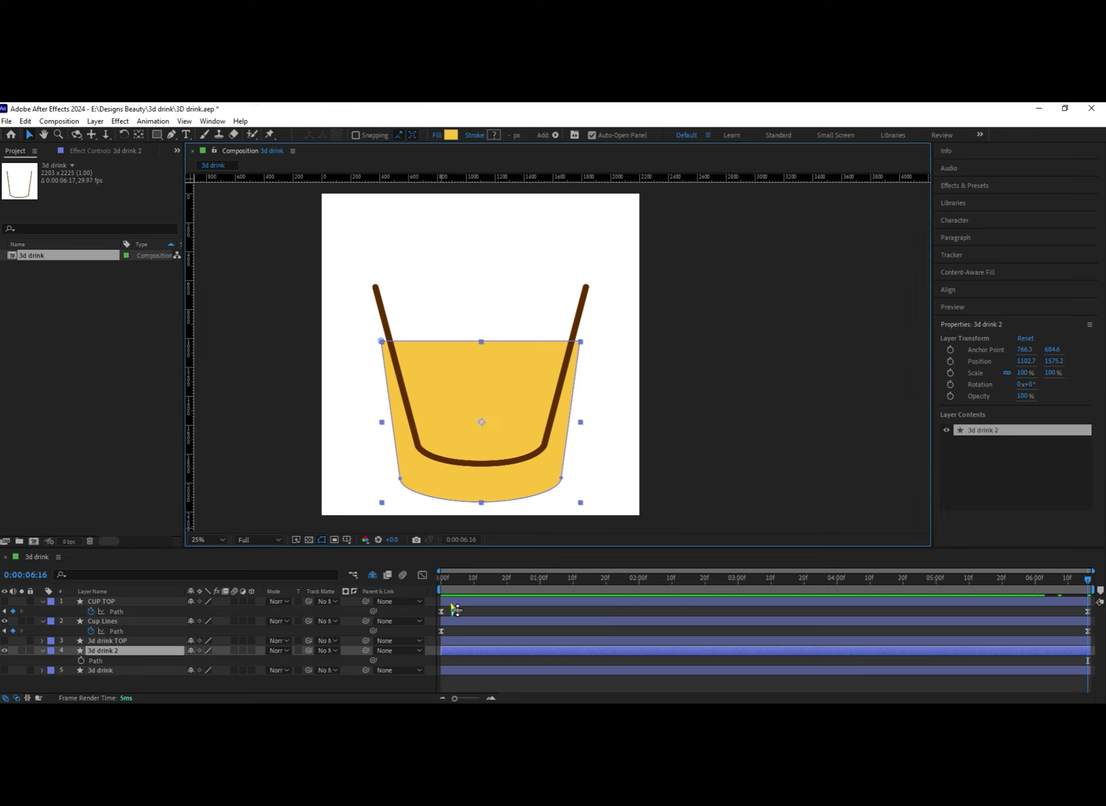
left_click_drag(463, 586, 427, 583)
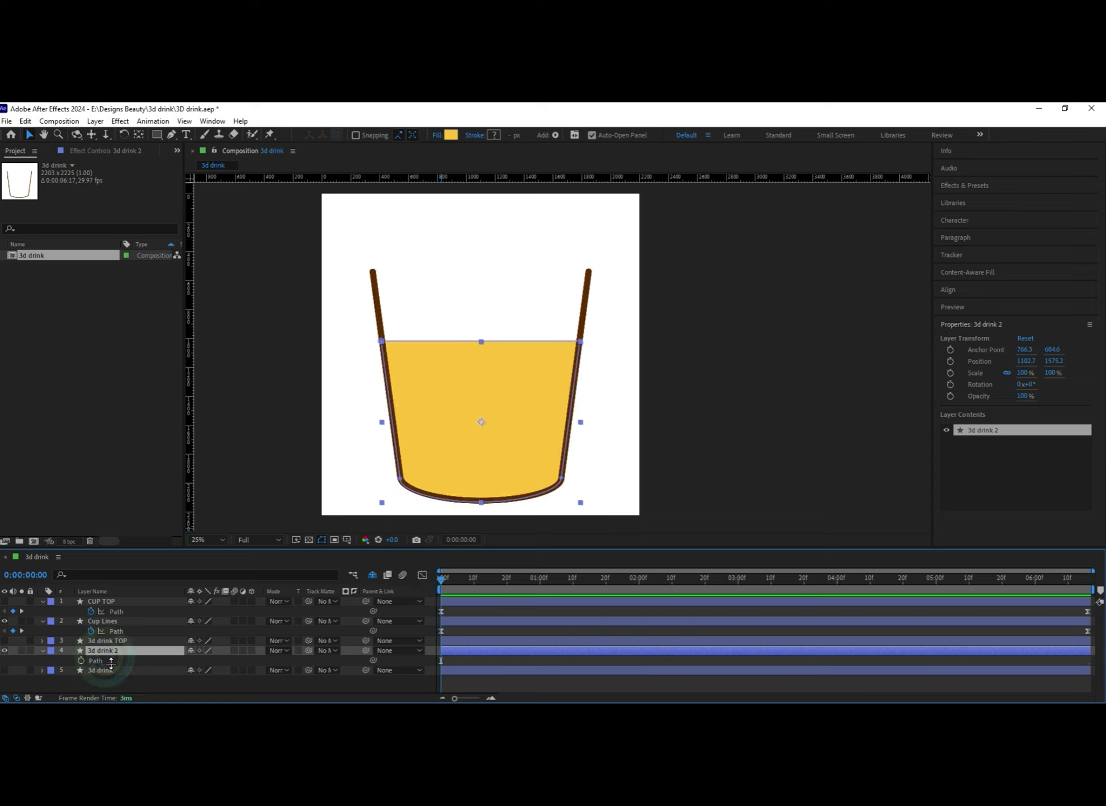
left_click(82, 661)
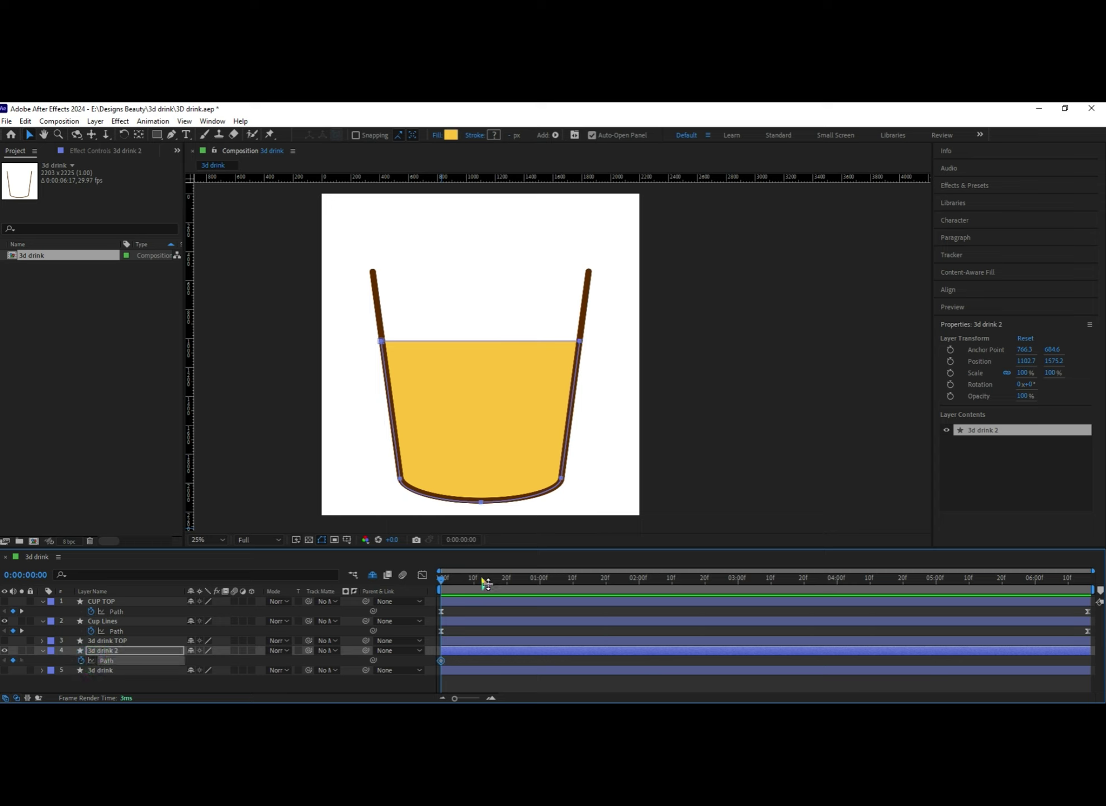
At 0:00:06:16, transform the 3d drink 2 path to raise its base to the cup's bottom, narrow it and lift its top edge
left_click_drag(486, 583, 1099, 590)
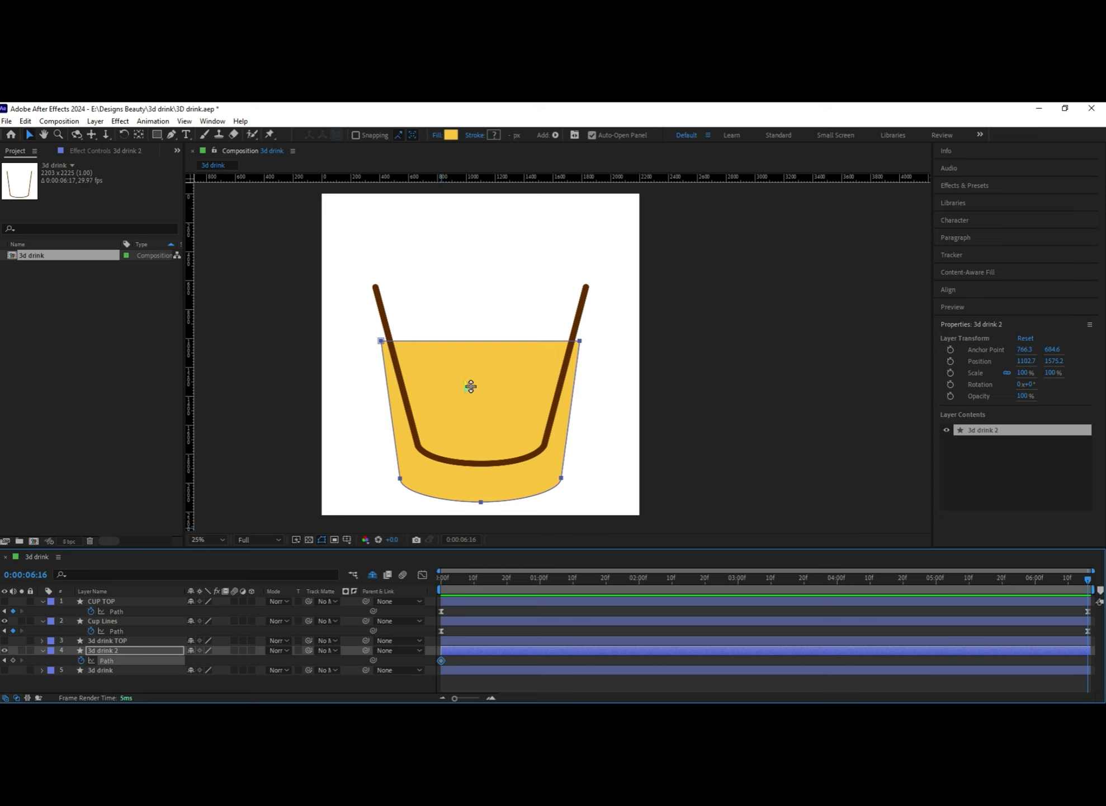
left_click(483, 492)
double_click(469, 504)
left_click(682, 437)
left_click(560, 503)
left_click(392, 550)
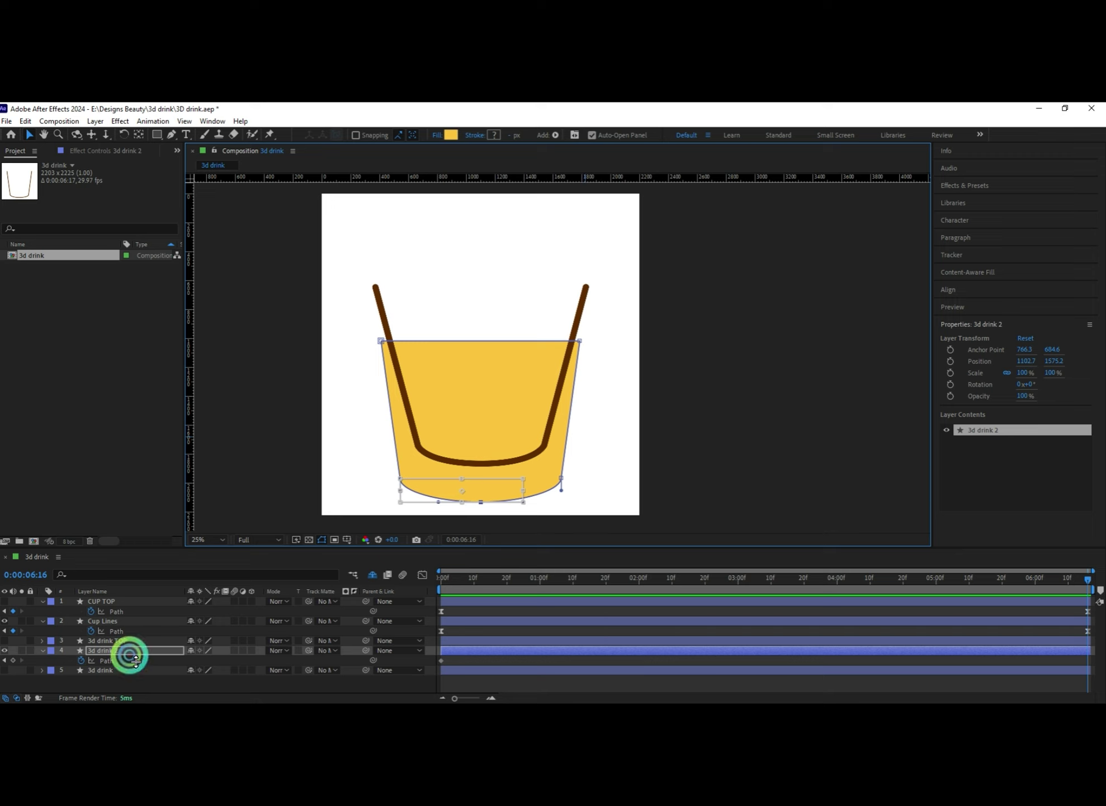
left_click(415, 479)
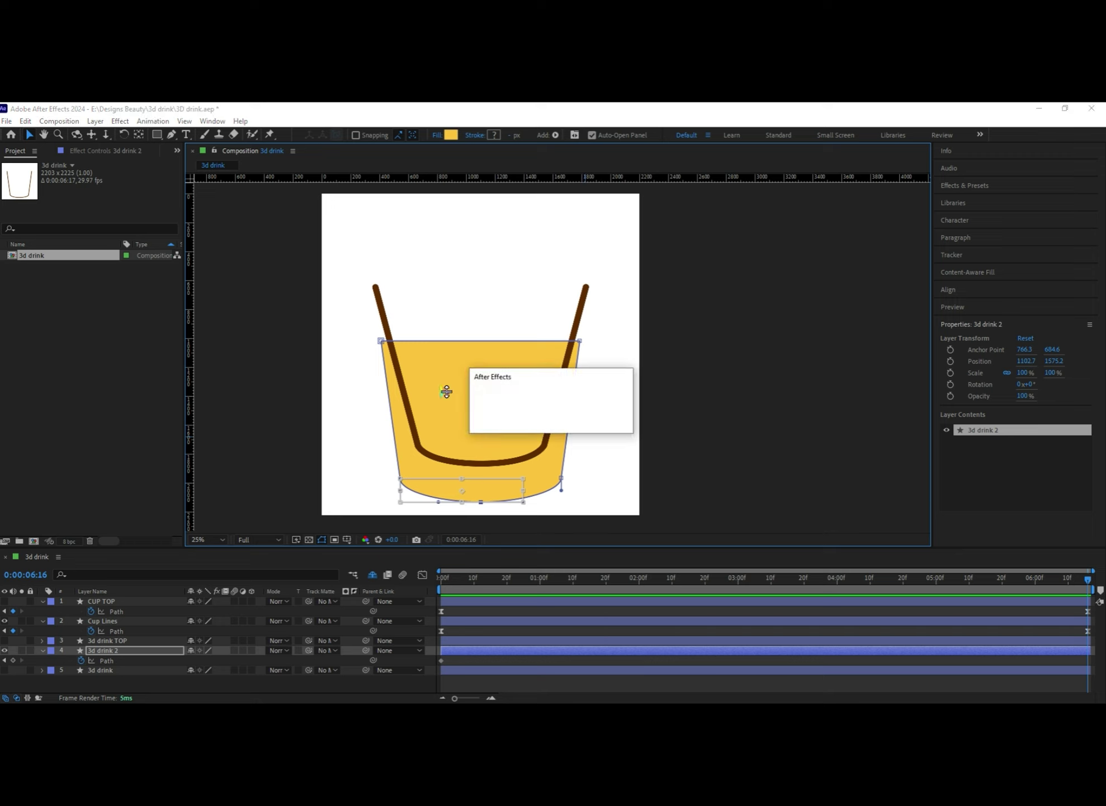
double_click(489, 485)
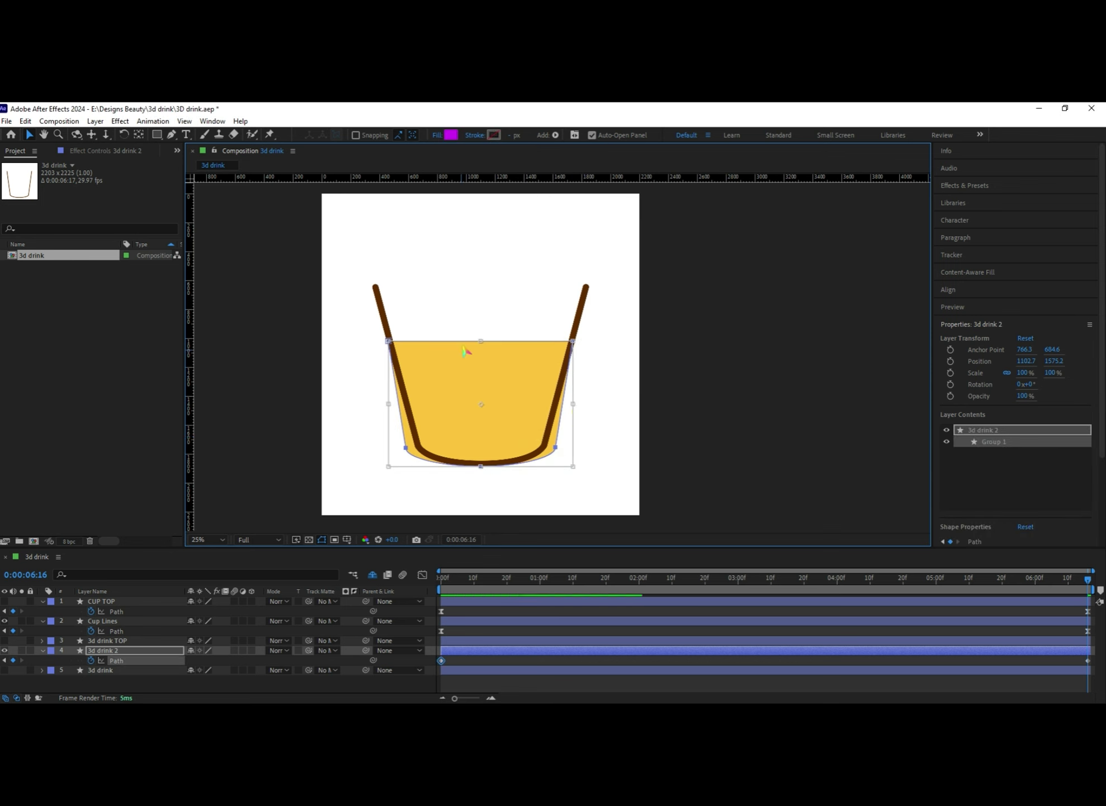
left_click_drag(581, 381, 589, 381)
left_click_drag(489, 292, 481, 327)
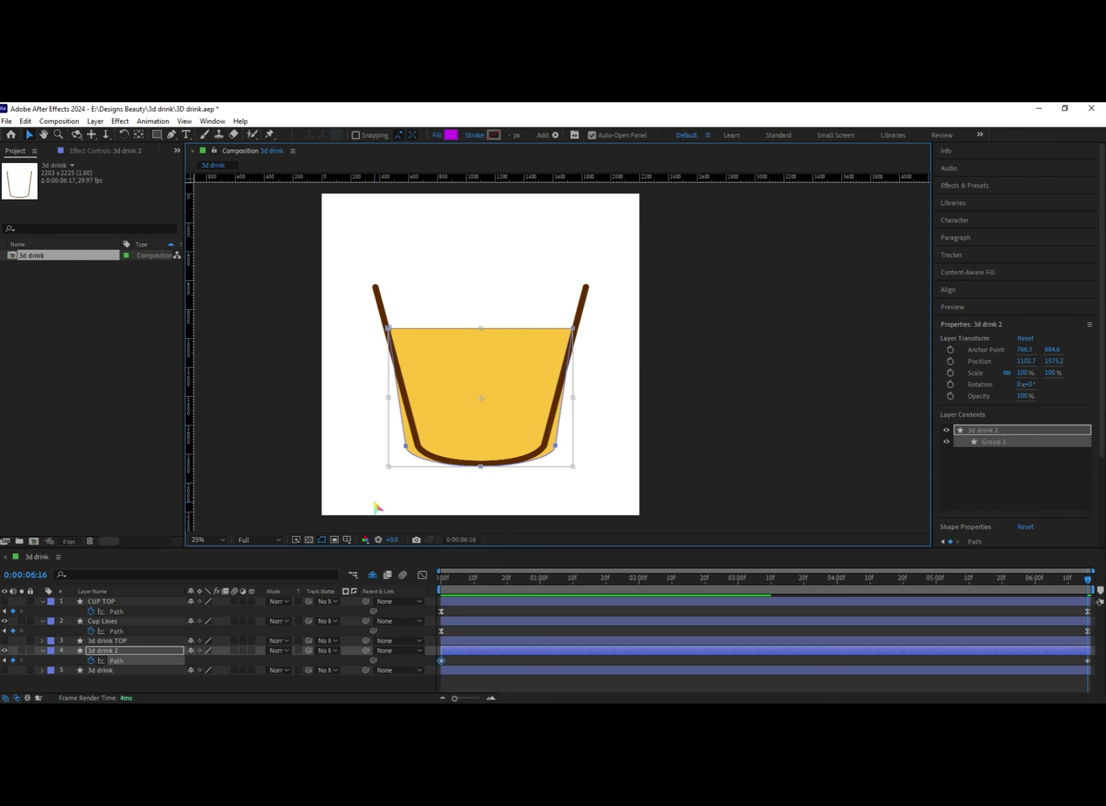
Adjust the corner points of the 3d drink 2 path so its sides and base follow the cup outline
left_click(94, 648)
left_click(414, 448)
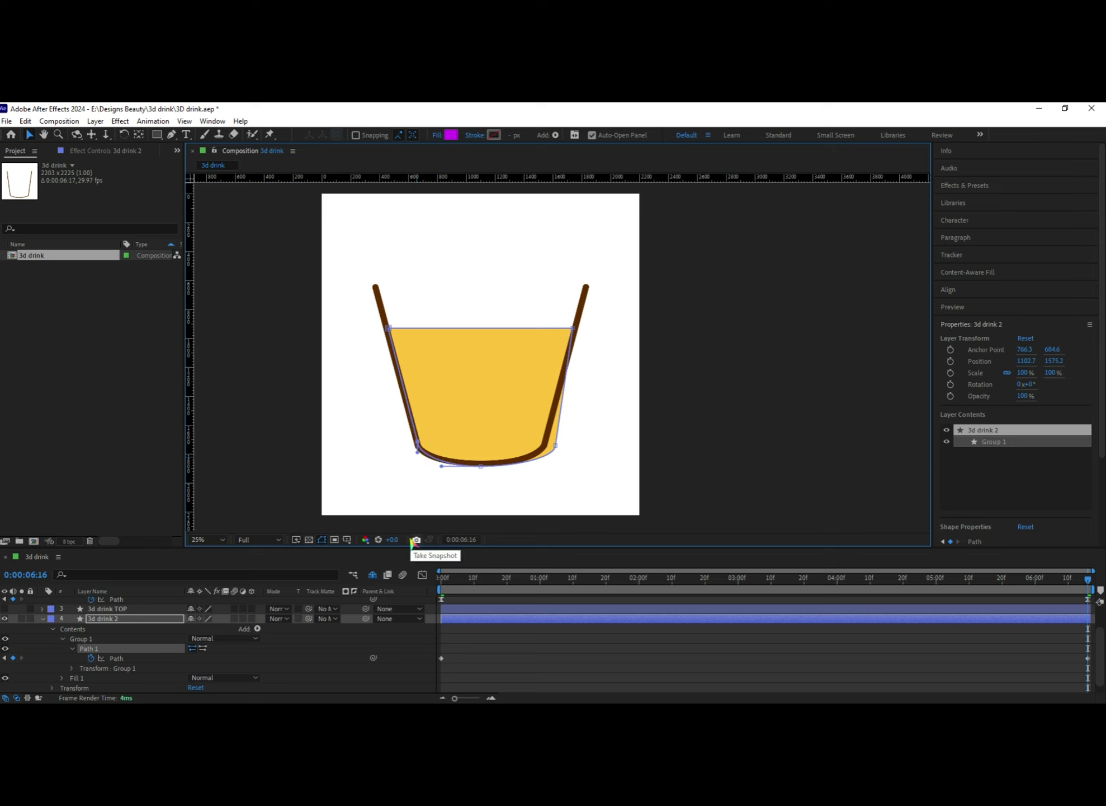
left_click_drag(555, 448, 544, 454)
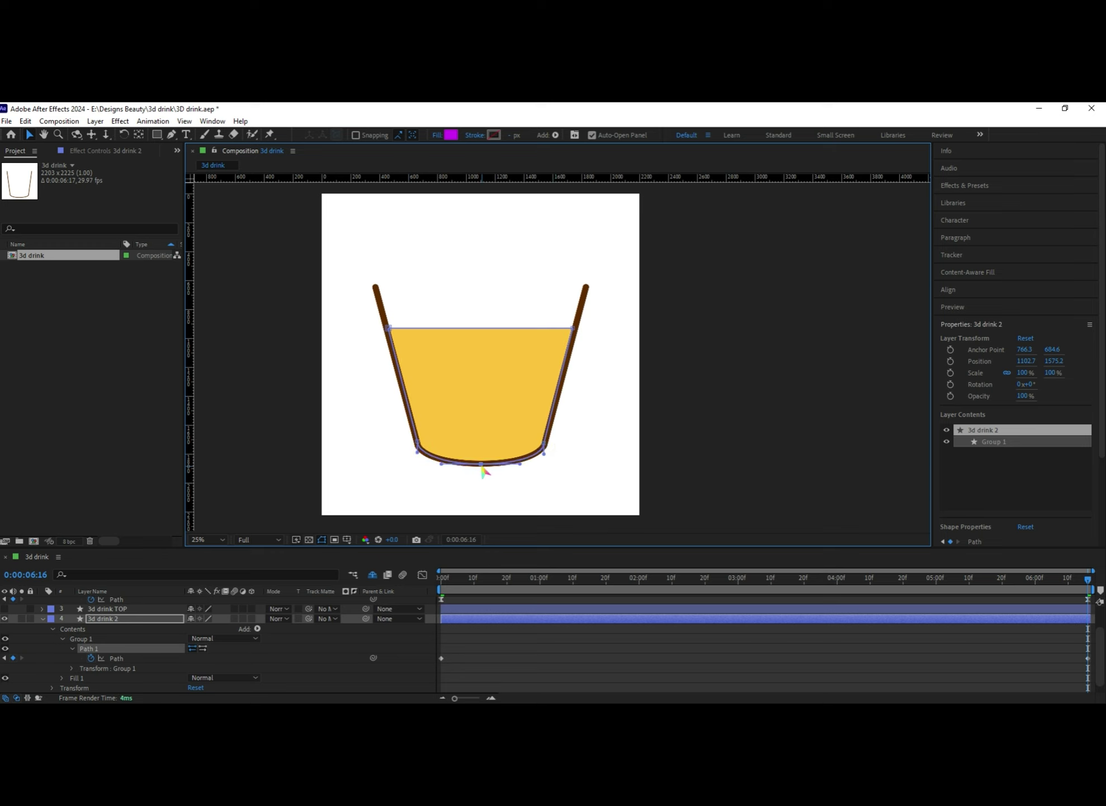
left_click(691, 531)
left_click(388, 327)
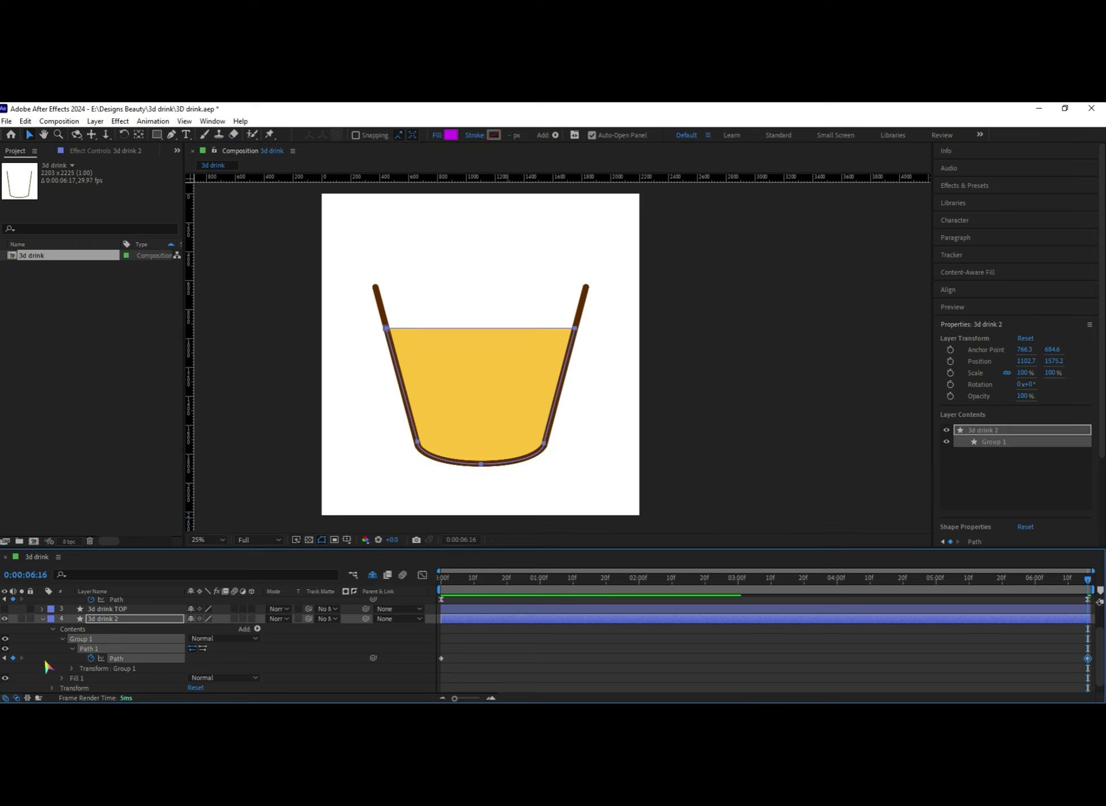
Apply Easy Ease to the 3d drink 2 Path keyframes and collapse the layer's properties
left_click(166, 657)
key("F9")
left_click(43, 619)
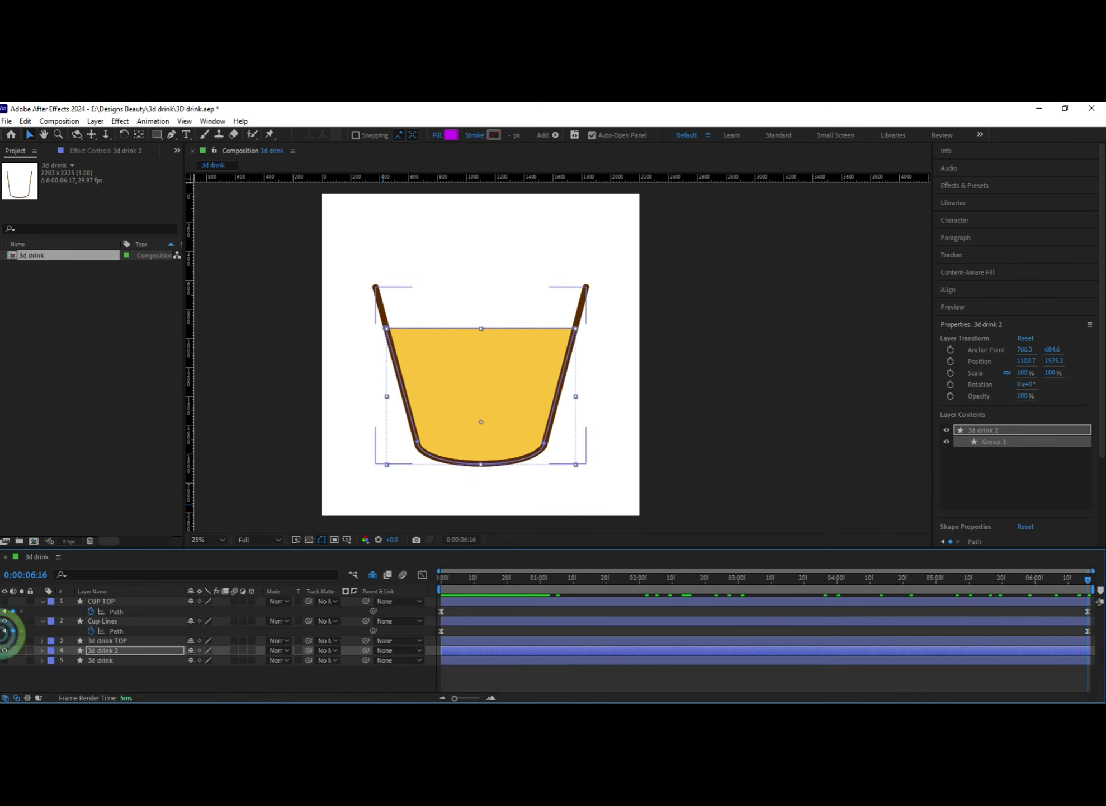
Show the original 3d drink layer as a guide and raise the top edge of 3d drink 2 to its level
left_click(5, 659)
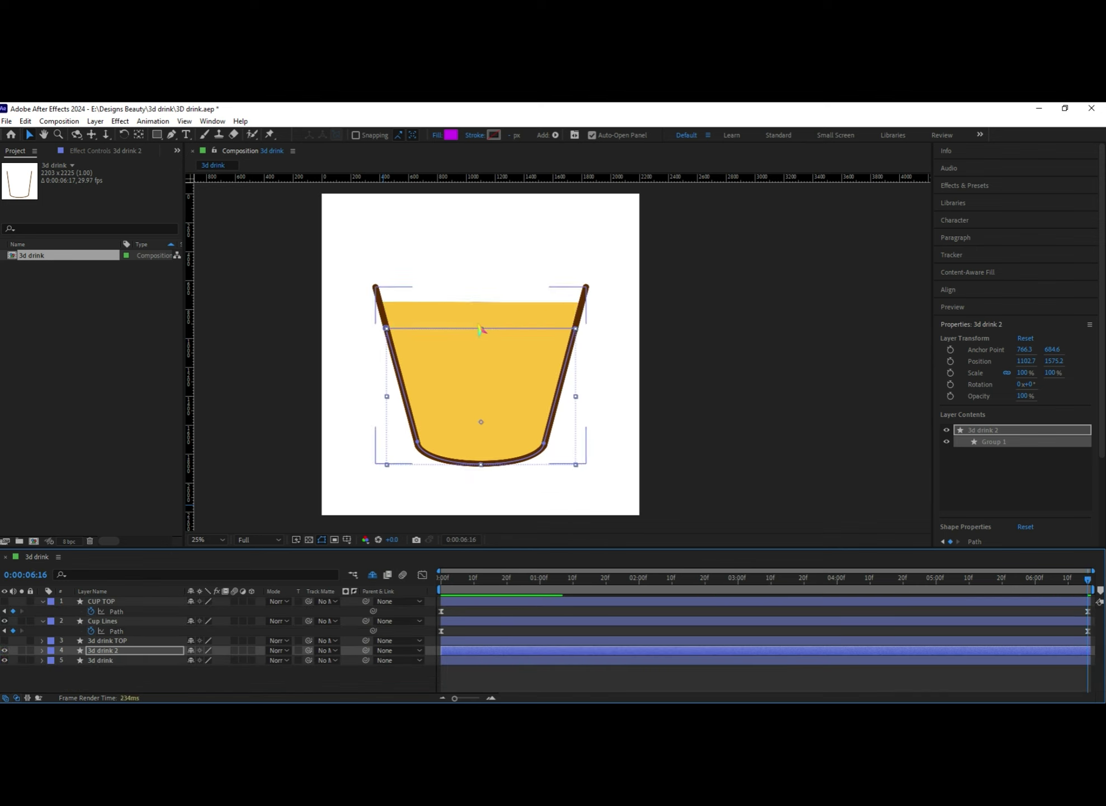
left_click(47, 676)
left_click(480, 391)
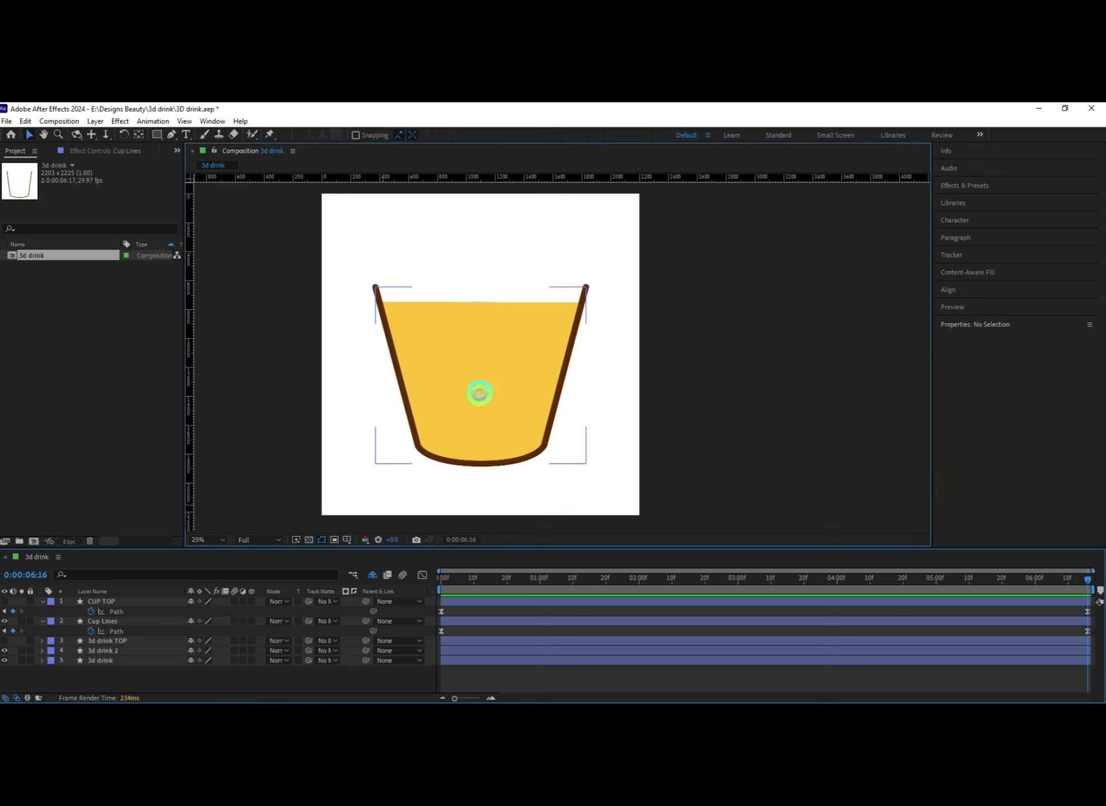
left_click(399, 357)
left_click(490, 339)
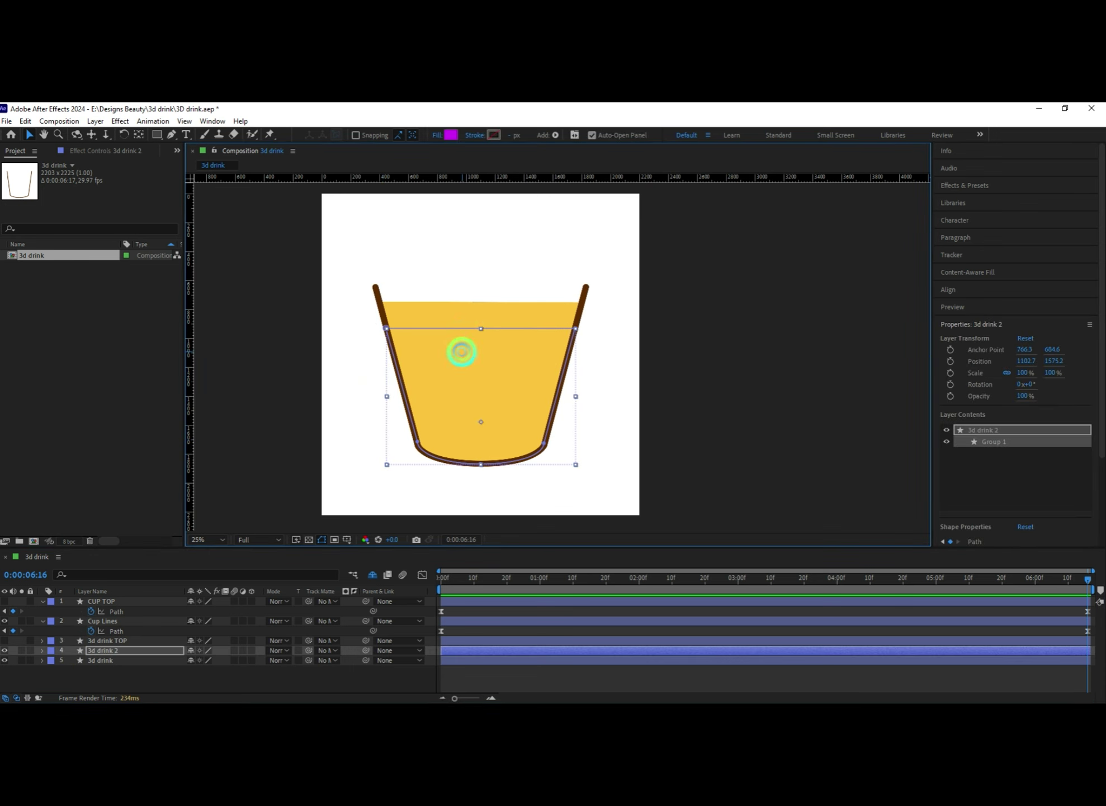
left_click_drag(482, 328, 481, 302)
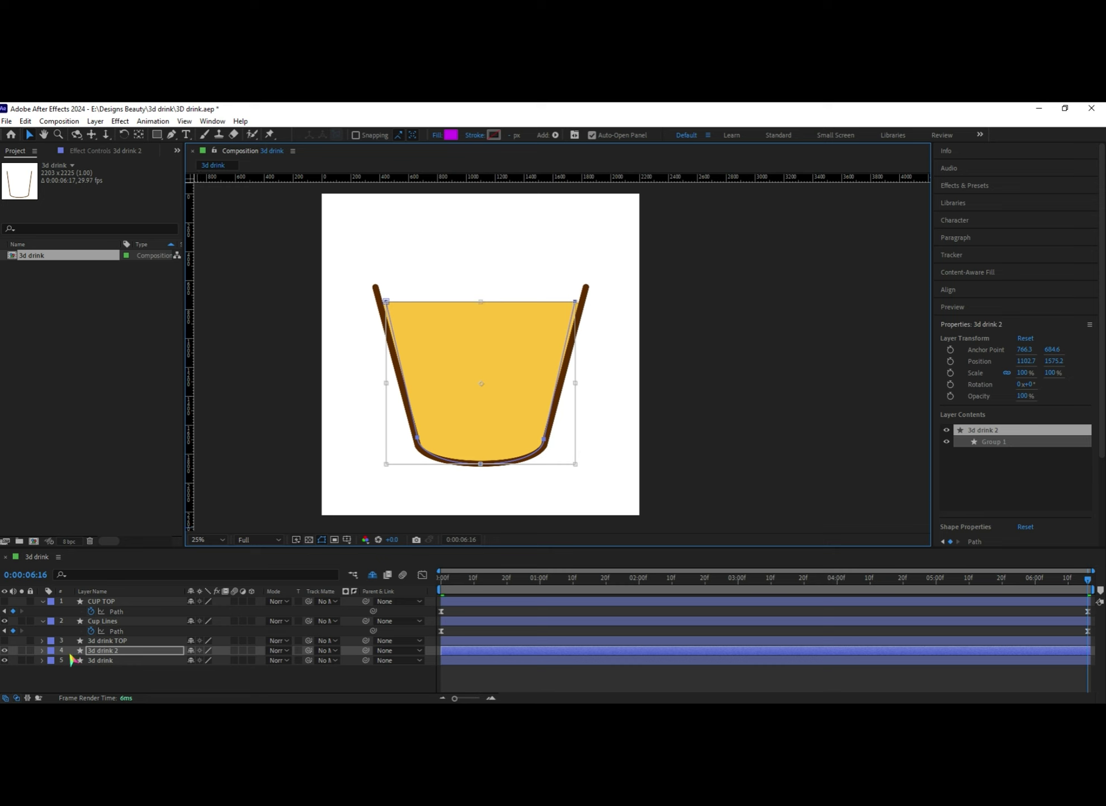
Move the top corner points of the 3d drink 2 path outward to meet the cup's sides
left_click(40, 650)
left_click(66, 653)
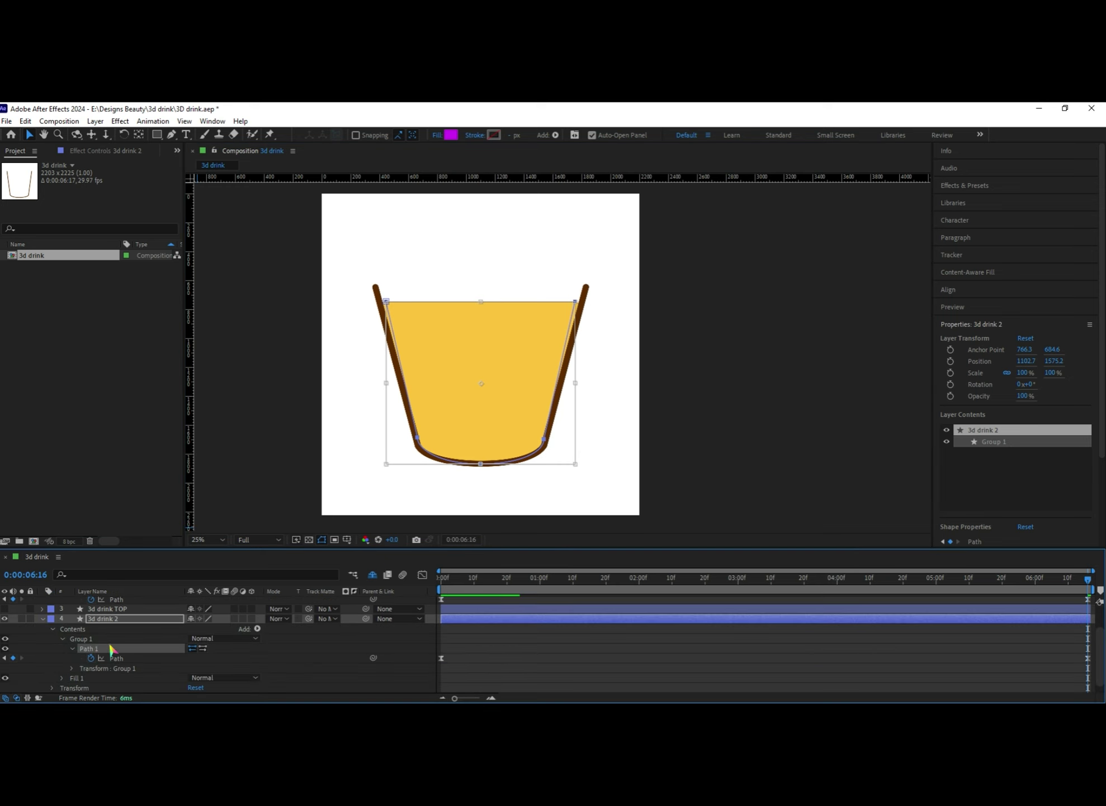
left_click(118, 677)
left_click_drag(383, 348, 387, 361)
left_click_drag(576, 302, 582, 302)
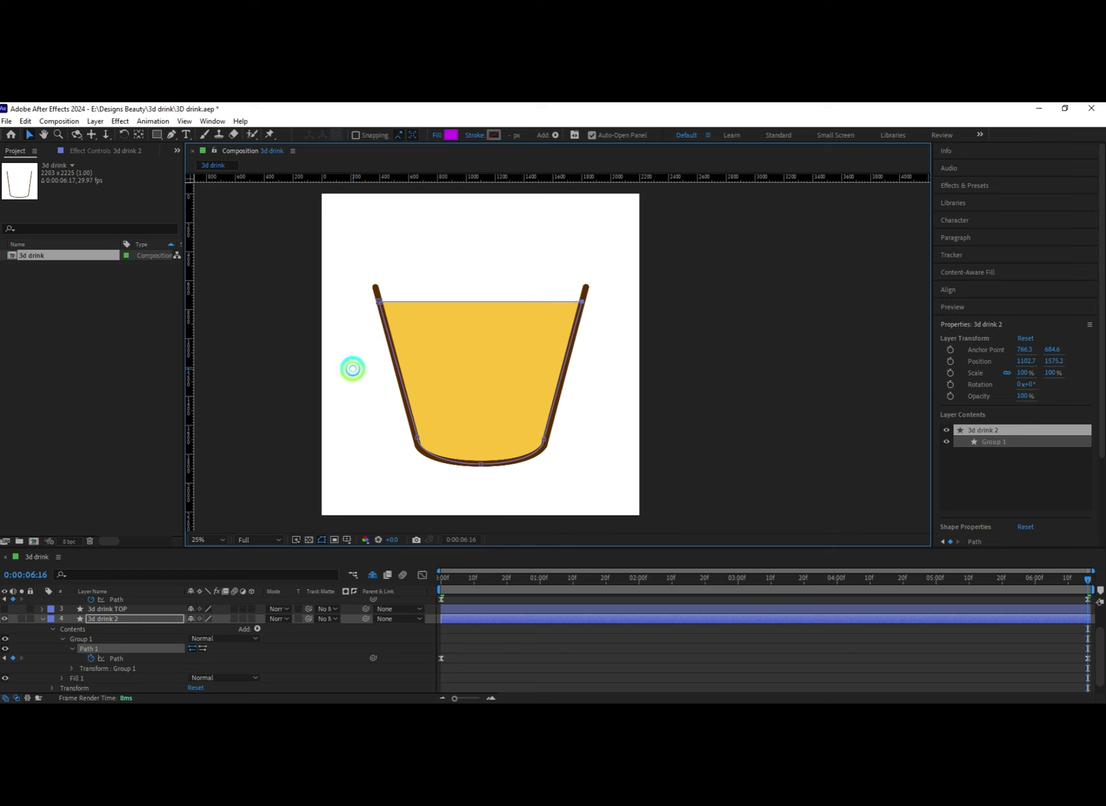
left_click(354, 374)
scroll(474, 314, "up", 2)
scroll(428, 362, "down", 2)
left_click(308, 400)
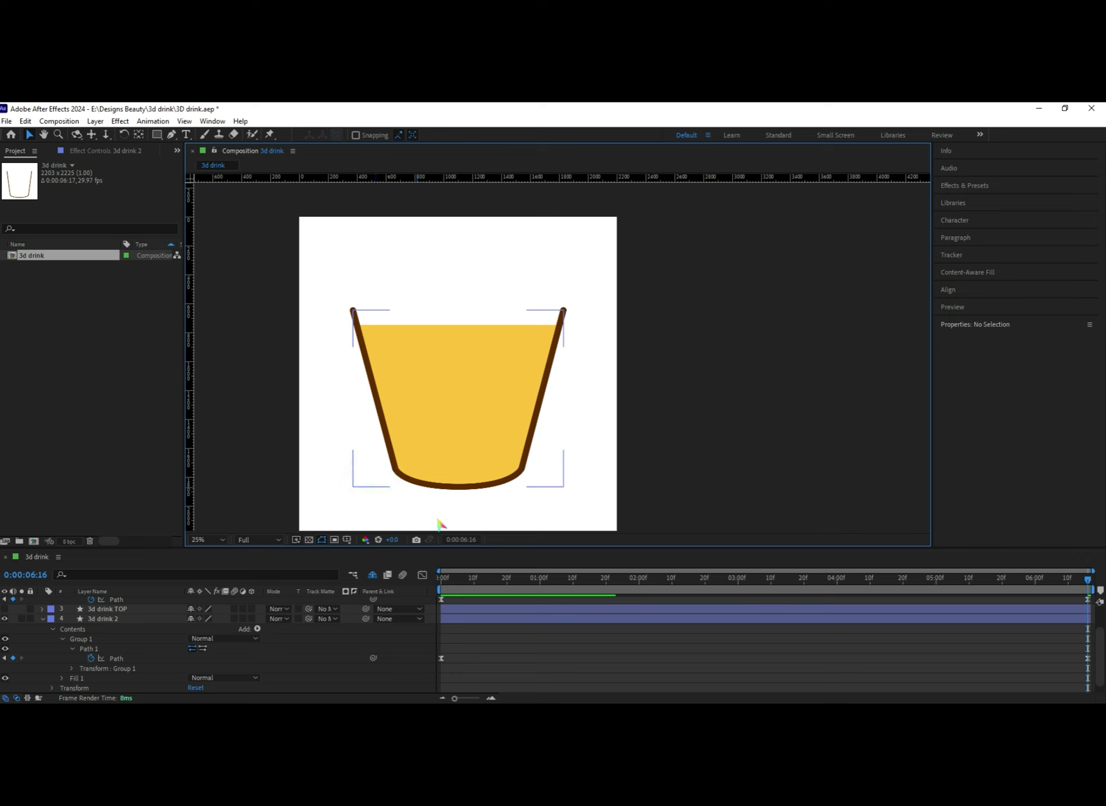
Collapse and delete the 3d drink 2 layer
key("space")
key("space")
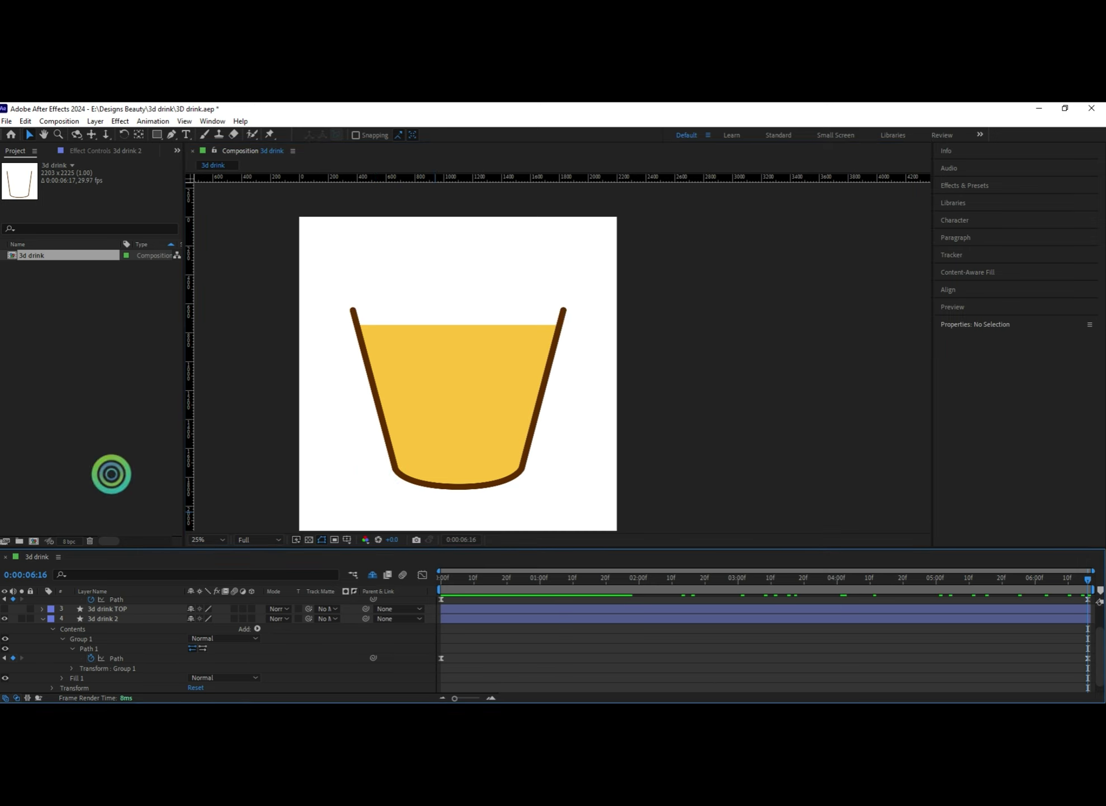
scroll(199, 615, "up", 2)
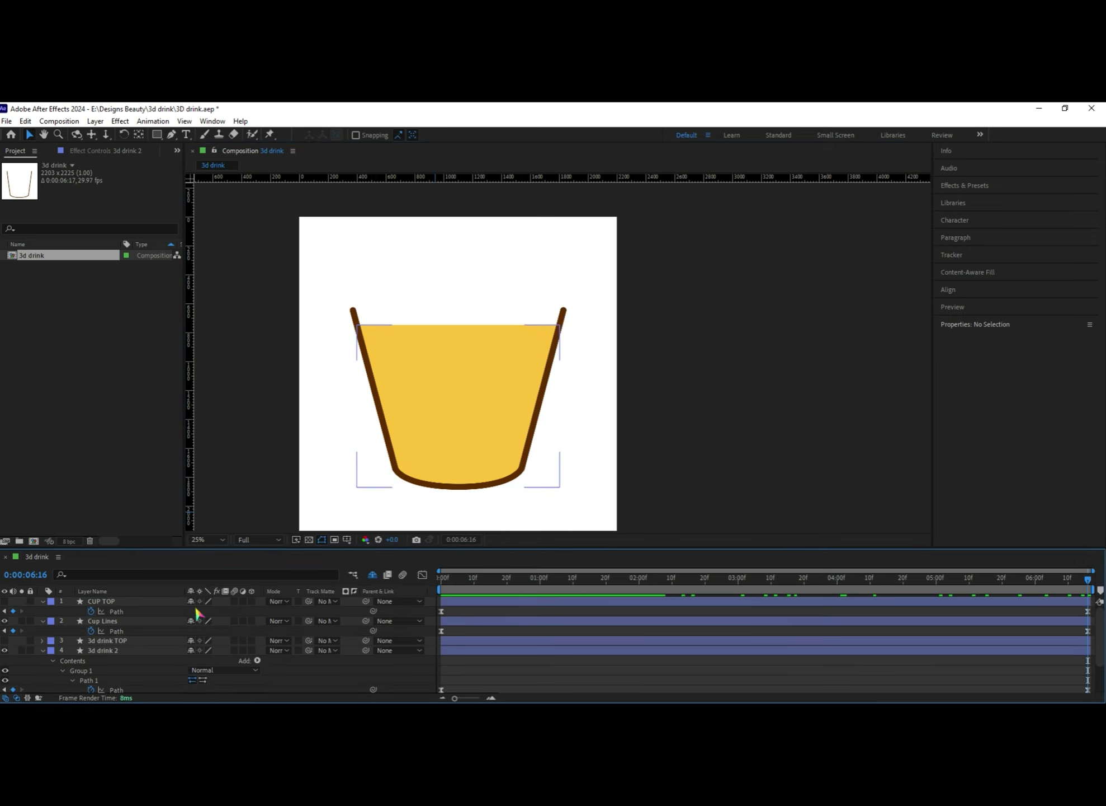
left_click(41, 650)
left_click(103, 650)
left_click(96, 687)
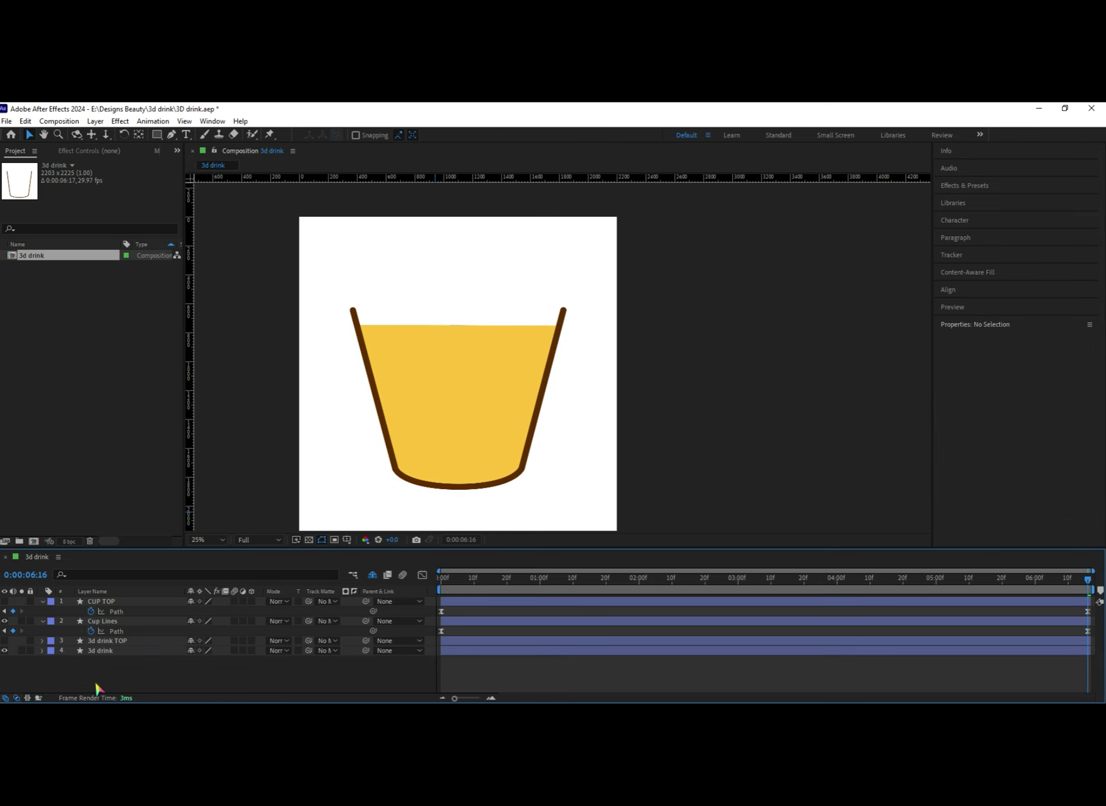
Isolate the 3d drink TOP layer by hiding 3d drink and Cup Lines, and return to the first frame
left_click(4, 650)
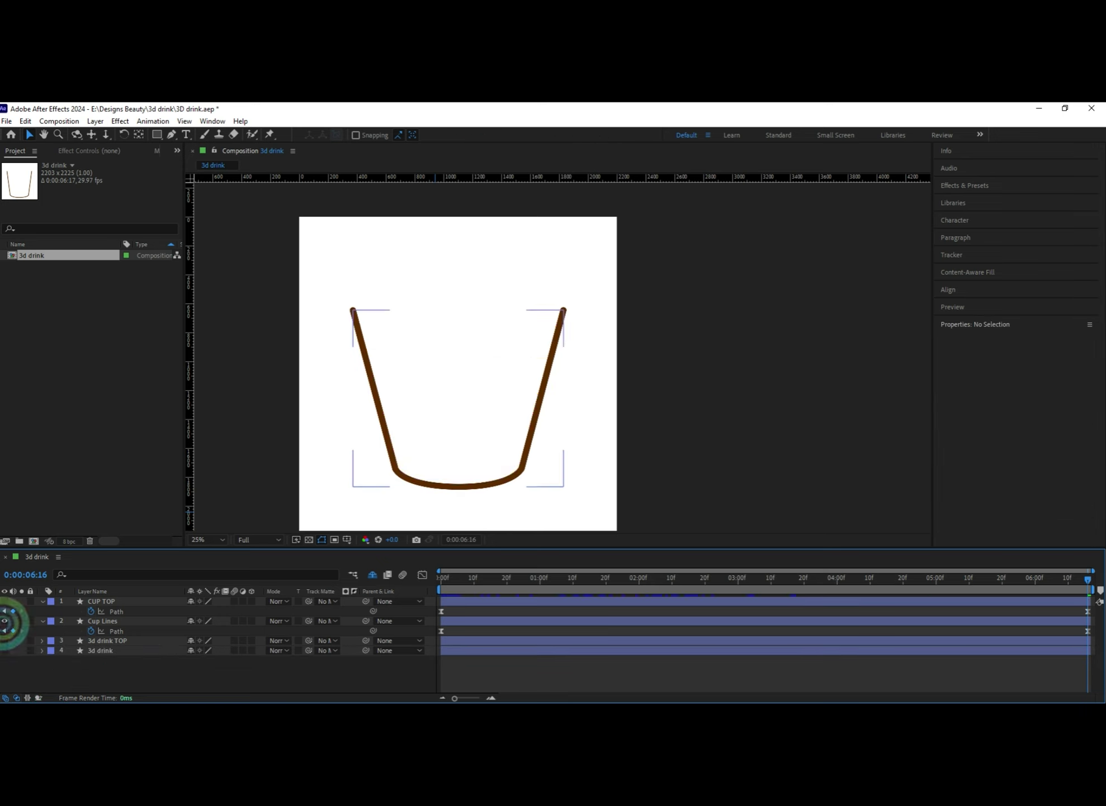
left_click(5, 621)
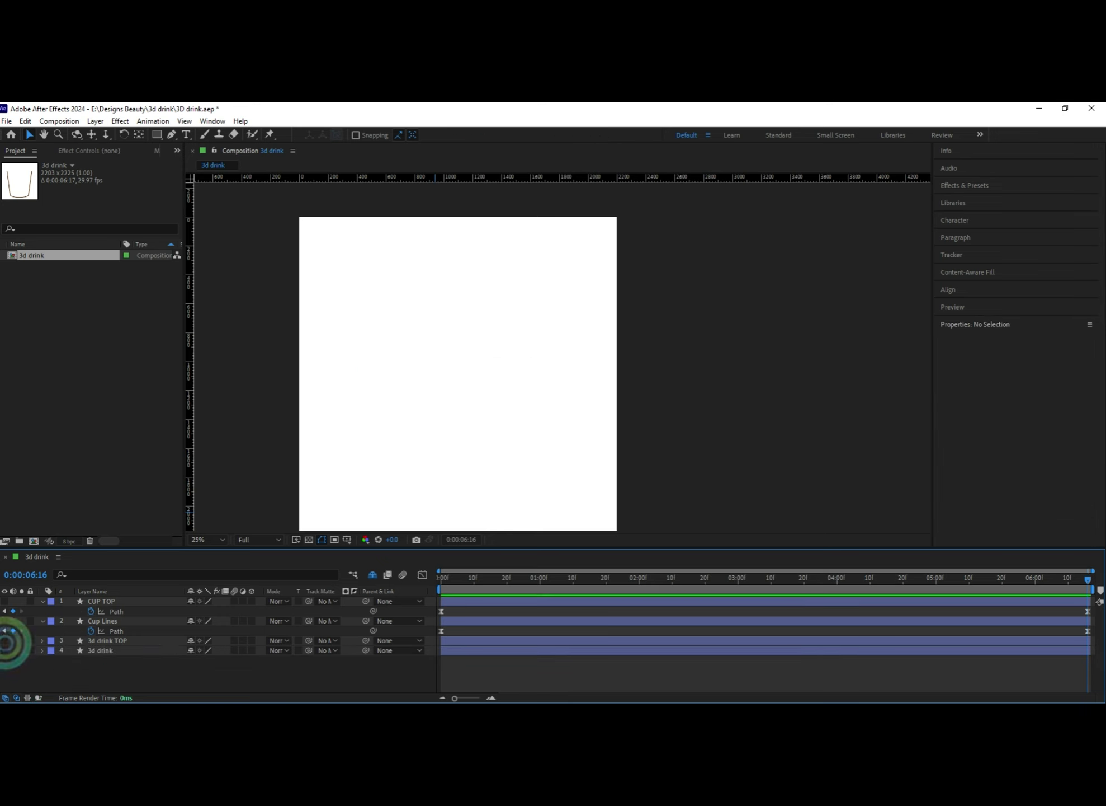
left_click(4, 640)
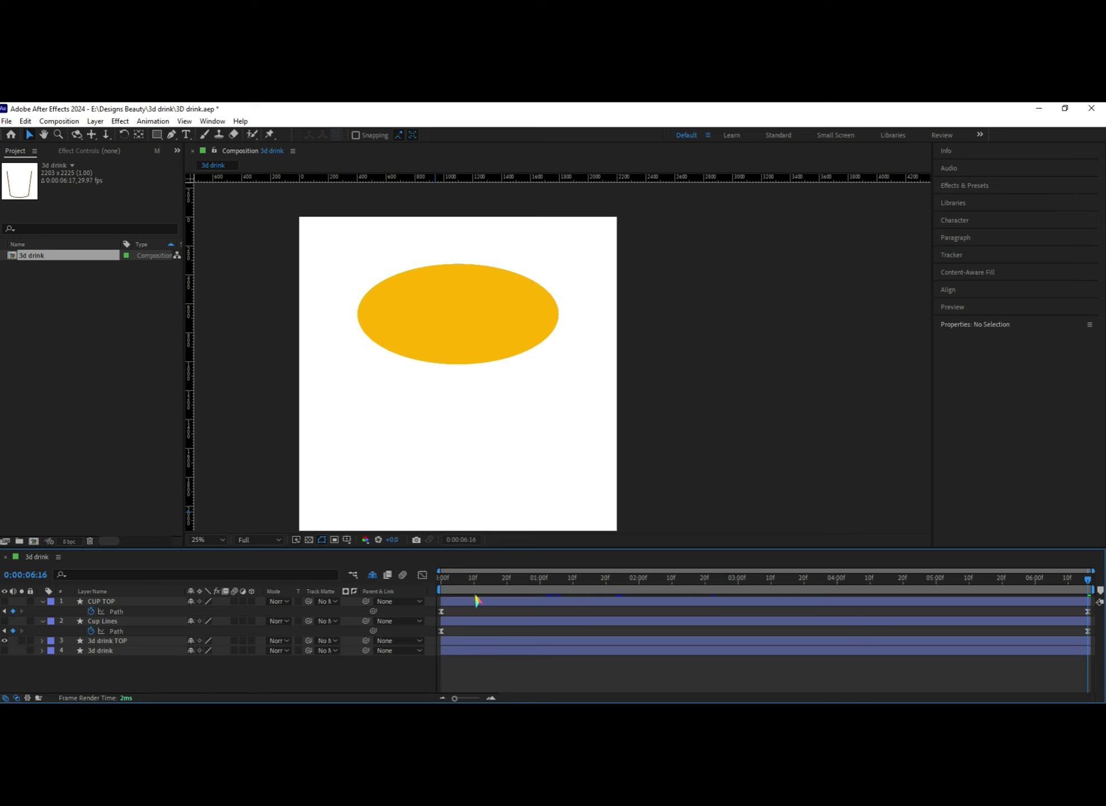
left_click_drag(456, 577, 427, 573)
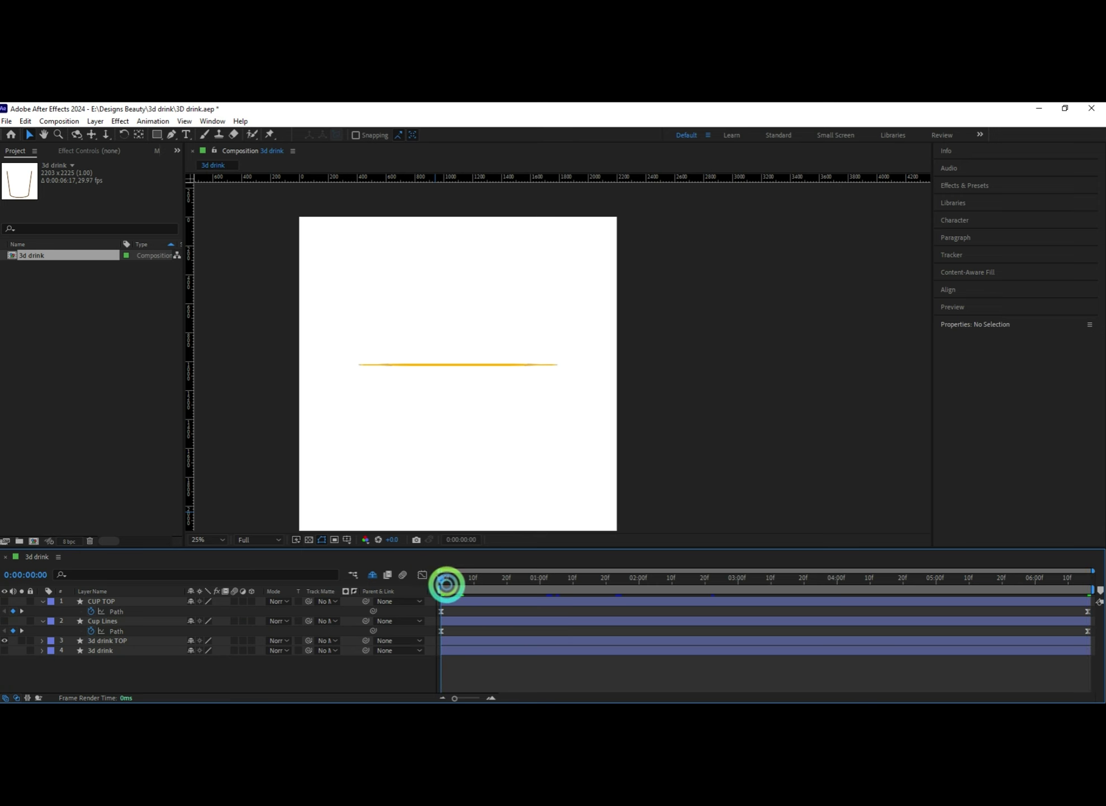
Expand the 3d drink TOP layer down to Ellipse Path 1 and examine its Size and Position keyframes
left_click(101, 641)
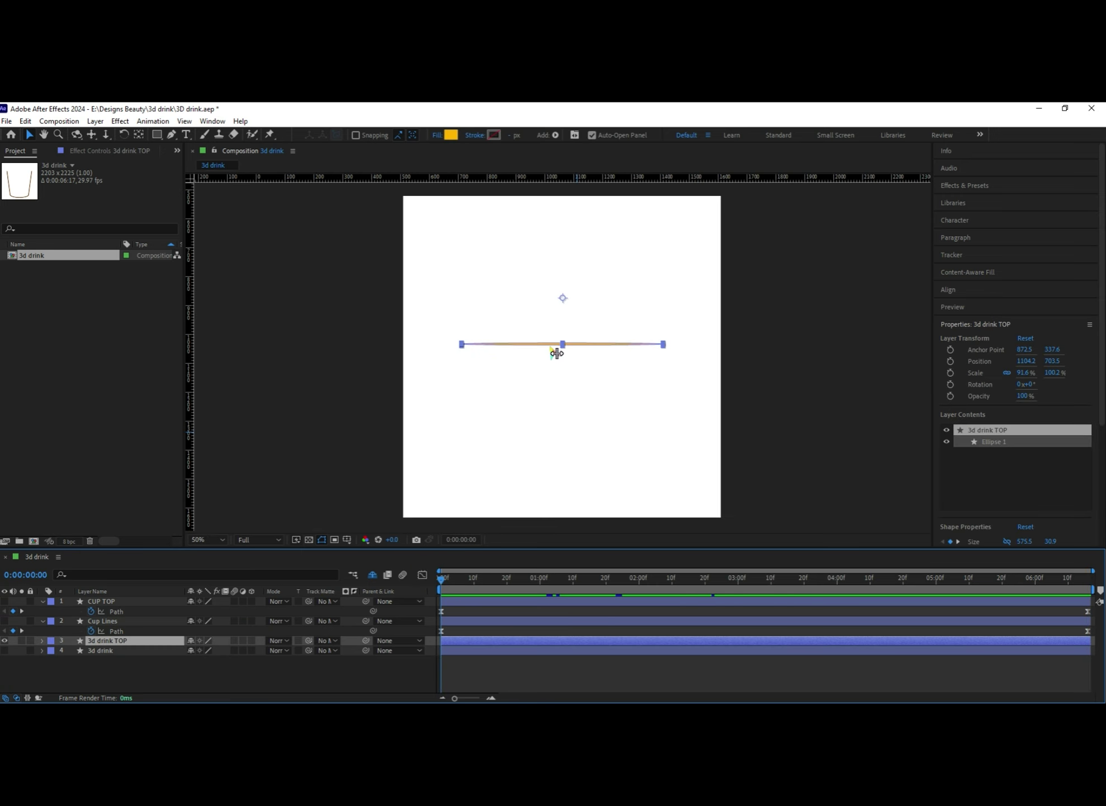
scroll(558, 350, "up", 4)
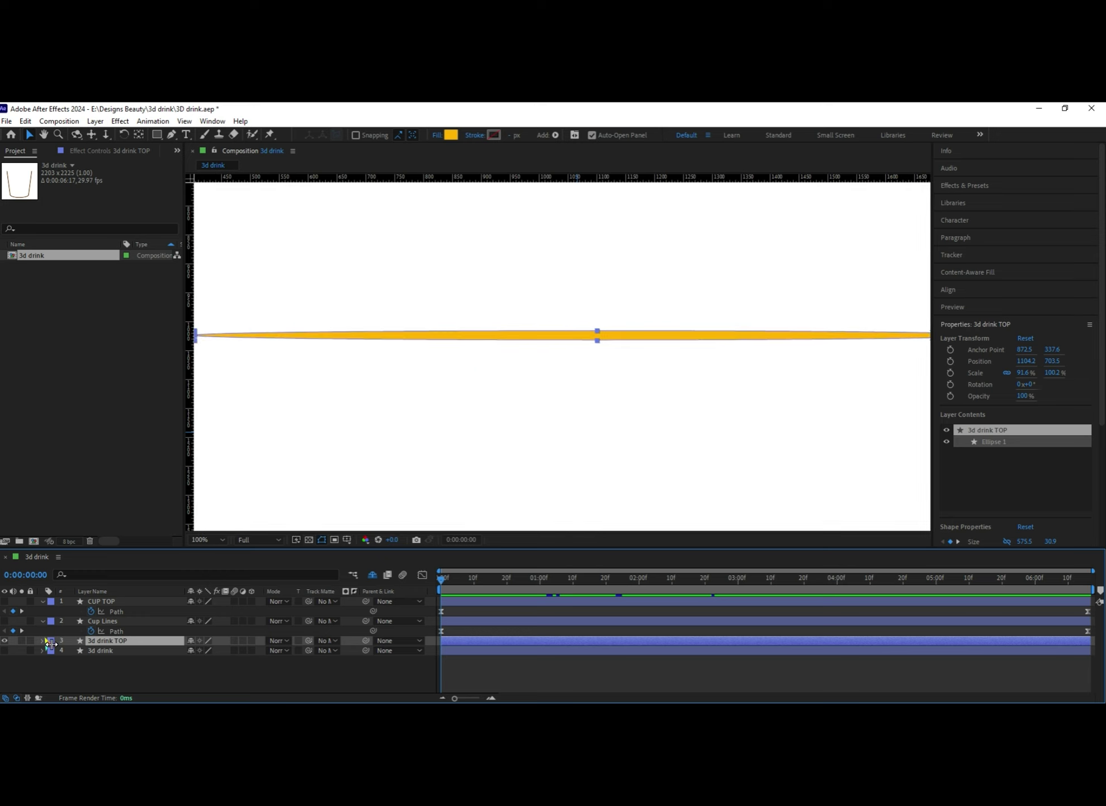
key("u")
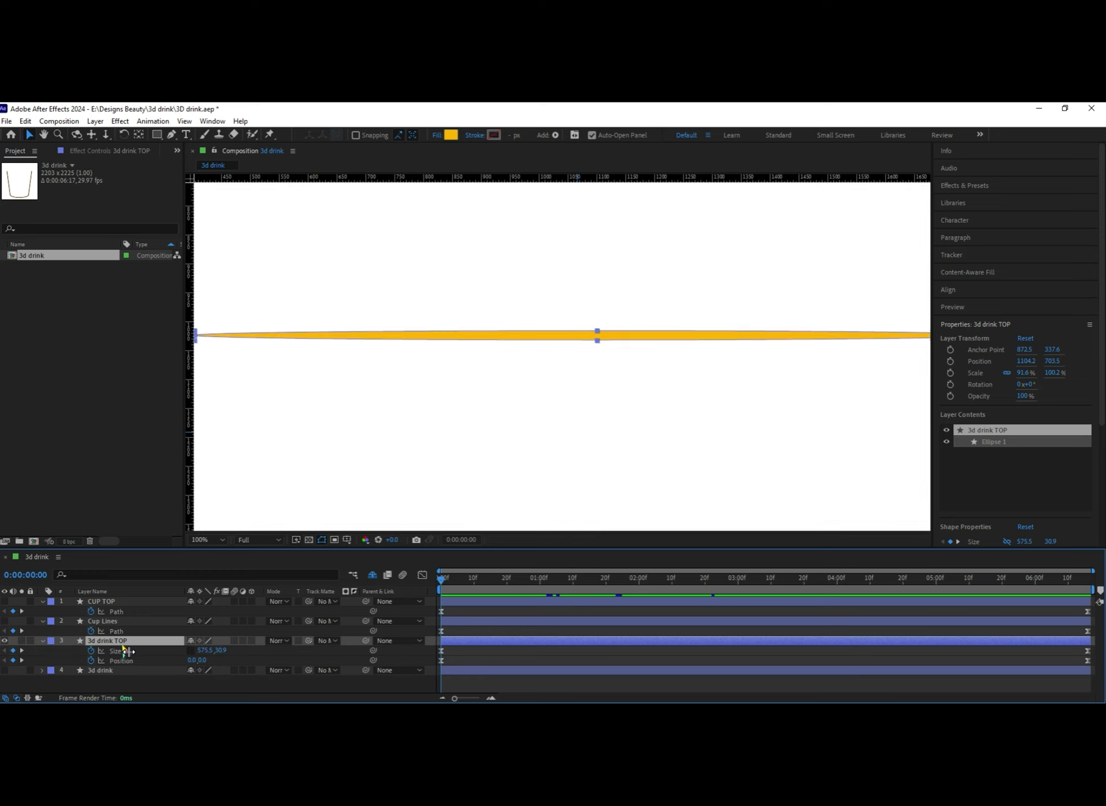
left_click(42, 640)
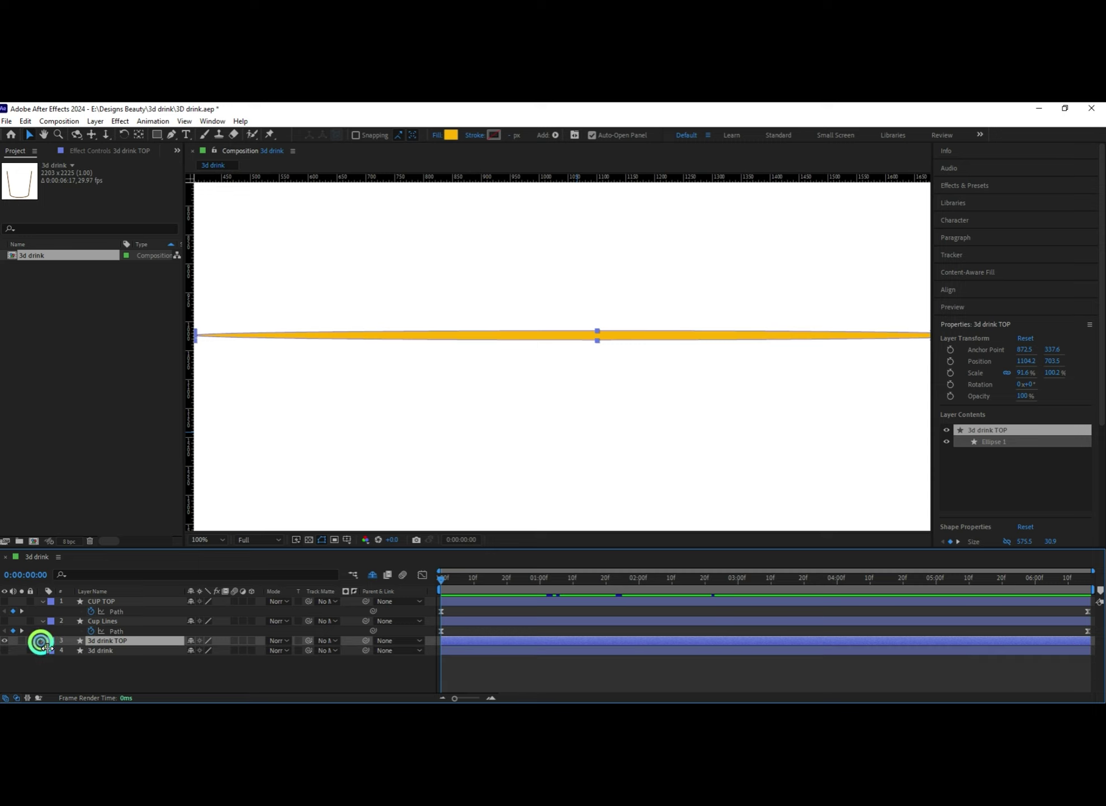
left_click(98, 628)
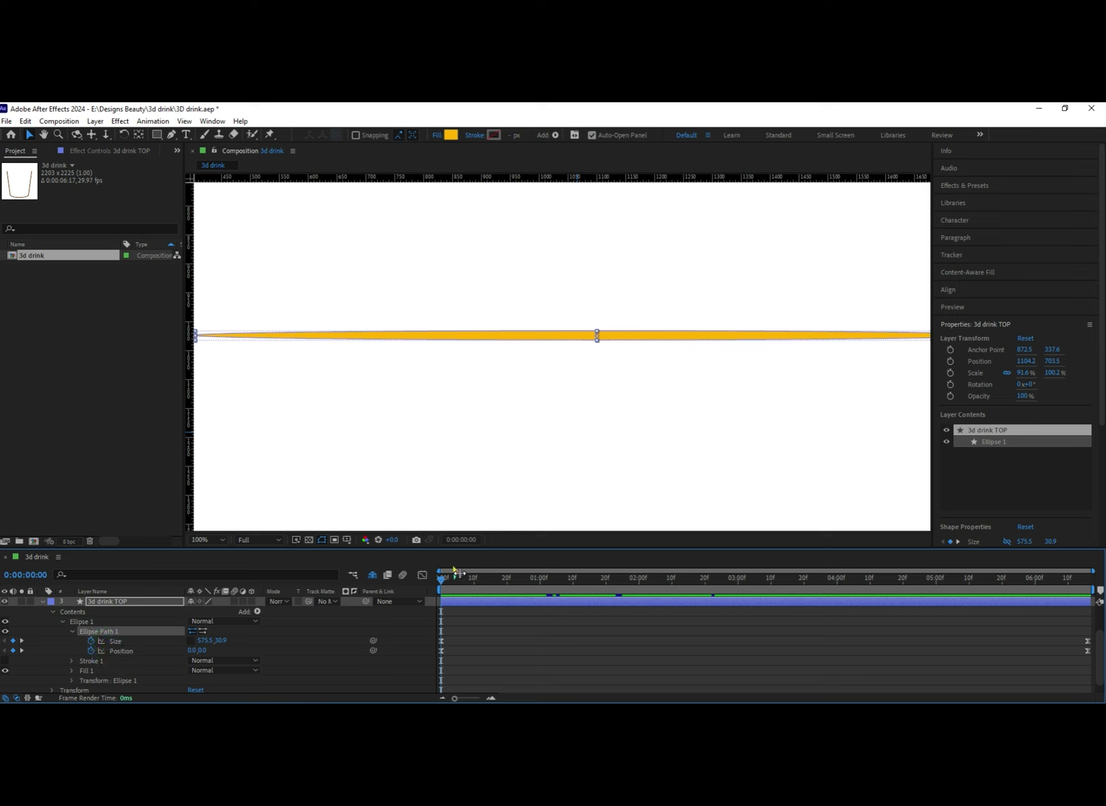
scroll(424, 444, "down", 2)
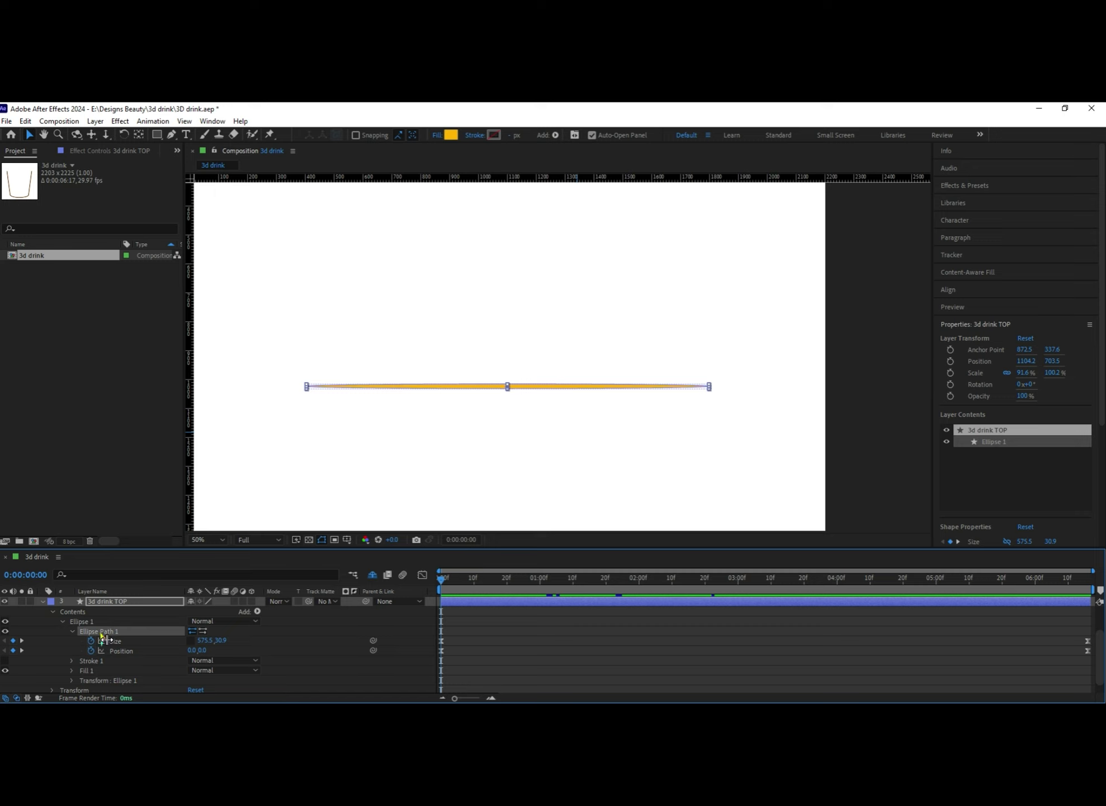
Show only the keyframed properties of 3d drink TOP and scrub through the timeline to review how the ellipse opens
left_click(123, 598)
key("u")
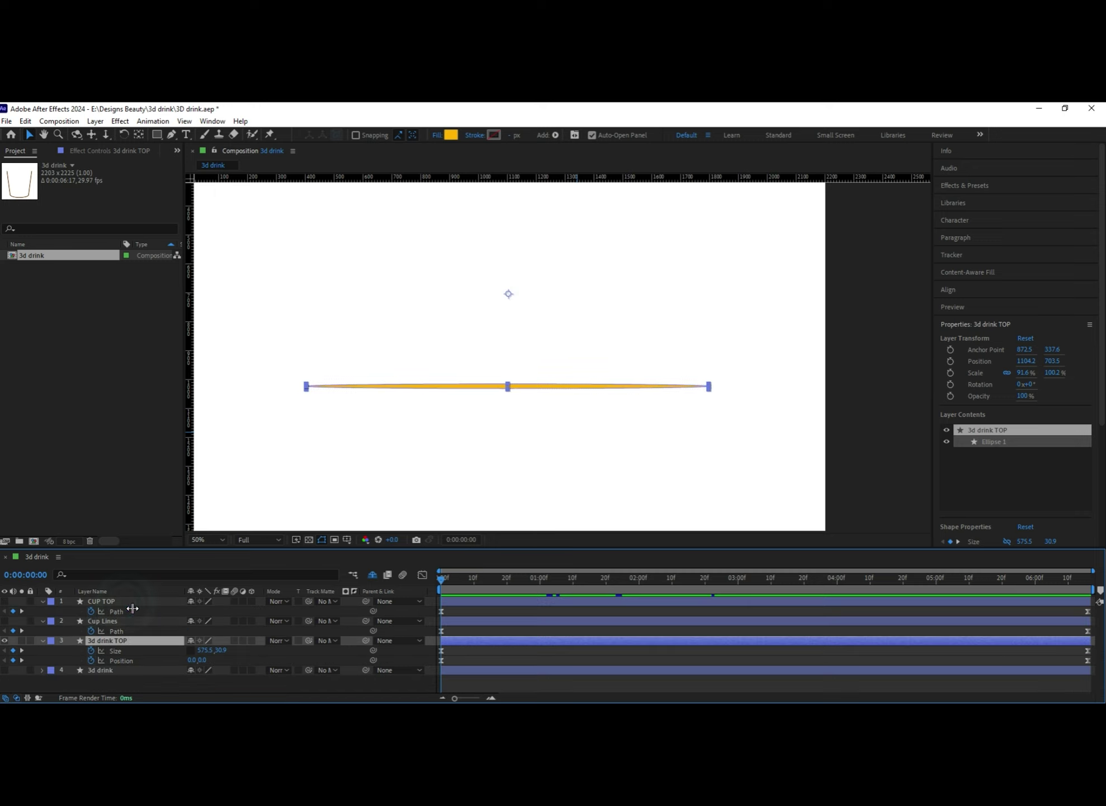
left_click(120, 650)
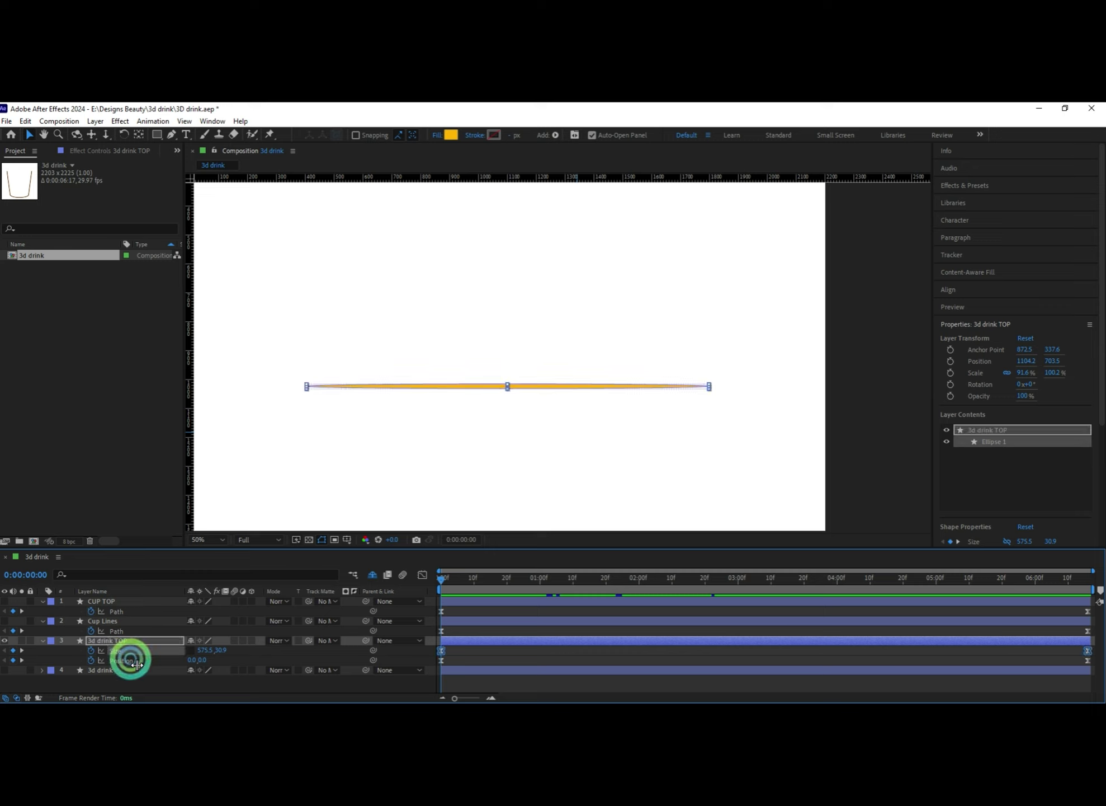
left_click(130, 660)
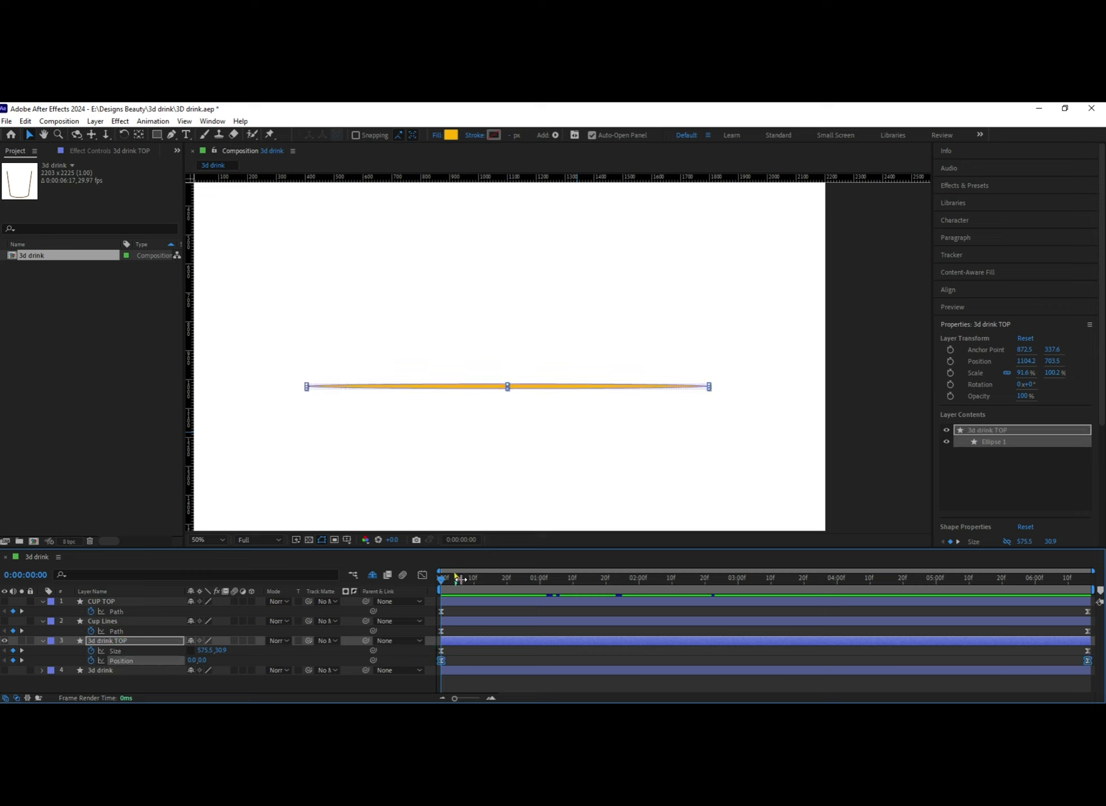
left_click_drag(484, 580, 768, 597)
left_click_drag(694, 598, 1063, 615)
left_click(272, 652)
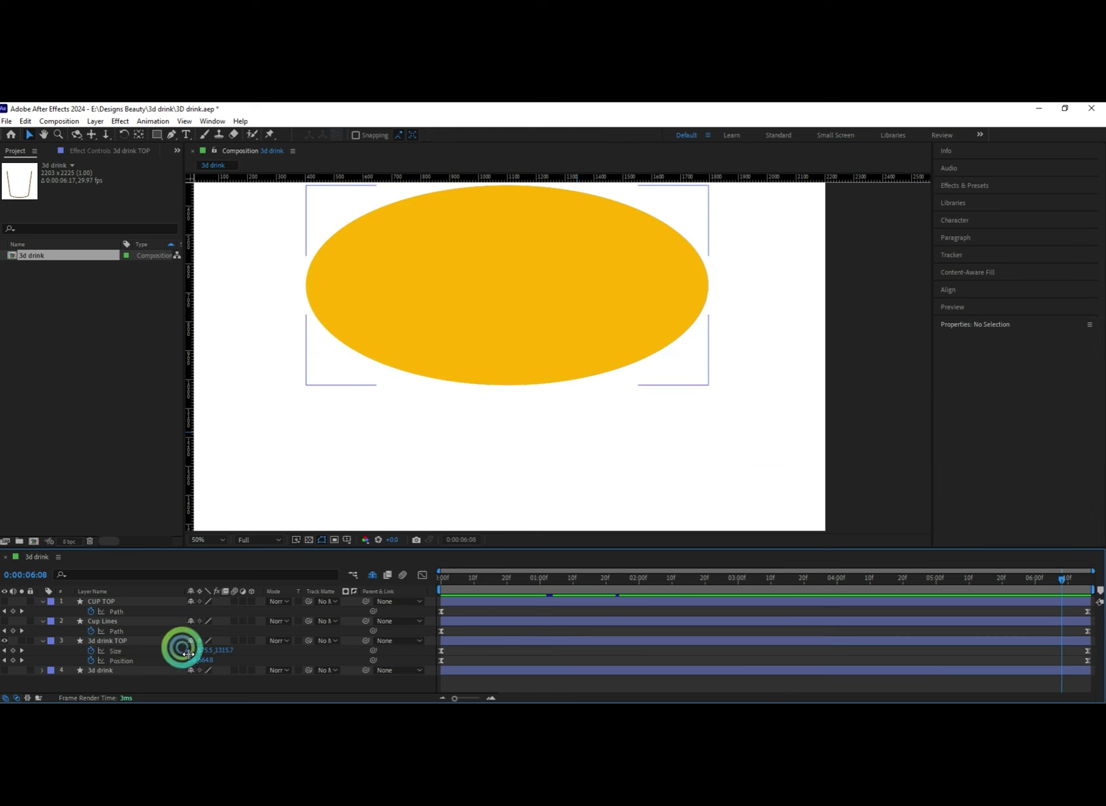
Examine the Size and Position values of 3d drink TOP at the end keyframe, 0:00:06:16
left_click(150, 652)
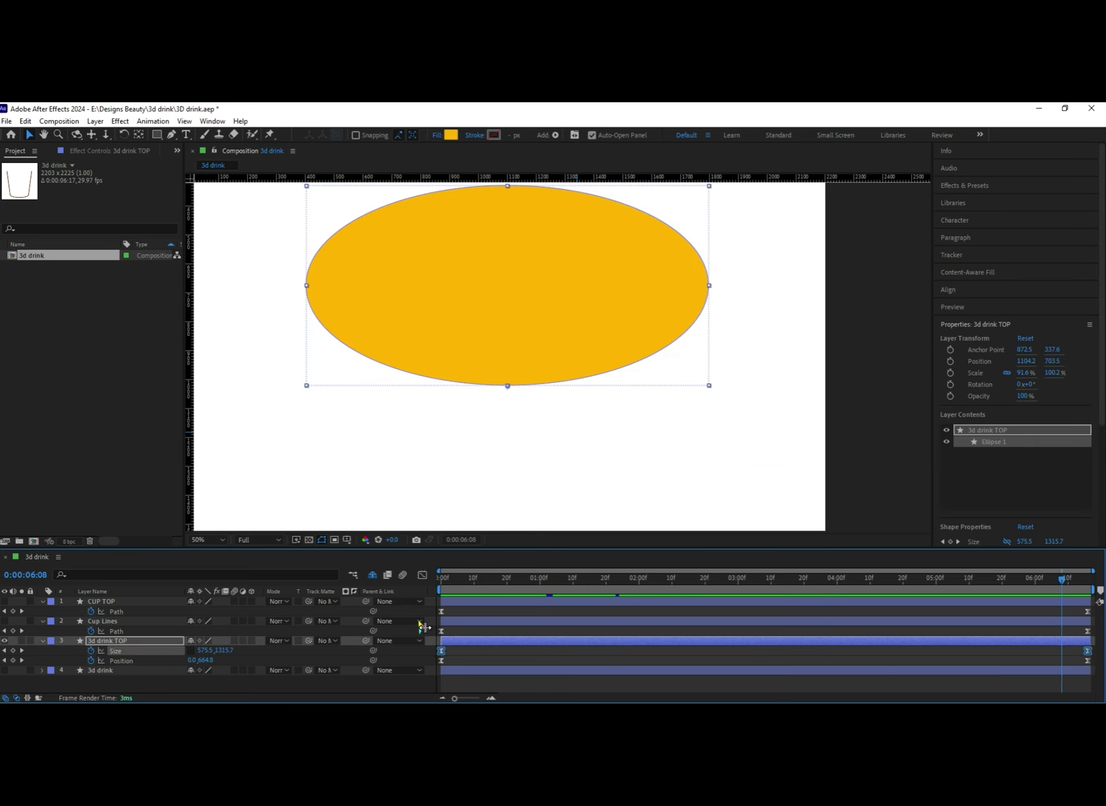
left_click_drag(458, 584, 1097, 610)
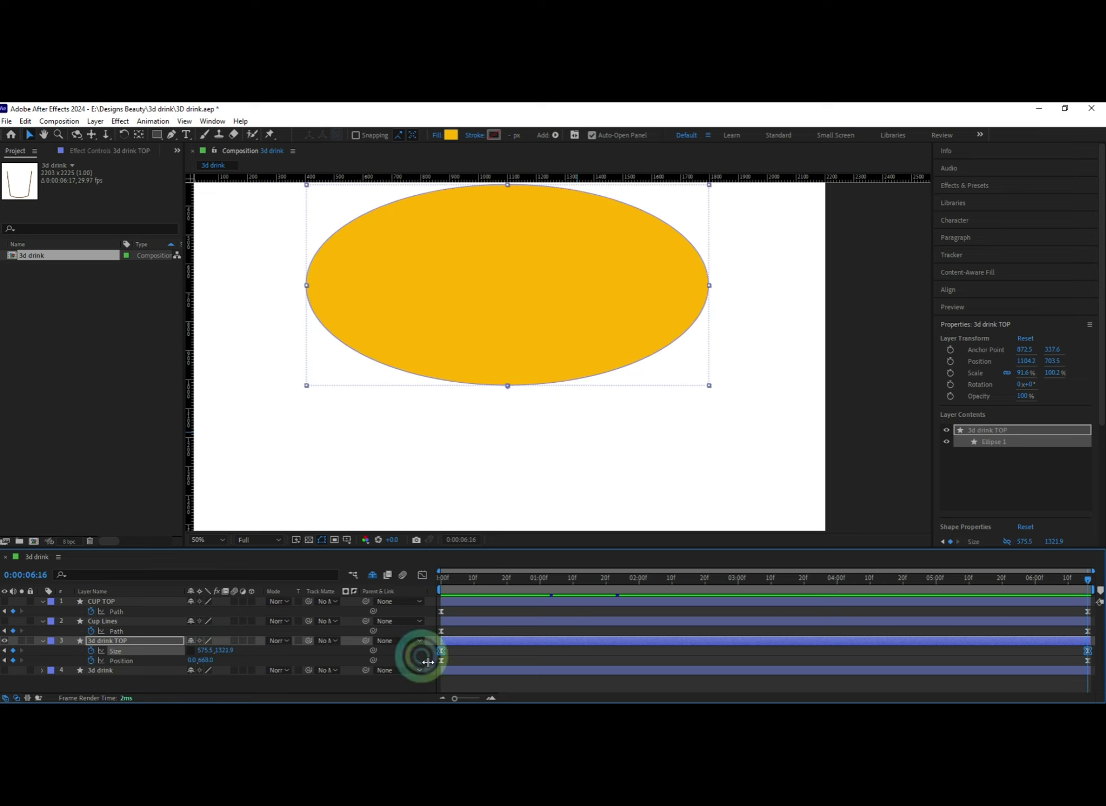
left_click(188, 650)
left_click_drag(457, 580, 620, 589)
left_click(202, 661)
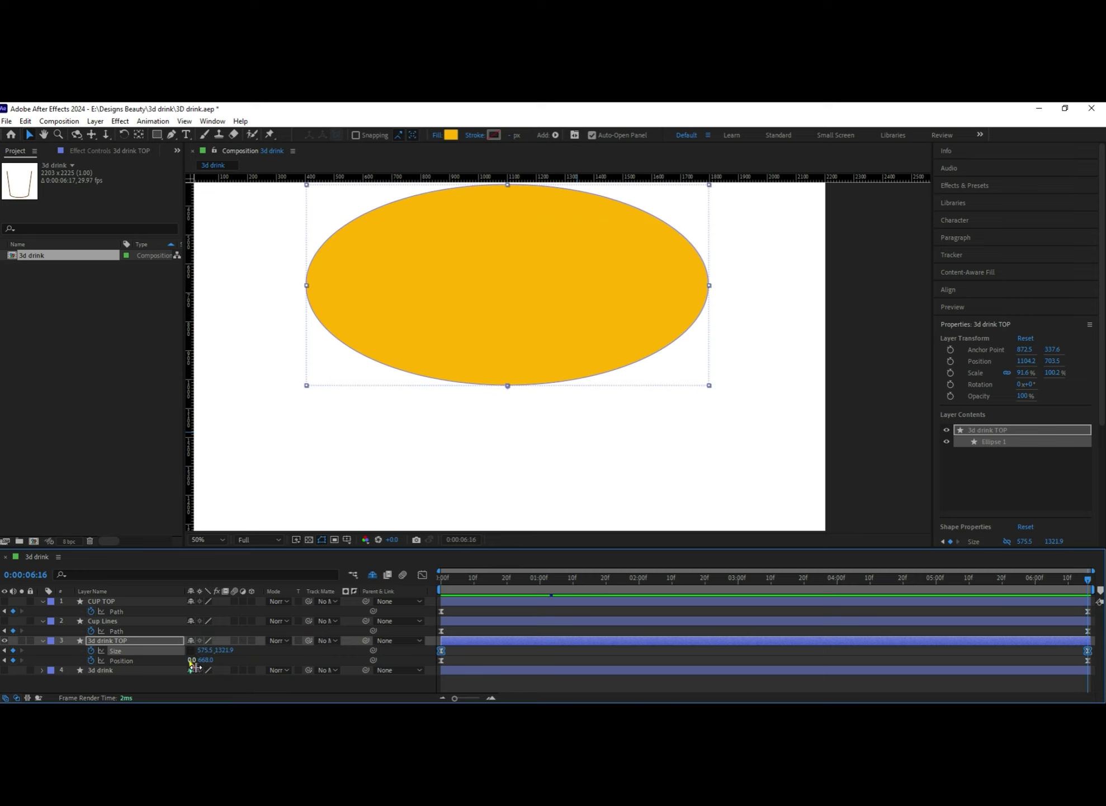
Return to the first frame and make all four cup and drink layers visible
left_click(439, 582)
left_click(5, 592)
left_click_drag(4, 601, 10, 669)
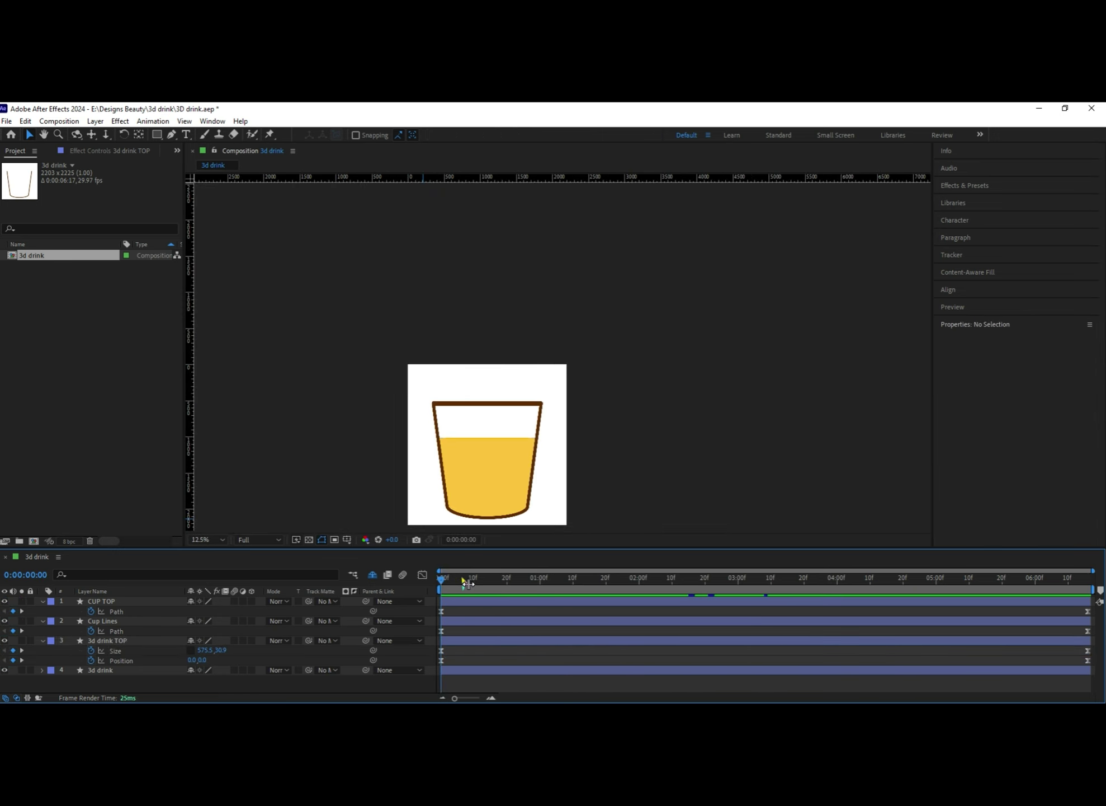
Scrub repeatedly through the full timeline to review the combined cup and drink tilt animation
left_click_drag(456, 582, 615, 615)
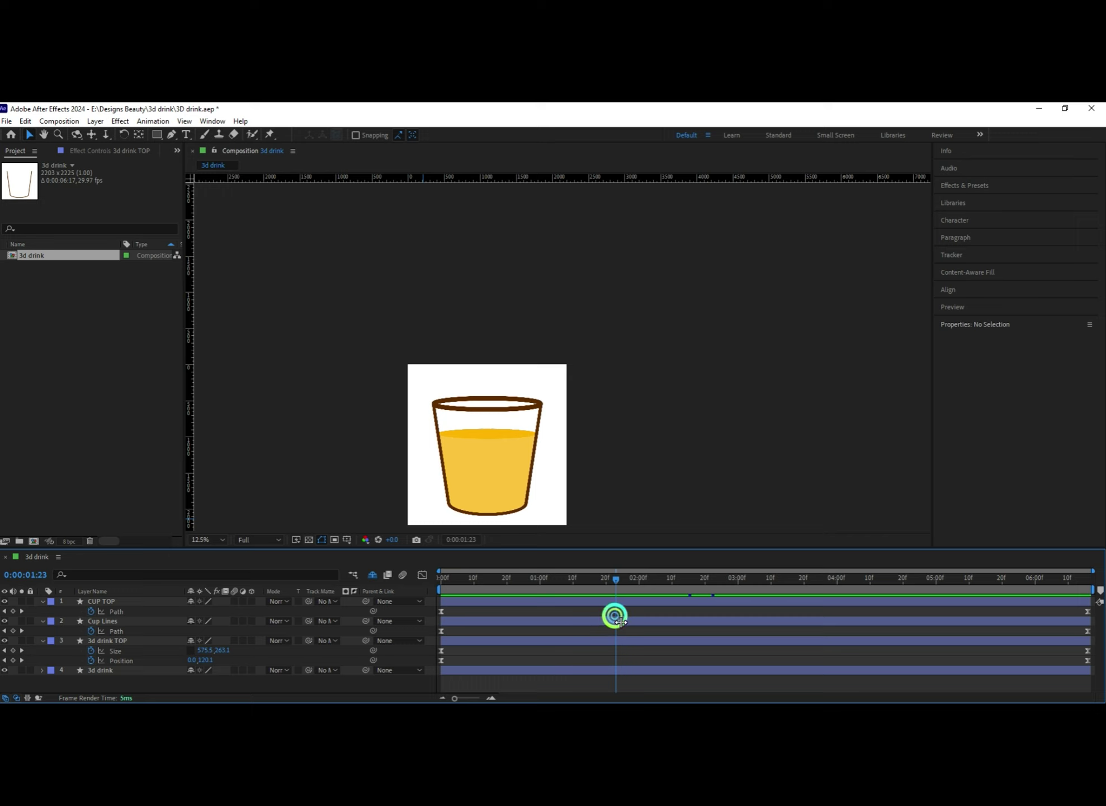
left_click_drag(616, 615, 1050, 647)
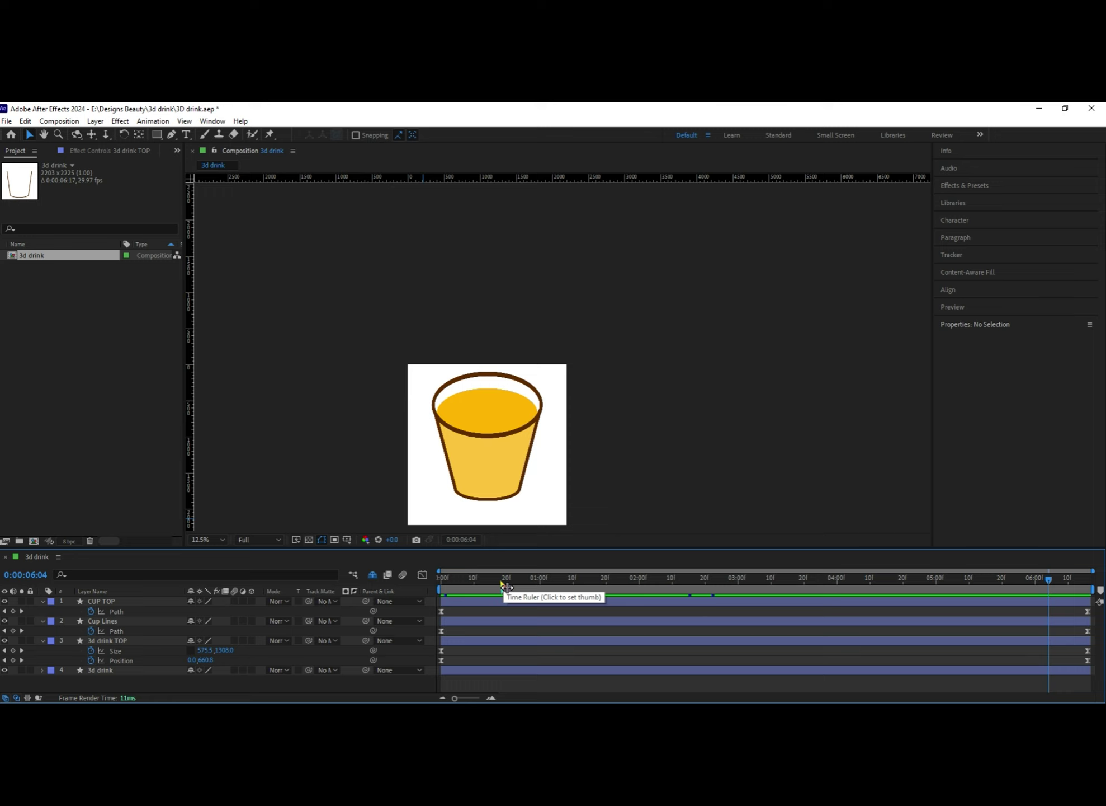
left_click_drag(507, 580, 611, 603)
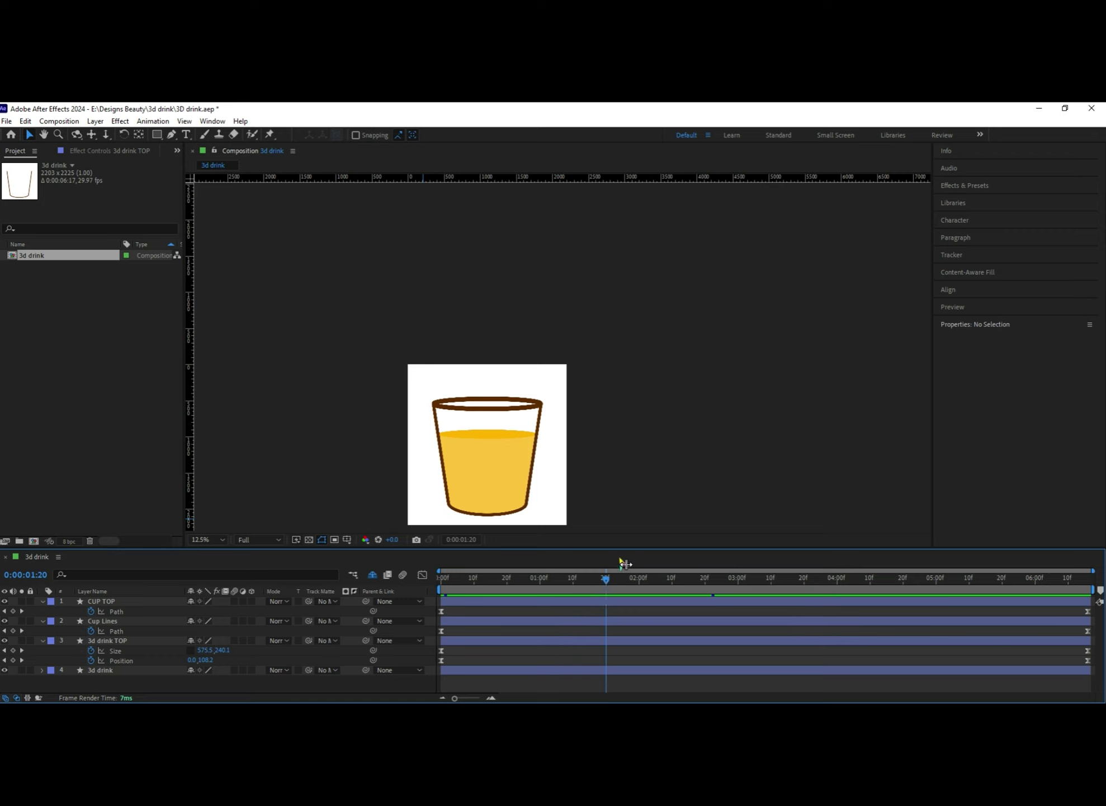
left_click_drag(614, 583, 1099, 593)
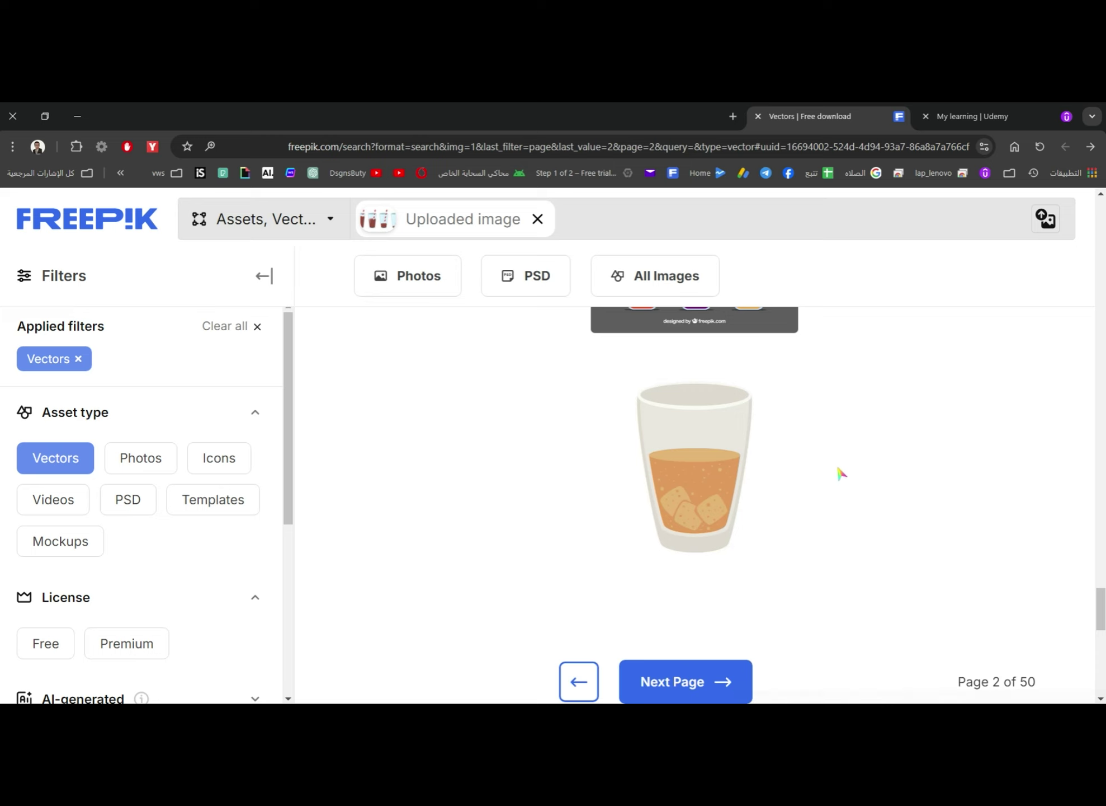
Switch to the Freepik vector search in the browser and examine the cup and drink illustrations for glass and liquid shapes
scroll(842, 472, "up", 3)
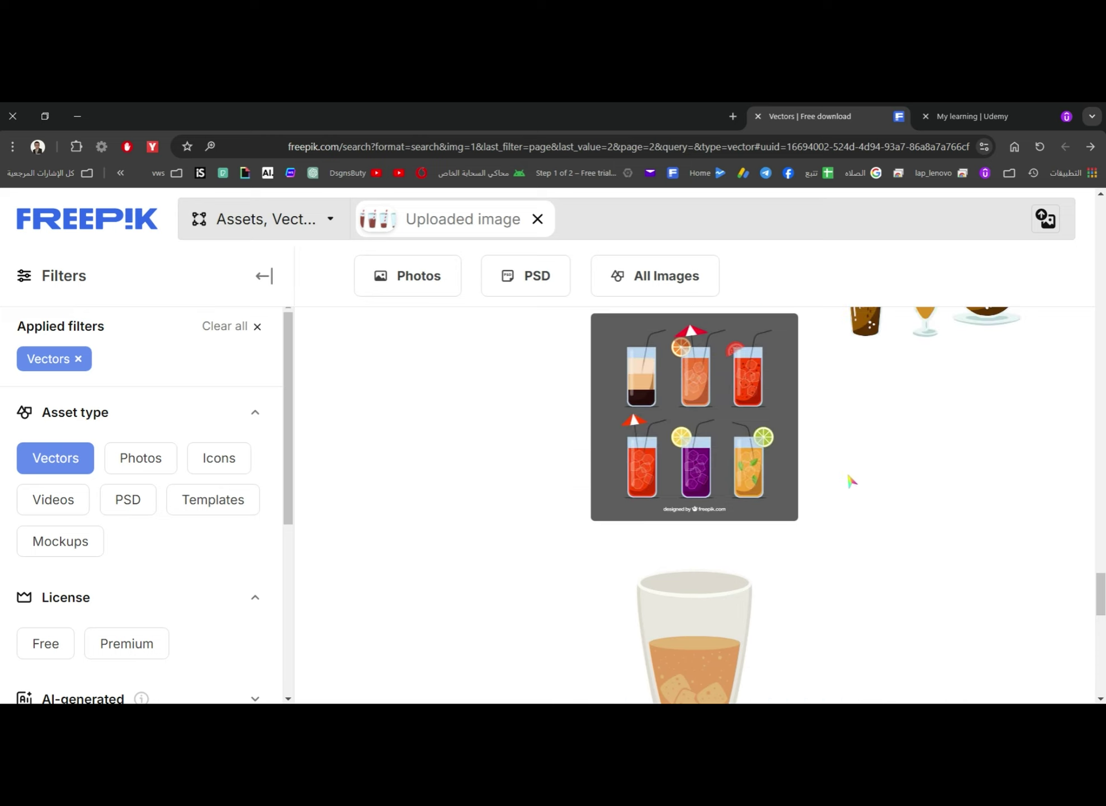
scroll(851, 482, "up", 3)
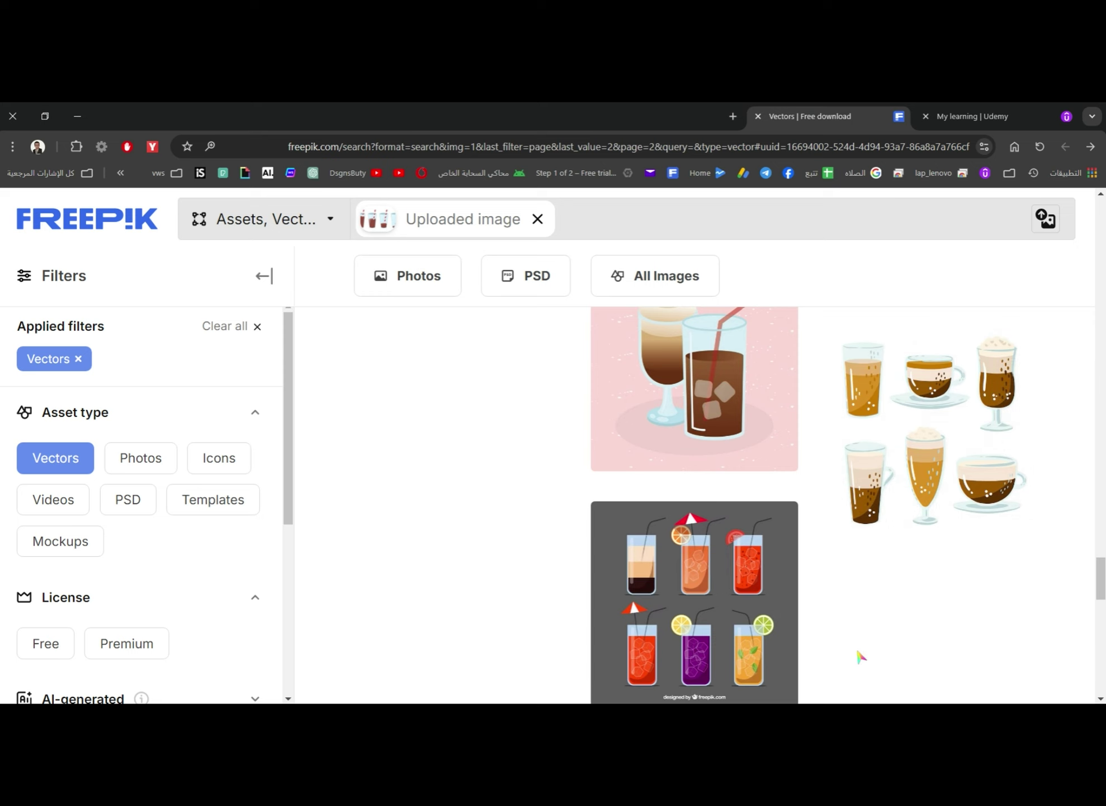
scroll(861, 657, "up", 3)
mouse_move(862, 657)
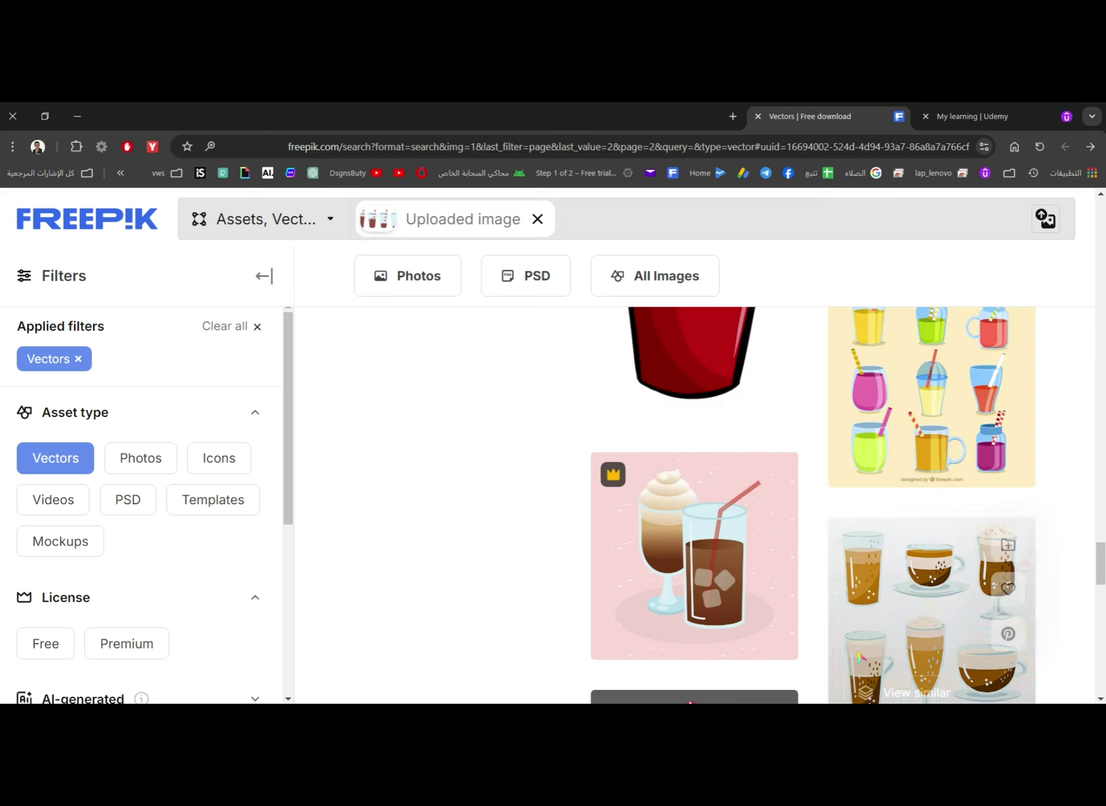
scroll(860, 657, "up", 3)
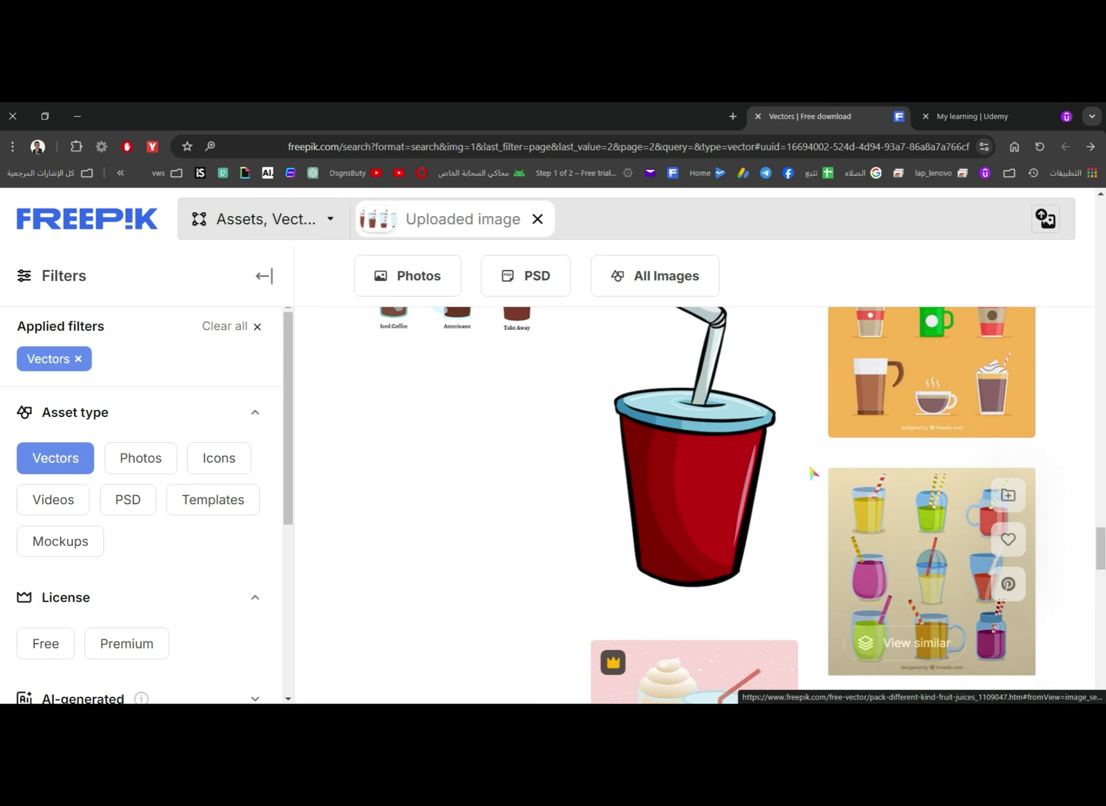
mouse_move(960, 599)
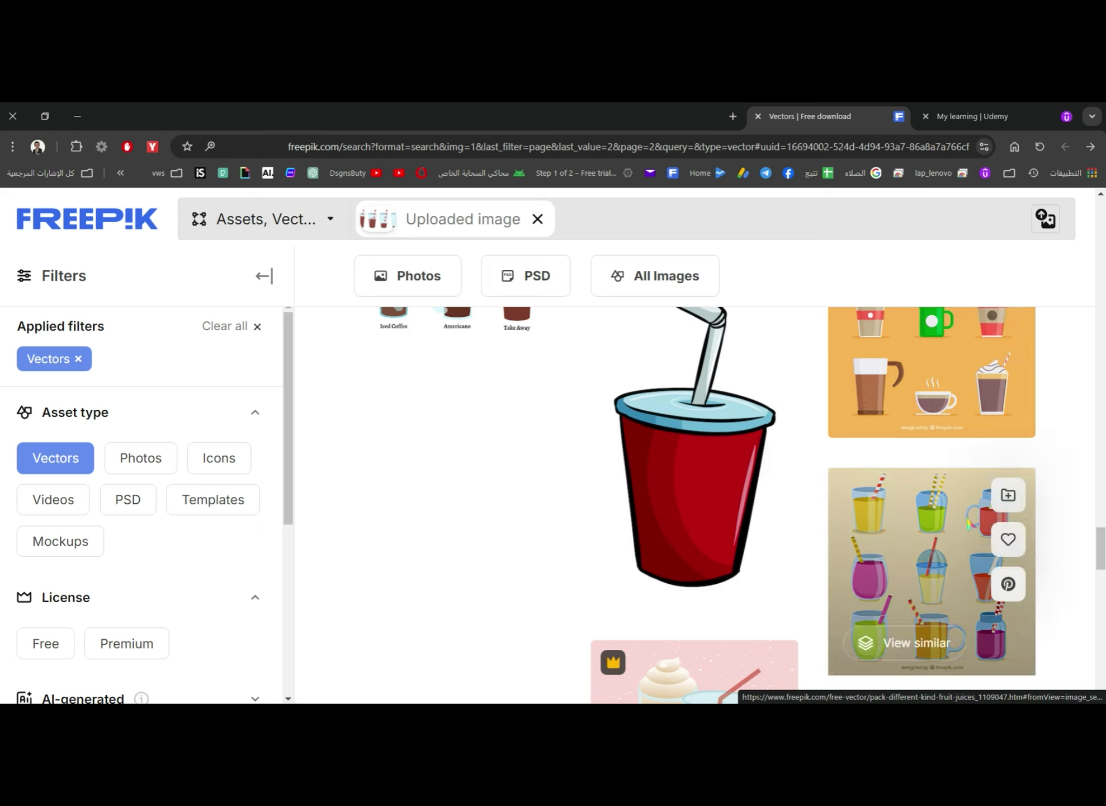
scroll(970, 524, "up", 3)
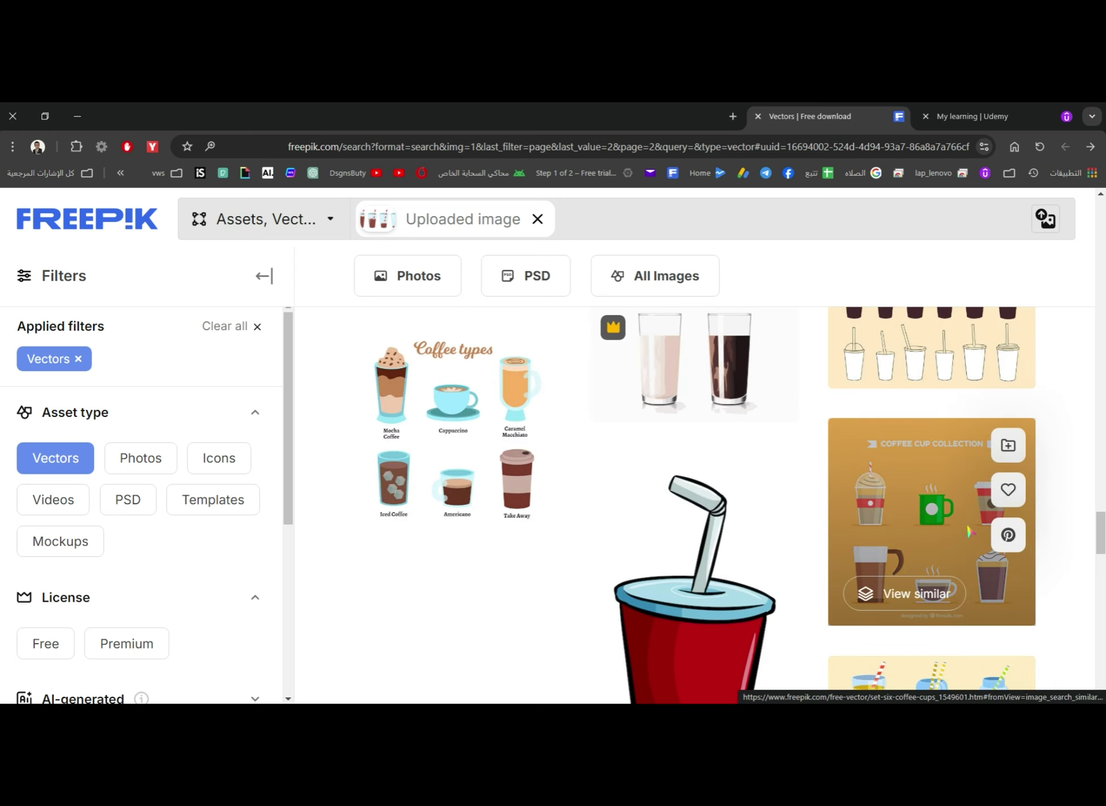
scroll(970, 532, "up", 3)
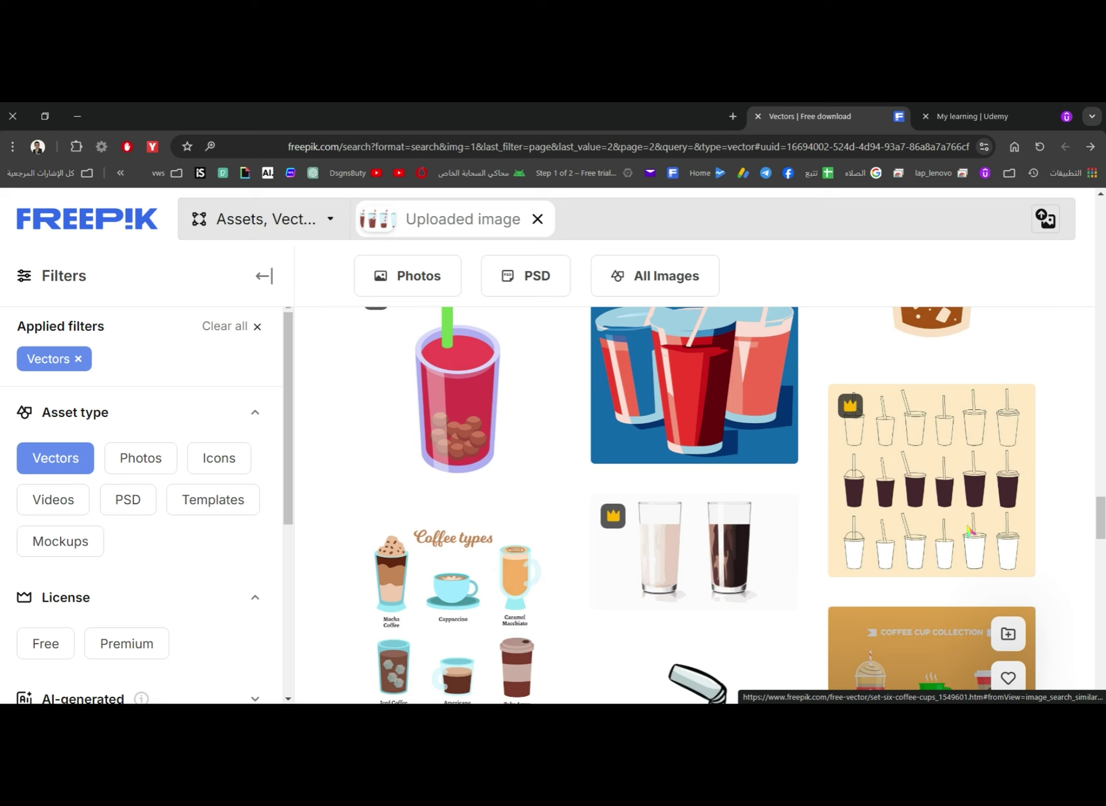
scroll(971, 530, "up", 3)
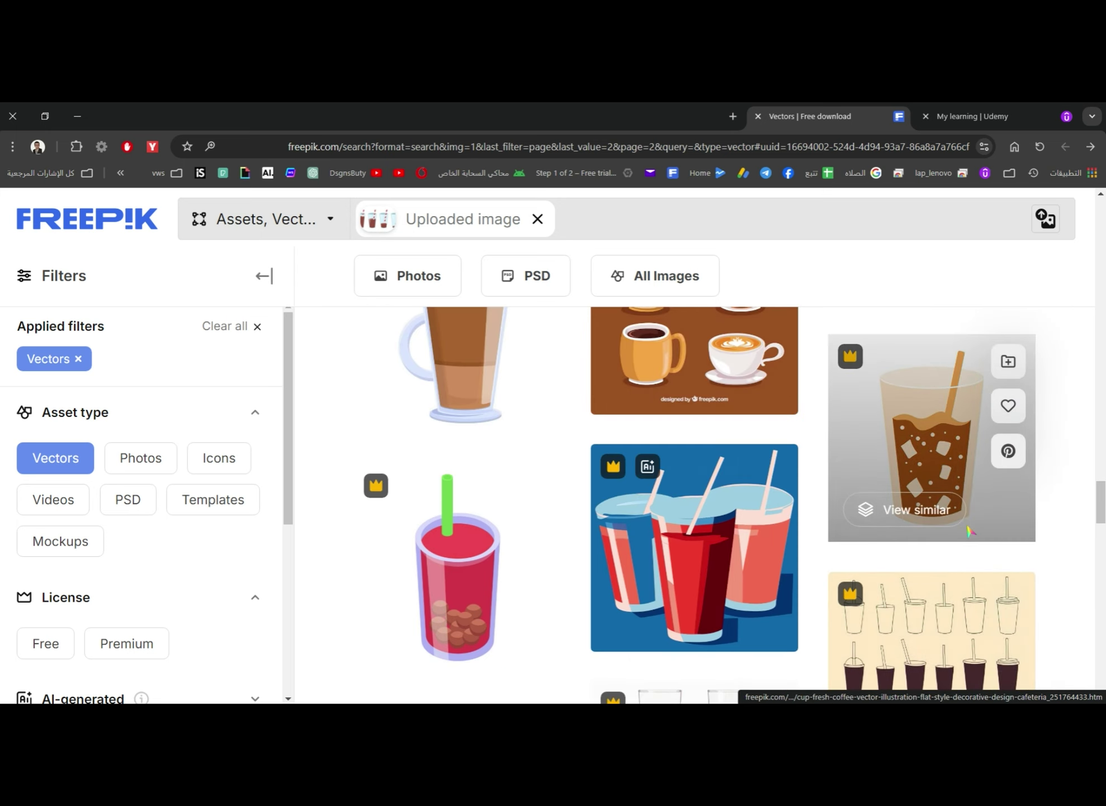
scroll(970, 530, "up", 3)
scroll(970, 530, "up", 3)
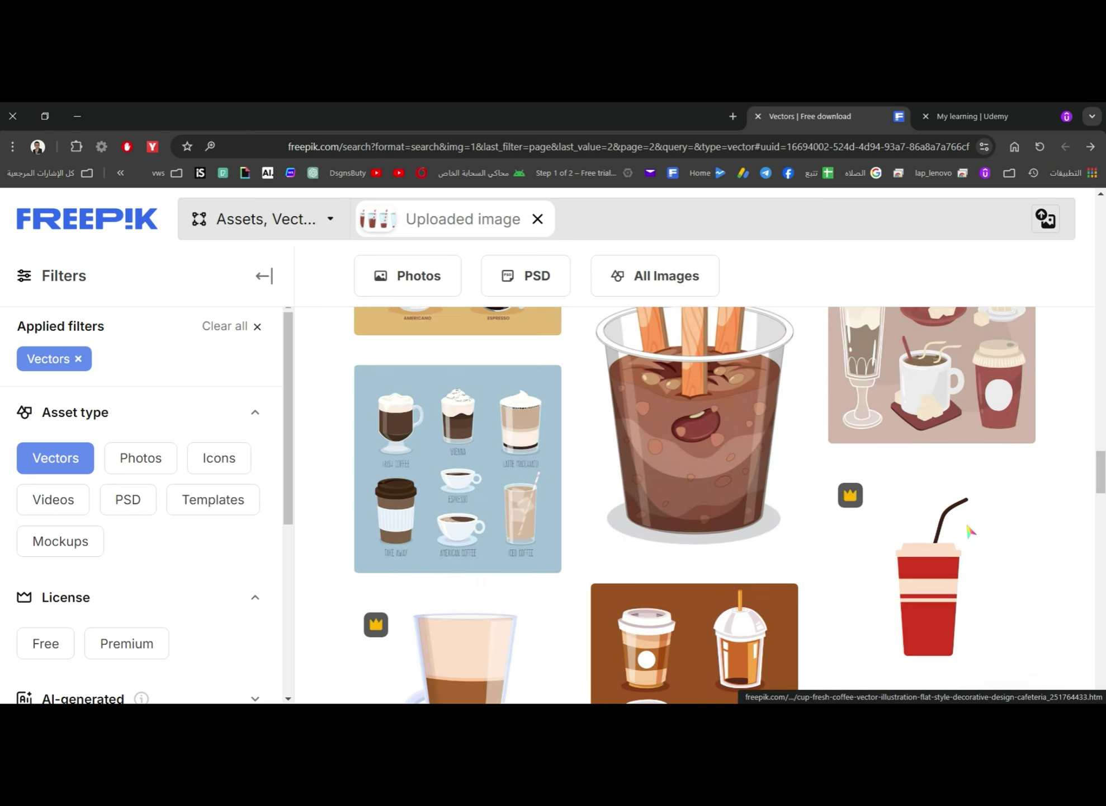
scroll(971, 530, "up", 6)
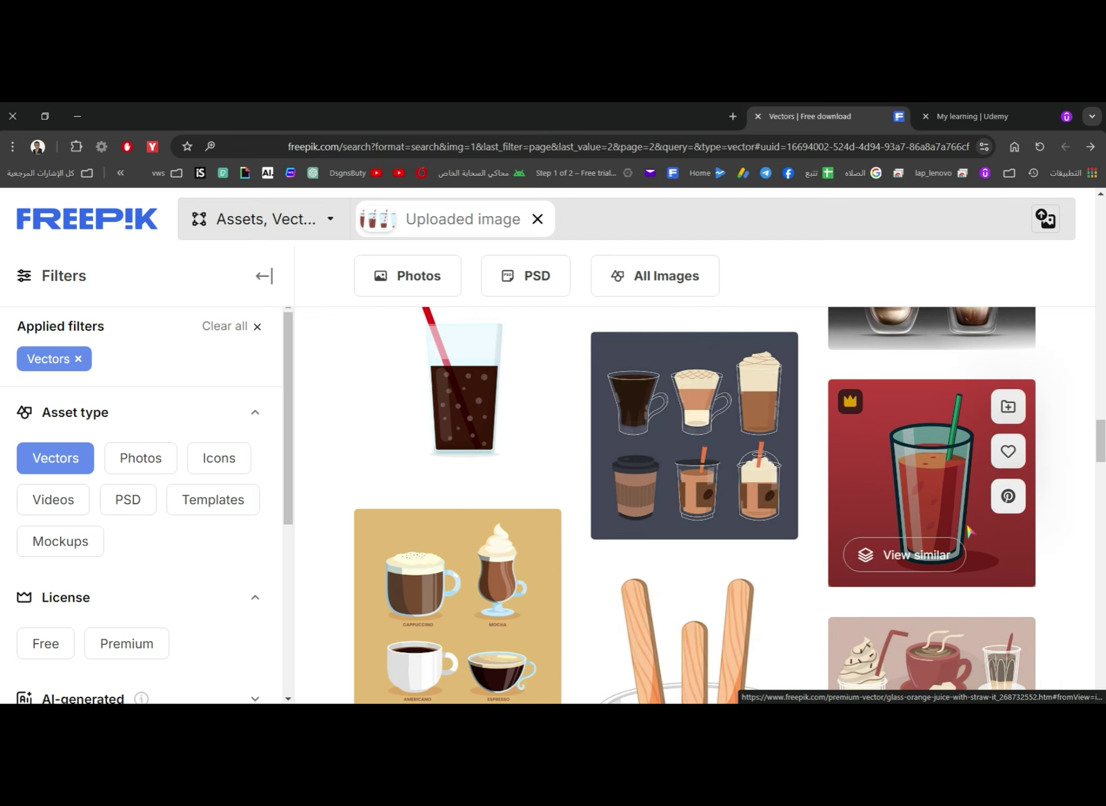
scroll(970, 531, "up", 3)
mouse_move(970, 531)
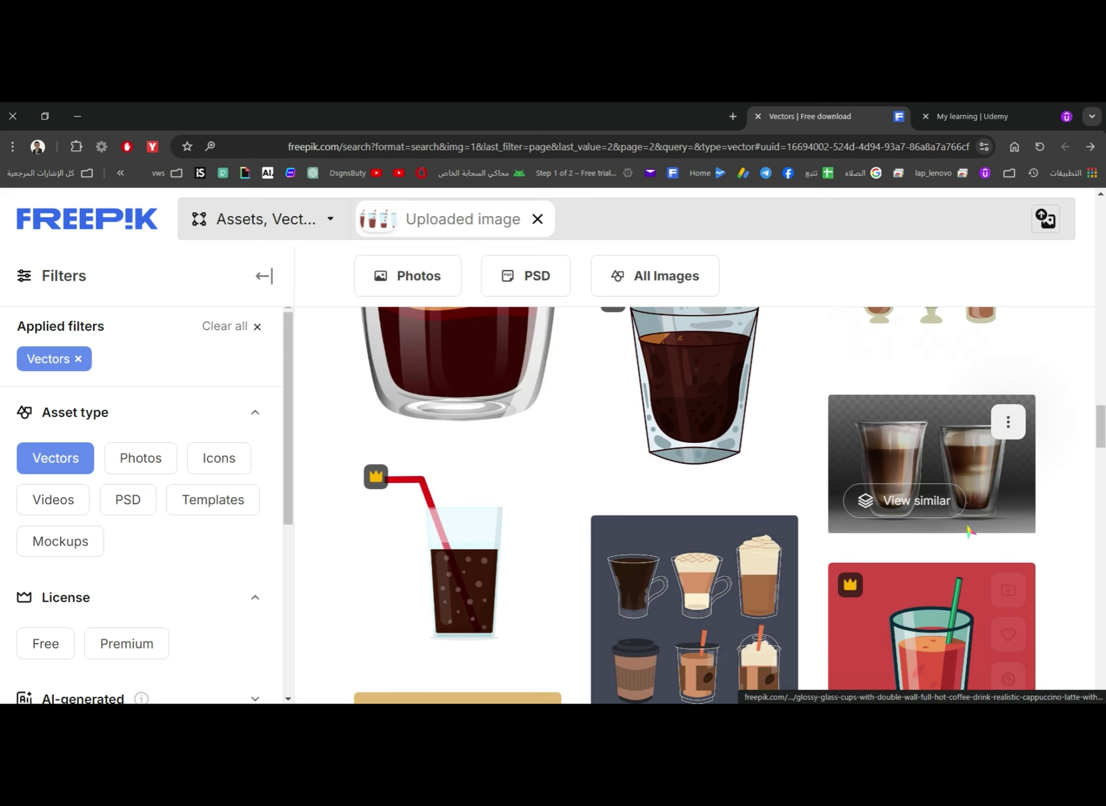
scroll(971, 530, "up", 3)
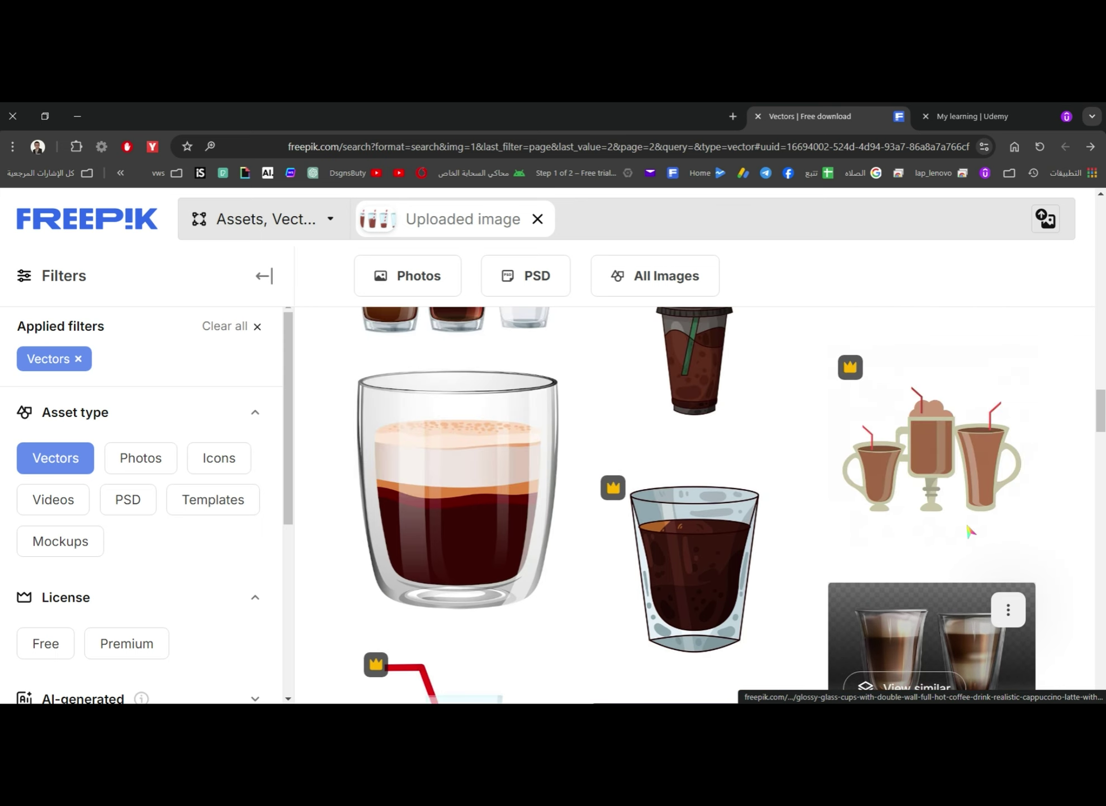
scroll(971, 531, "up", 3)
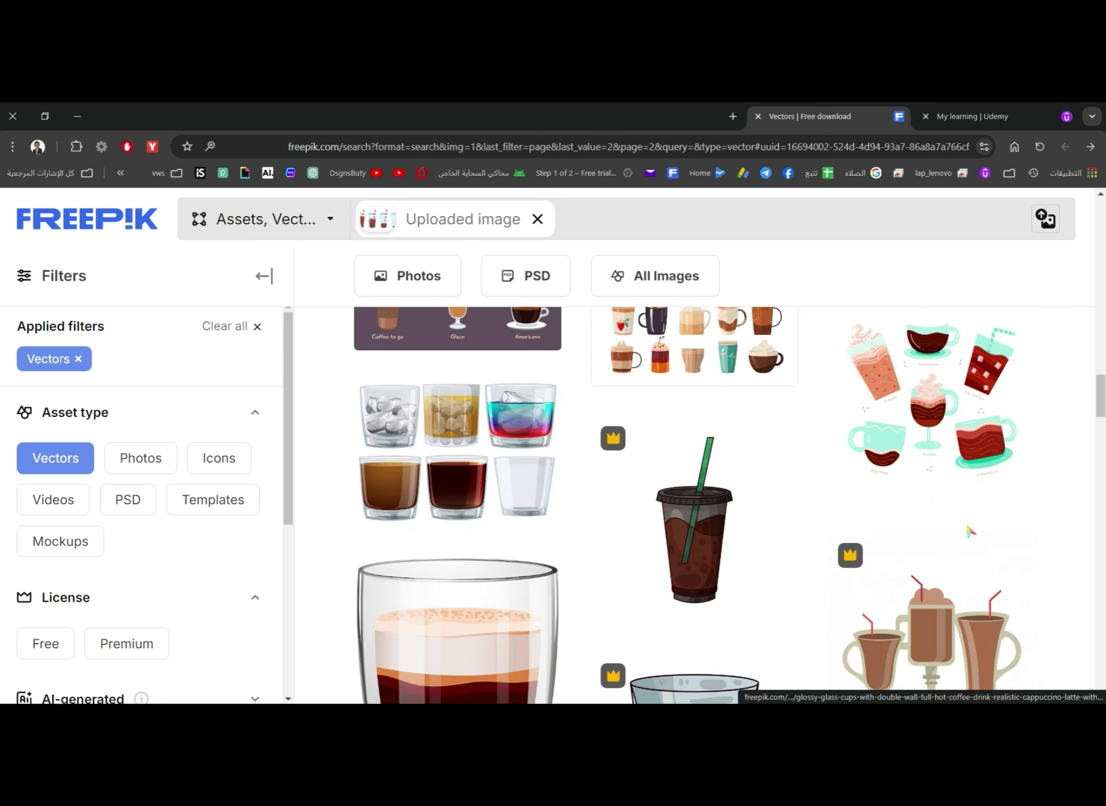
Browse the Freepik vector results back to the beginning, comparing the coffee cup, glass and iced drink illustrations
scroll(971, 530, "up", 3)
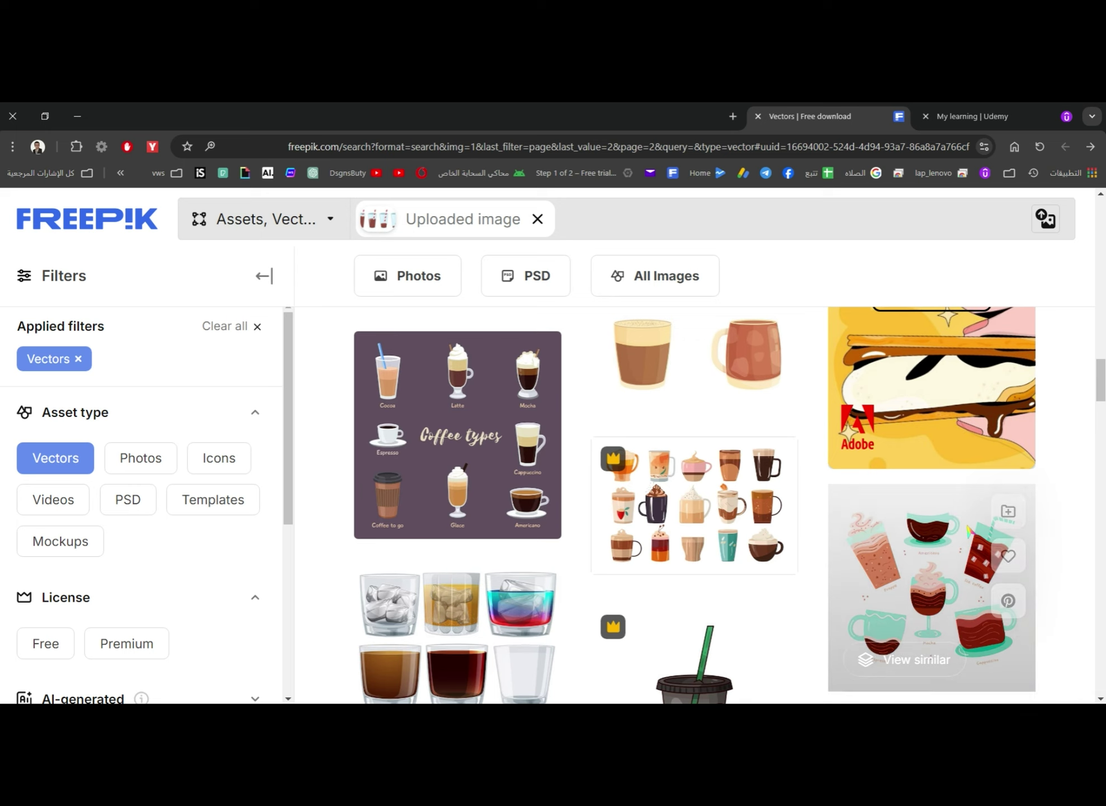
scroll(970, 530, "up", 3)
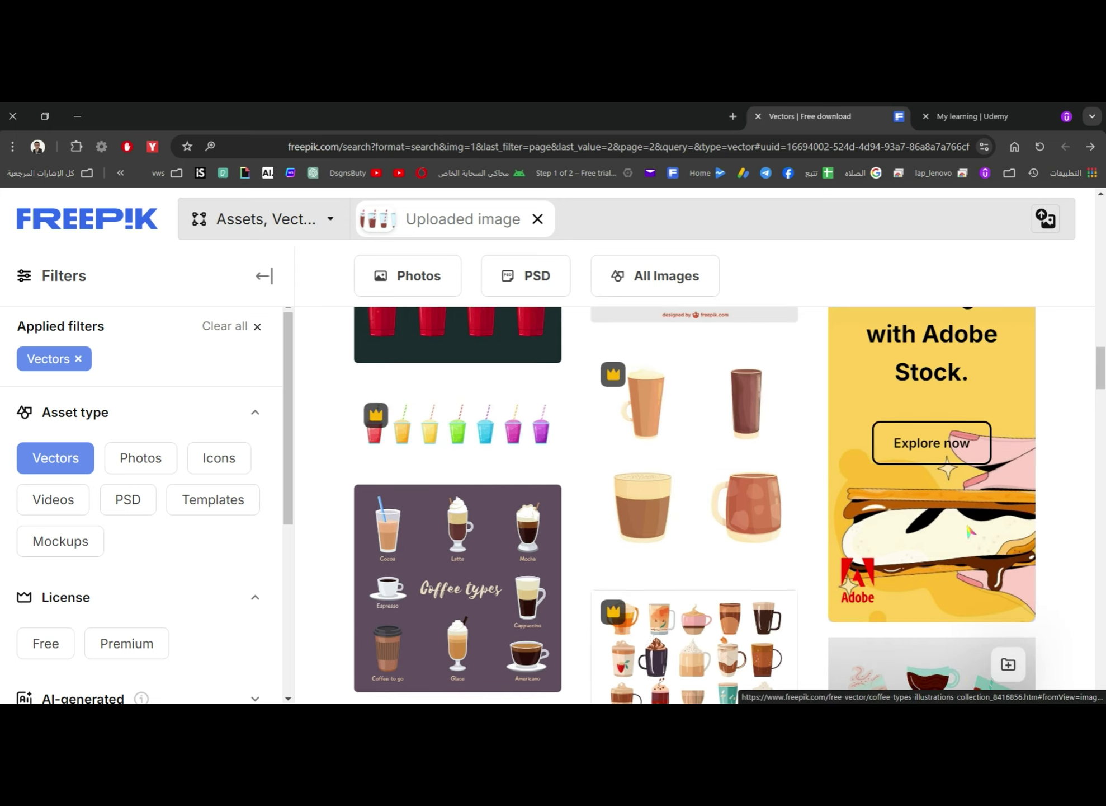
scroll(969, 531, "up", 3)
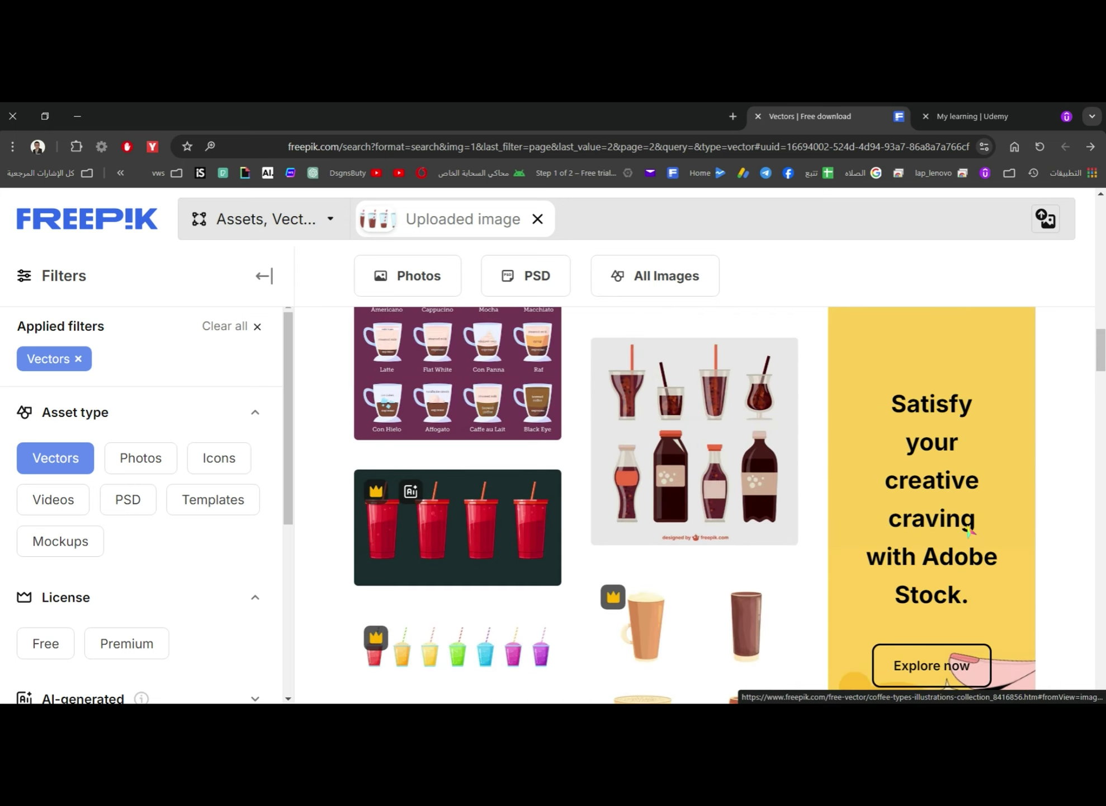
scroll(969, 531, "up", 3)
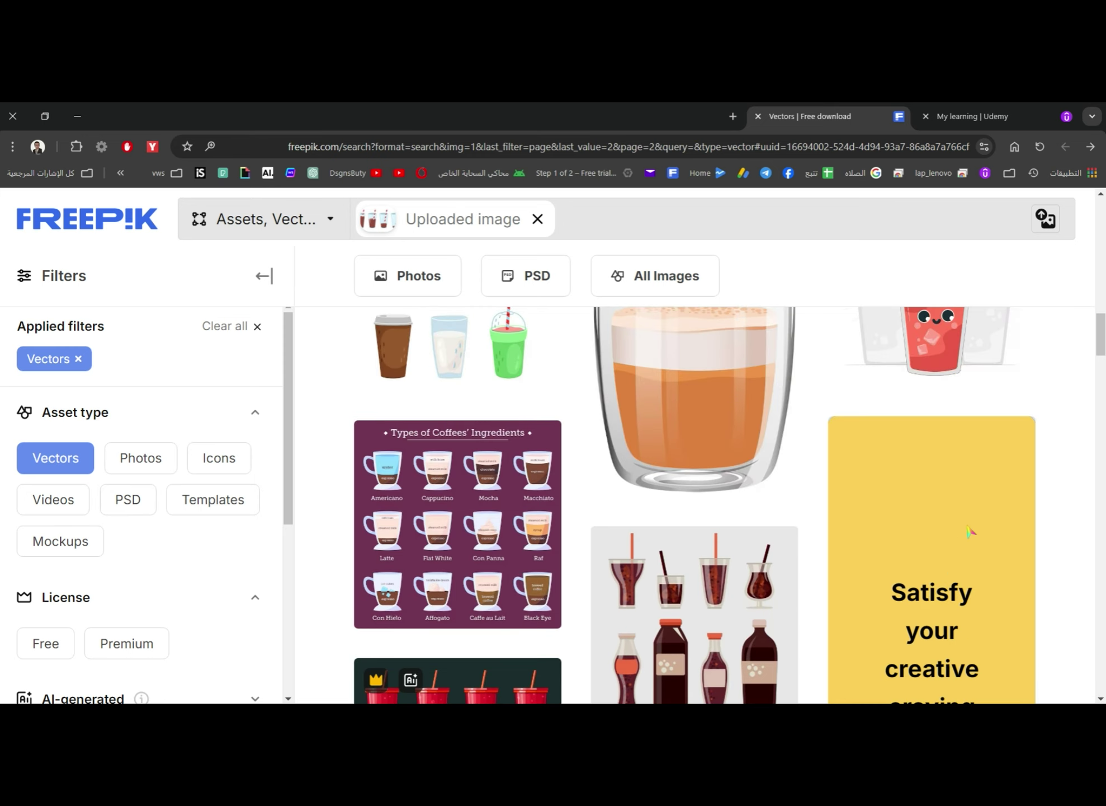
scroll(969, 530, "up", 3)
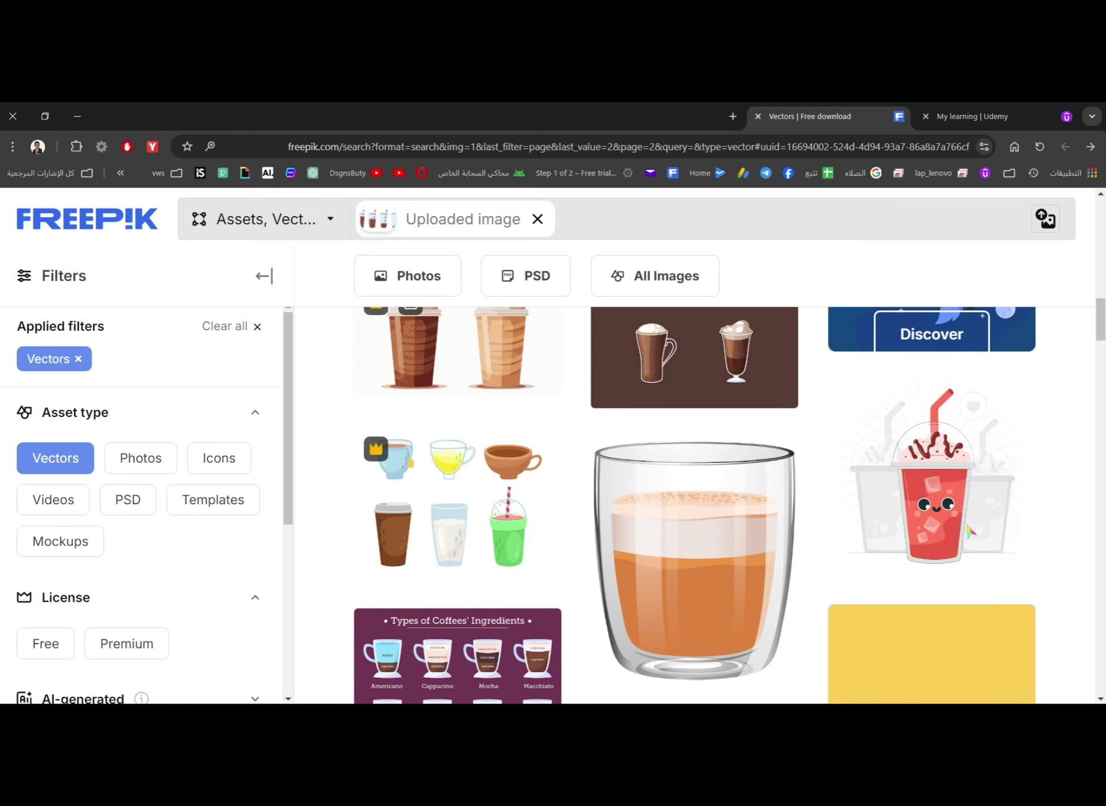
scroll(969, 530, "up", 6)
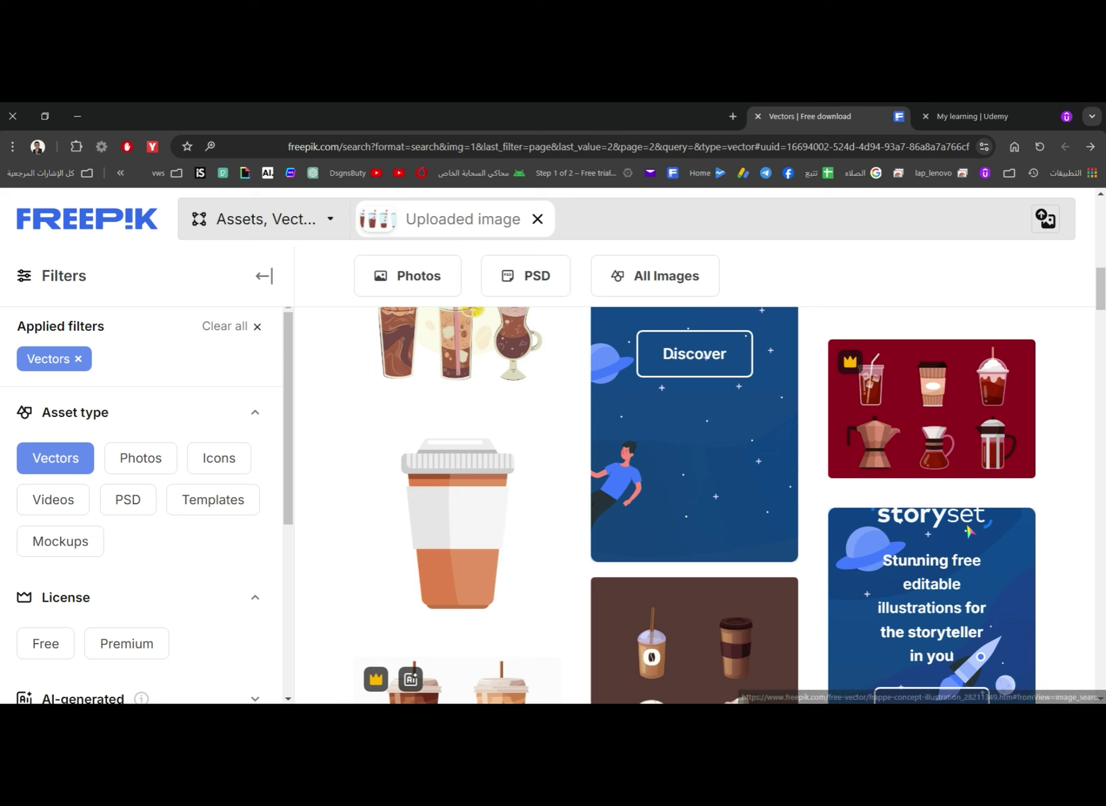
scroll(969, 530, "up", 3)
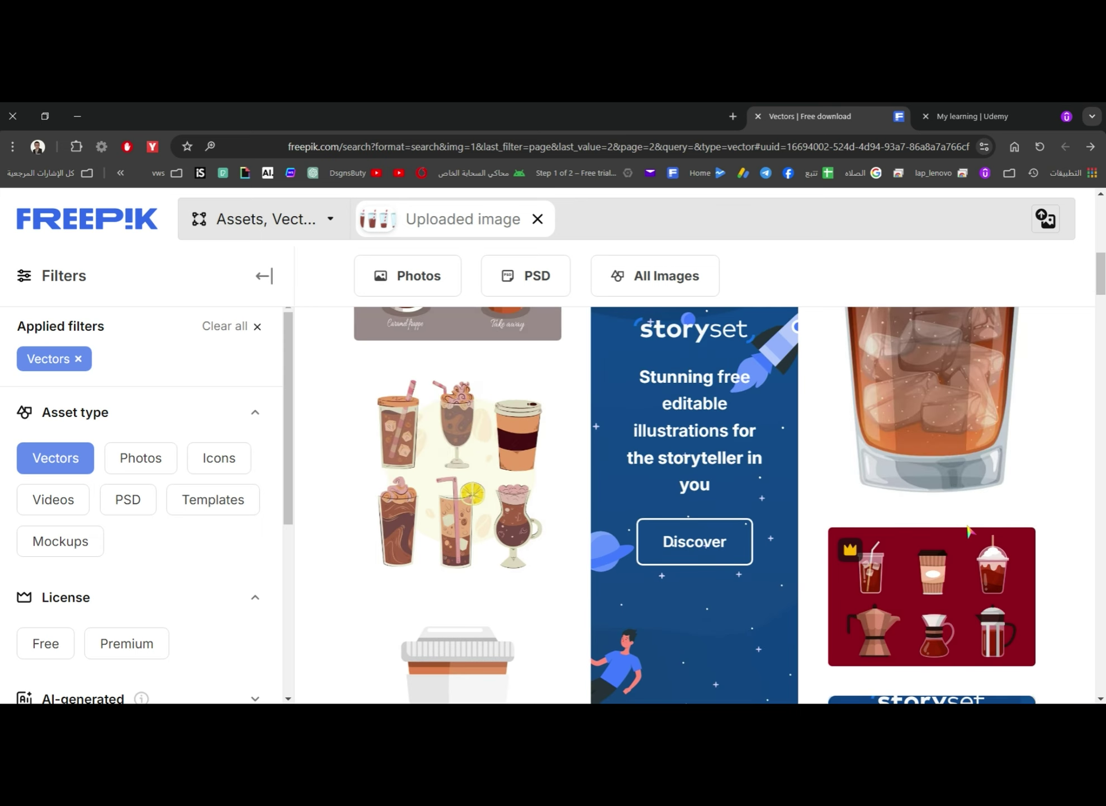
scroll(968, 530, "up", 6)
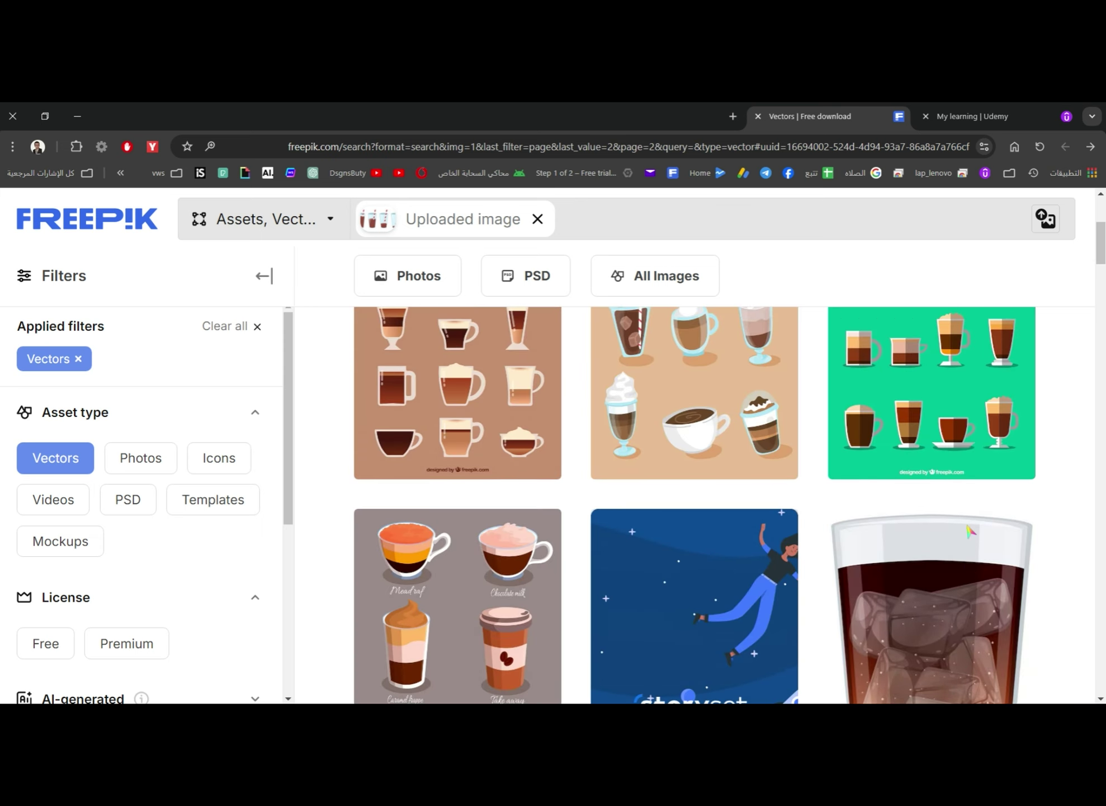
scroll(970, 531, "up", 3)
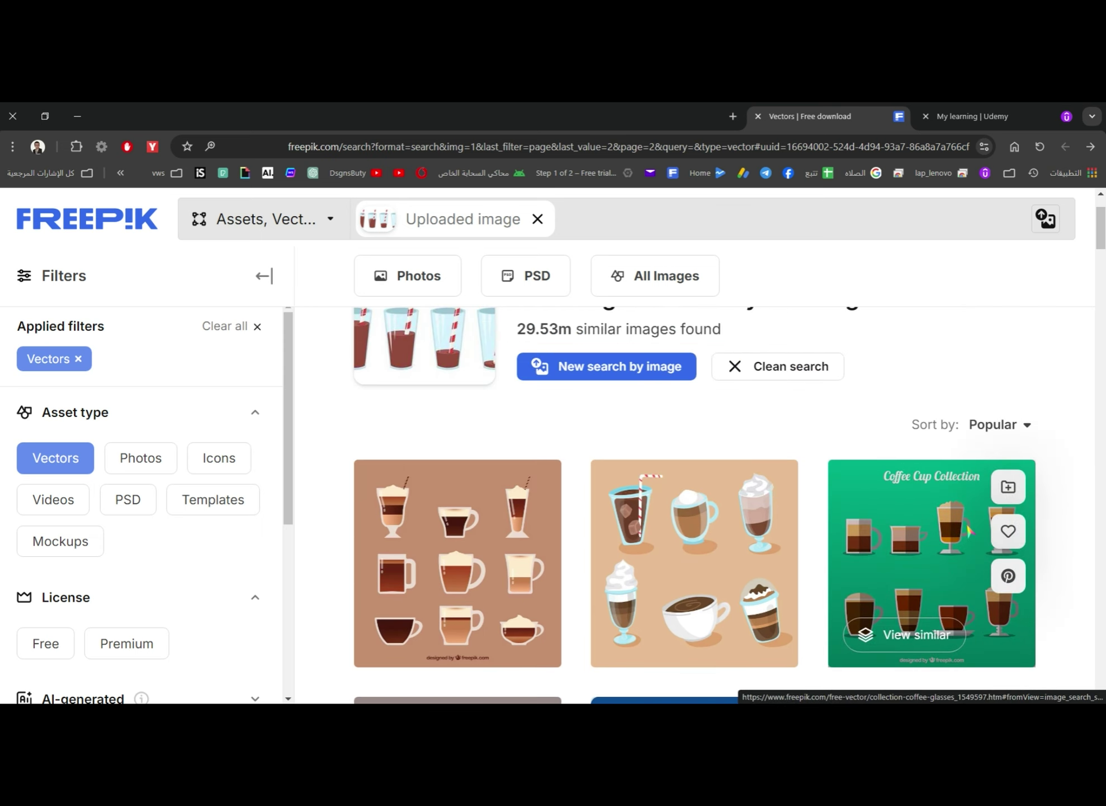
scroll(969, 529, "up", 1)
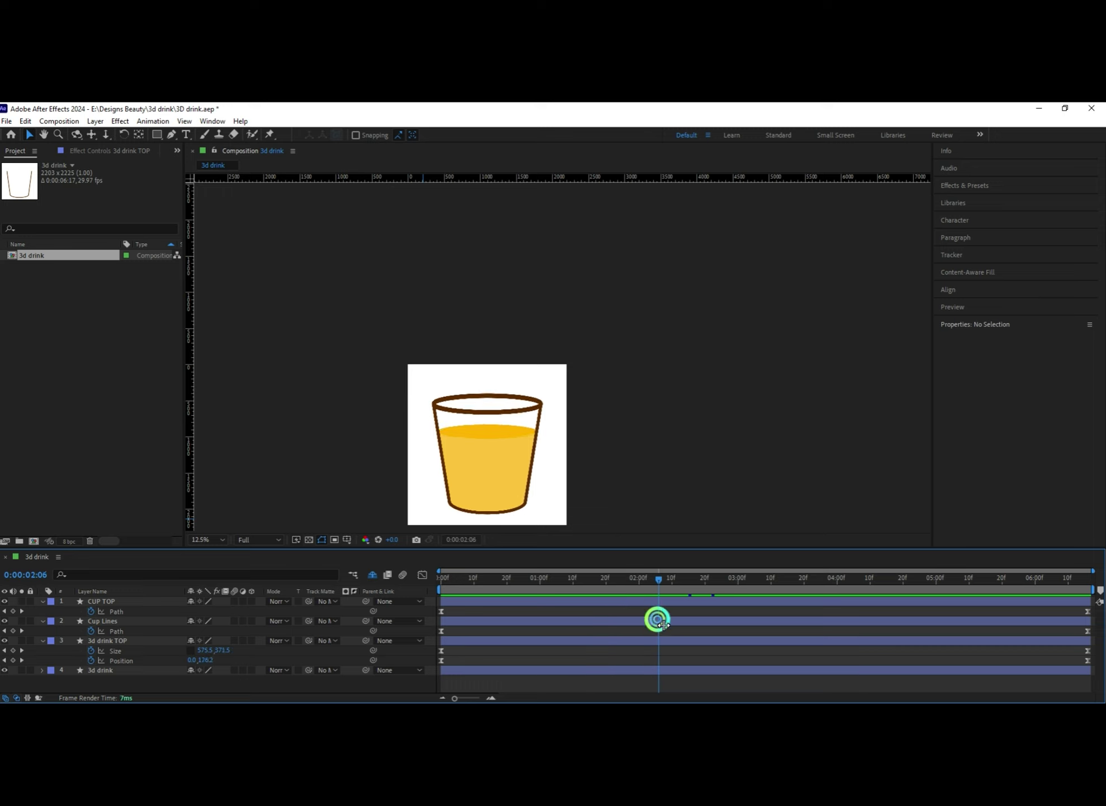
Switch to After Effects and scrub back and forth through the 3d drink composition to review the cup and liquid tilt
left_click_drag(656, 617, 1047, 647)
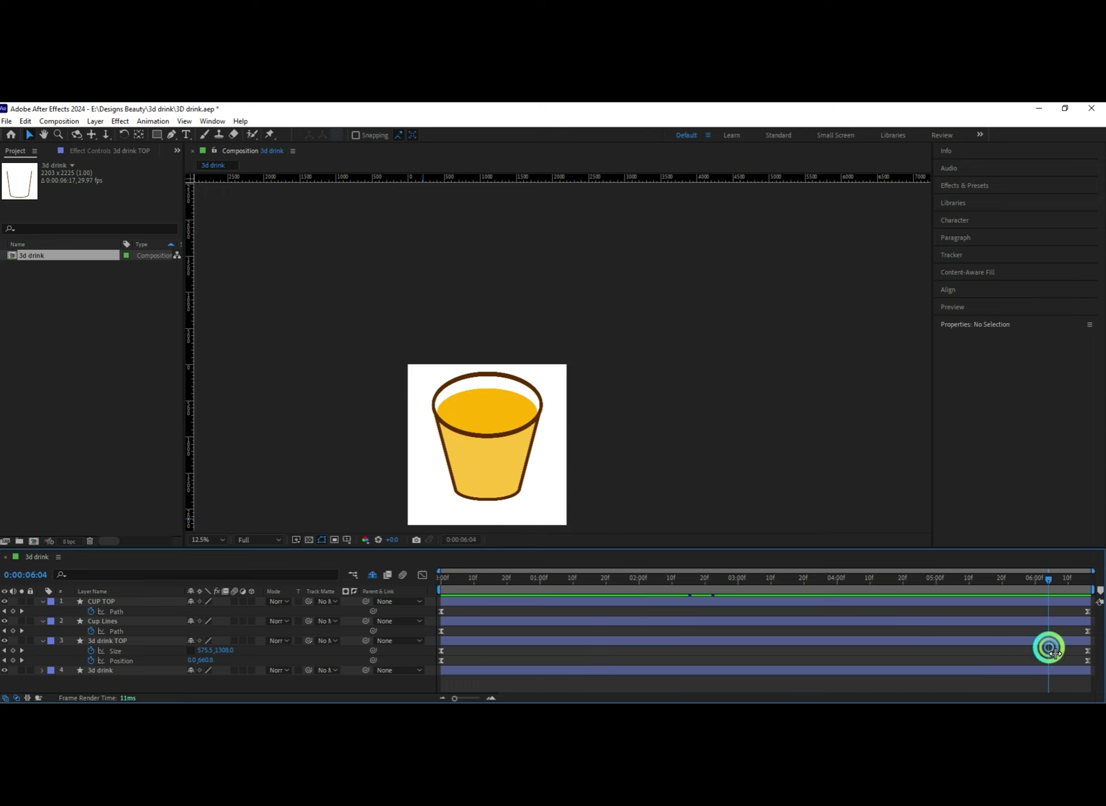
left_click_drag(520, 580, 605, 595)
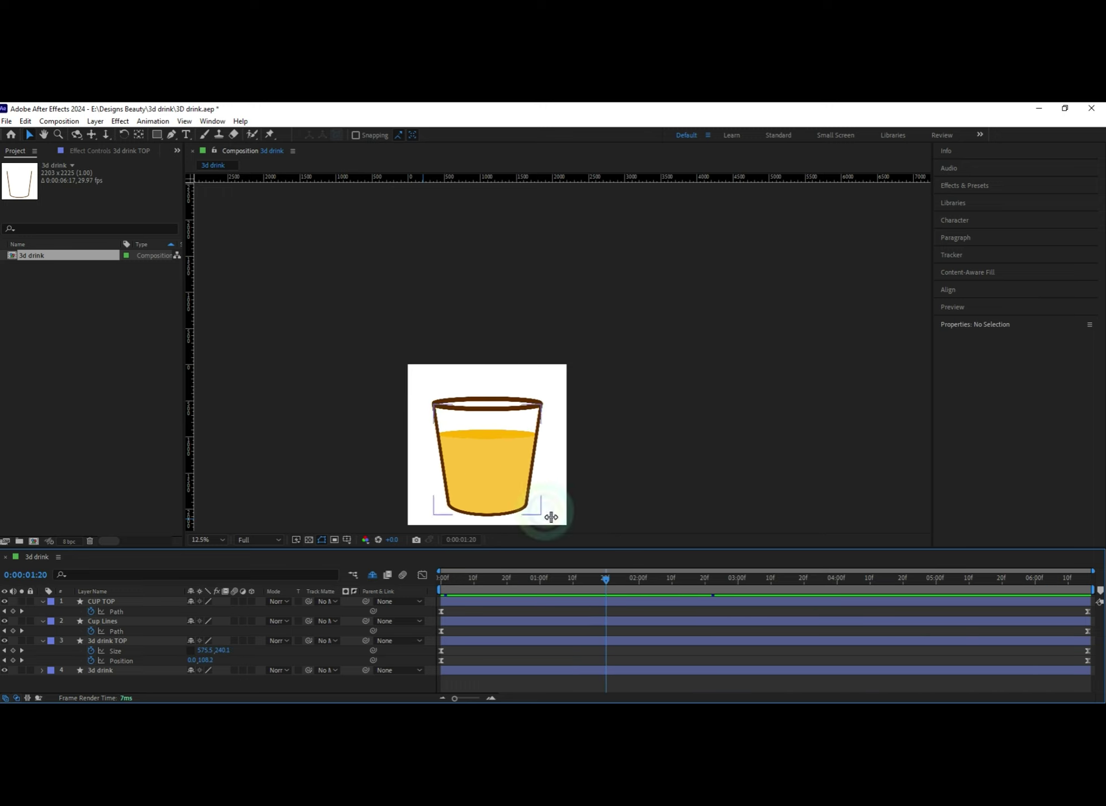
left_click(678, 587)
left_click_drag(678, 587, 1099, 592)
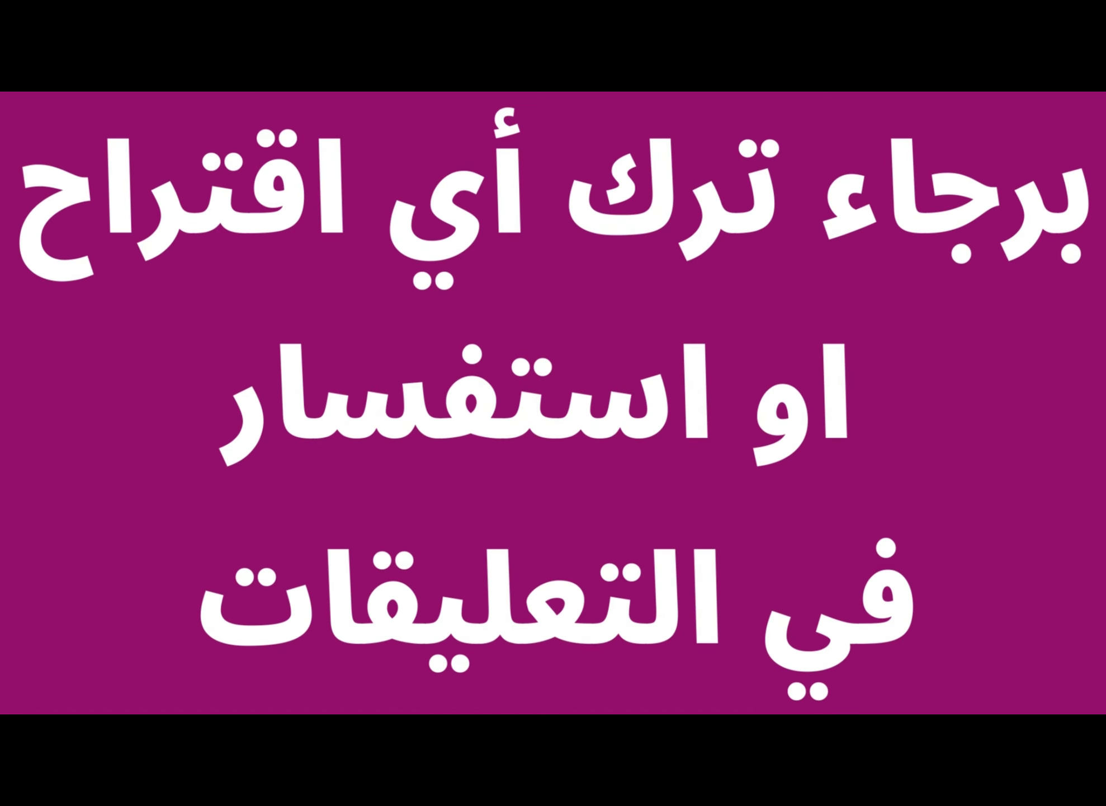